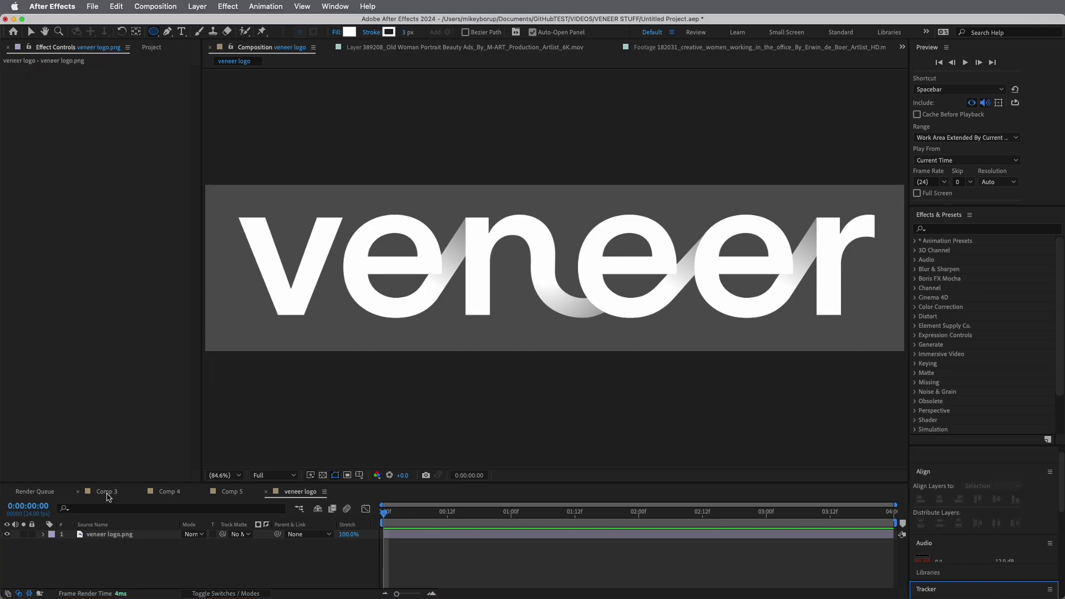
# Extend Comp 3's work-area end slightly and preview the clip from the first frame.
pyautogui.click(107, 492)
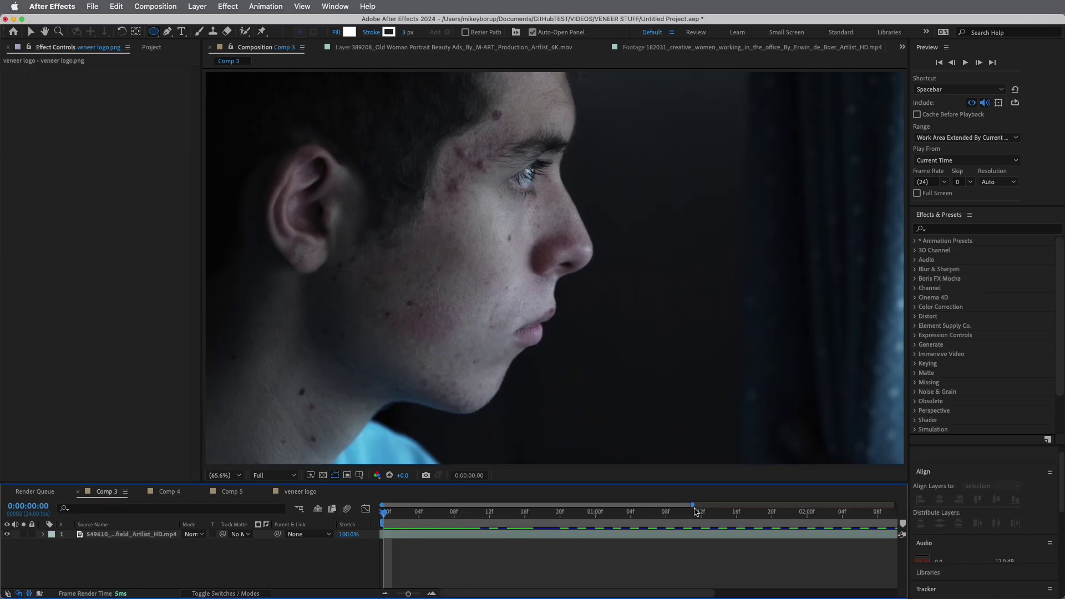
pyautogui.moveTo(694, 505); pyautogui.dragTo(905, 508)
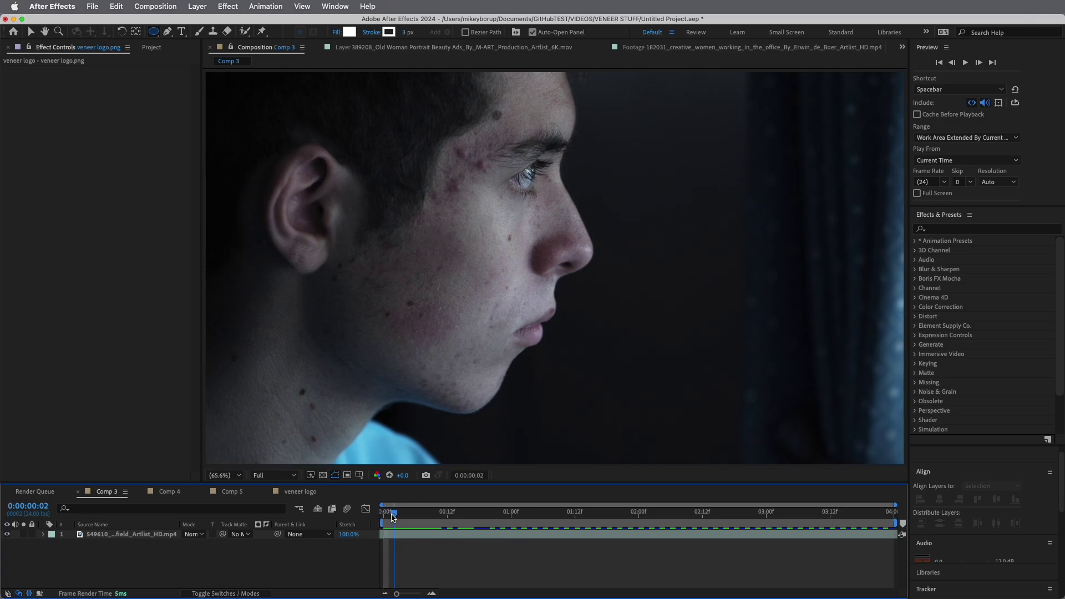
pyautogui.press('space')
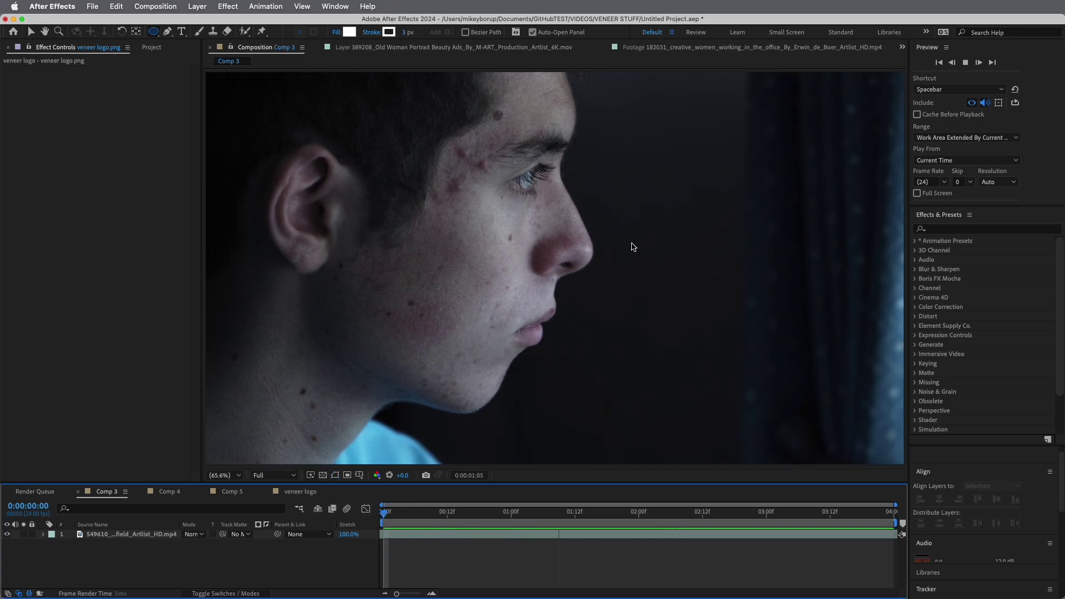
pyautogui.press('space')
pyautogui.press('Home')
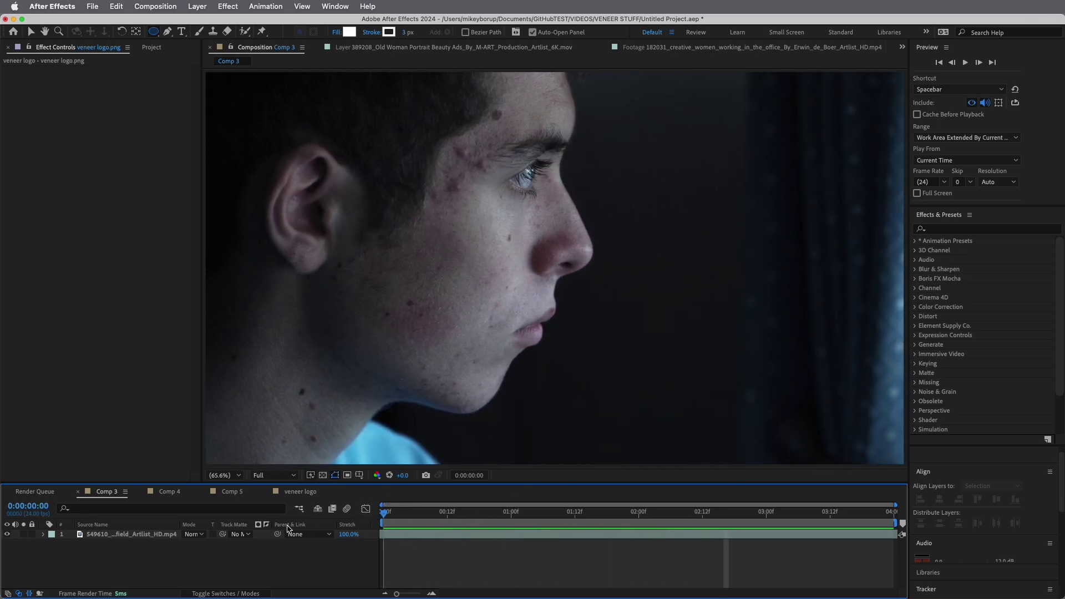
# View the footage at 100% and duplicate the profile footage layer.
pyautogui.press('/')
pyautogui.hscroll(-8, 504, 235)
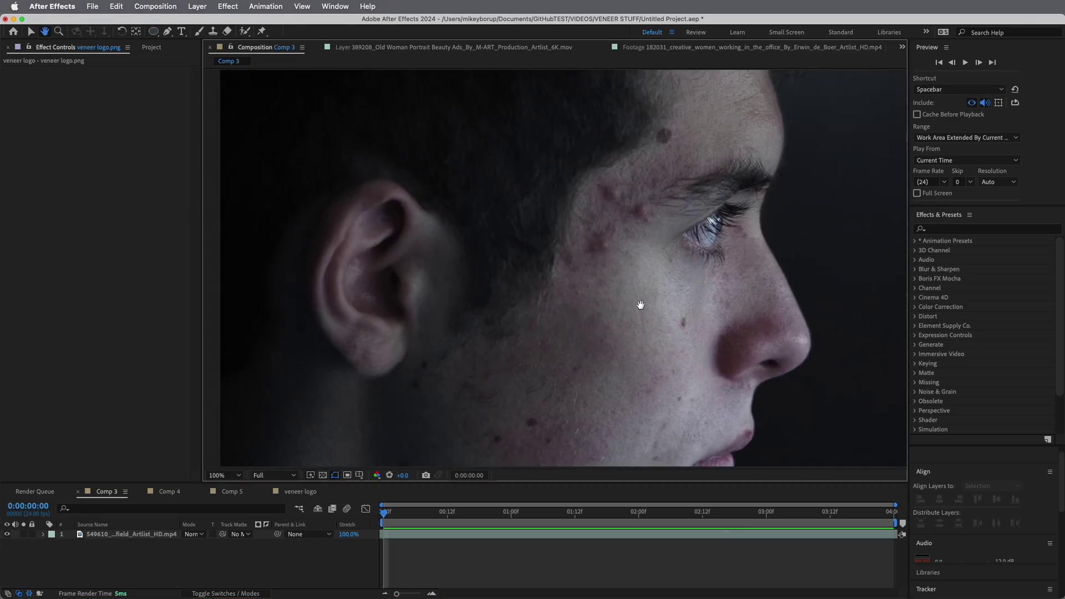
pyautogui.scroll(-4, 675, 319)
pyautogui.hscroll(3, 674, 319)
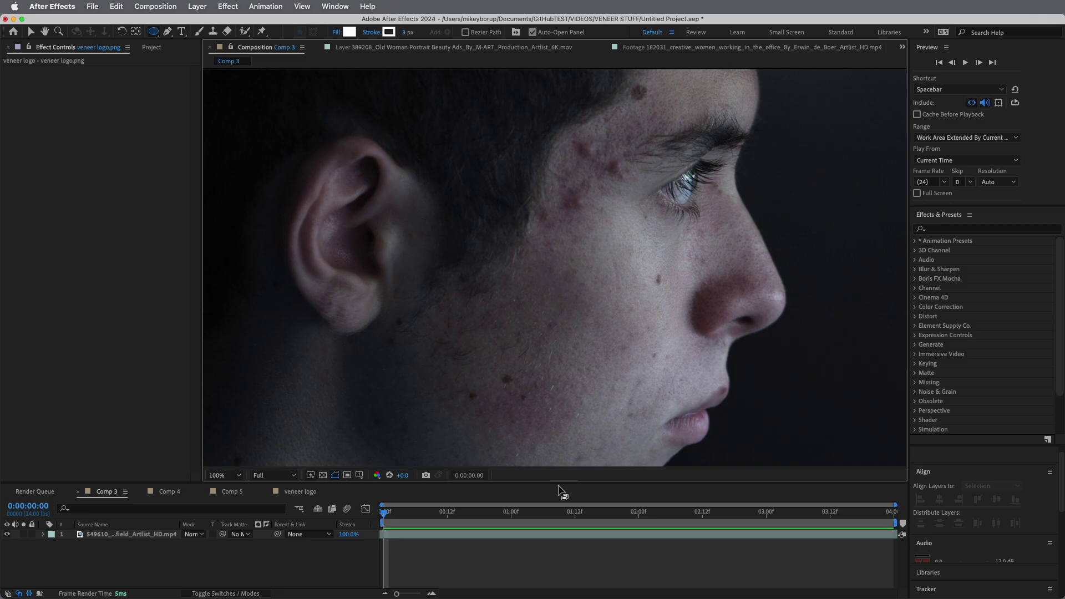
pyautogui.click(502, 536)
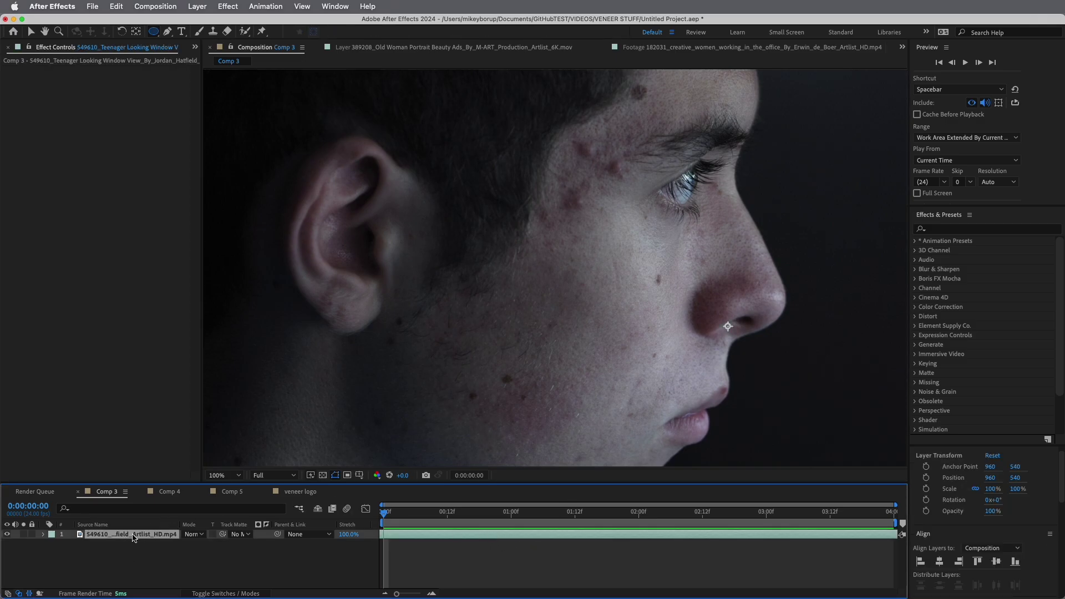
pyautogui.press('super+d')
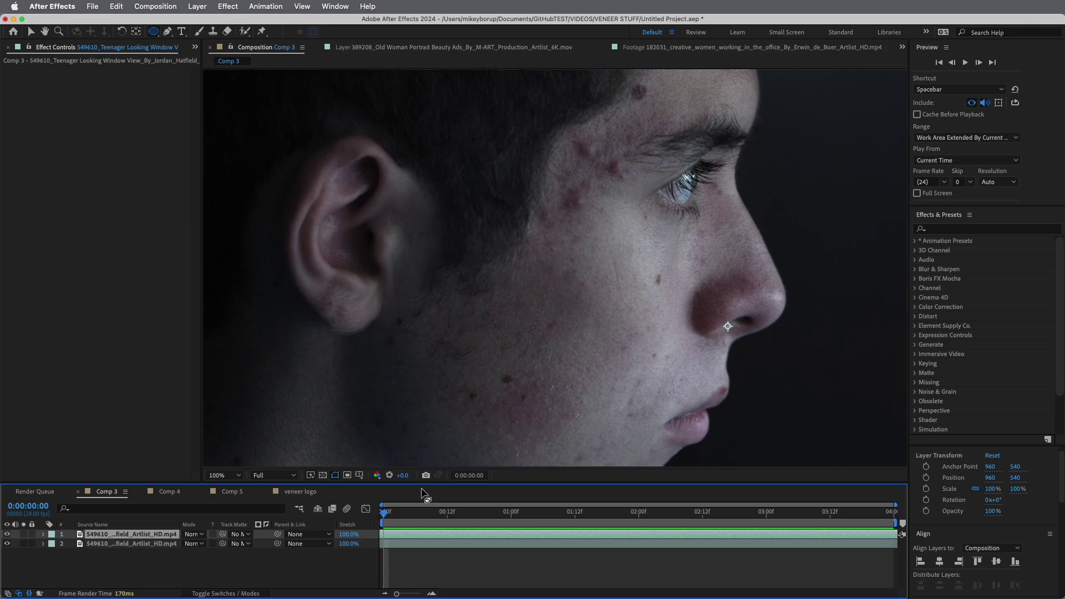
# With the Pen tool, draw closed Mask 1 around the upper cheek beside the eye.
pyautogui.click(168, 31)
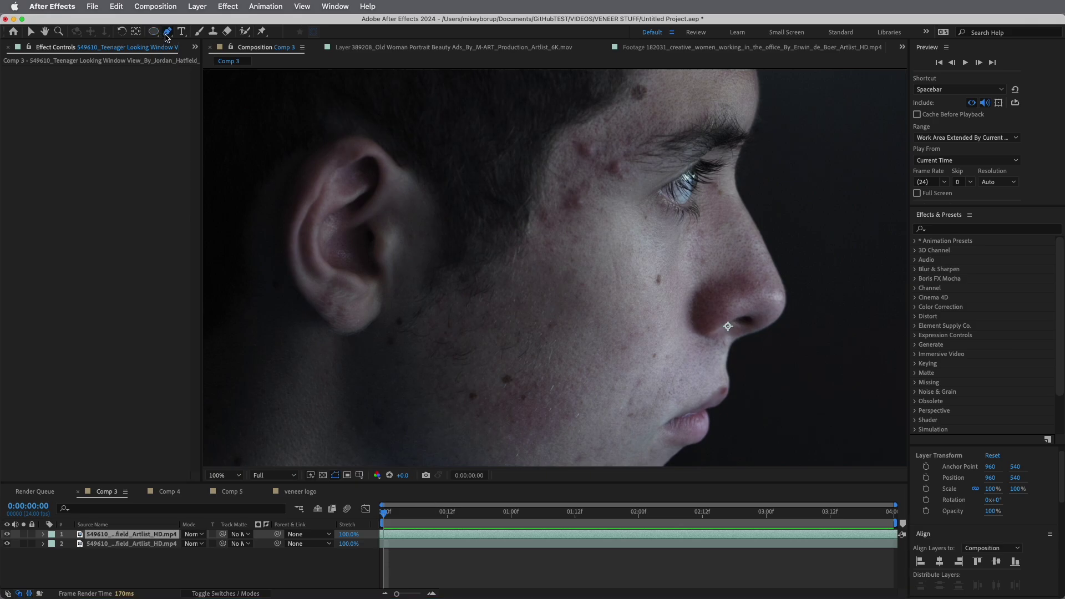
pyautogui.click(623, 110)
pyautogui.click(588, 121)
pyautogui.click(568, 135)
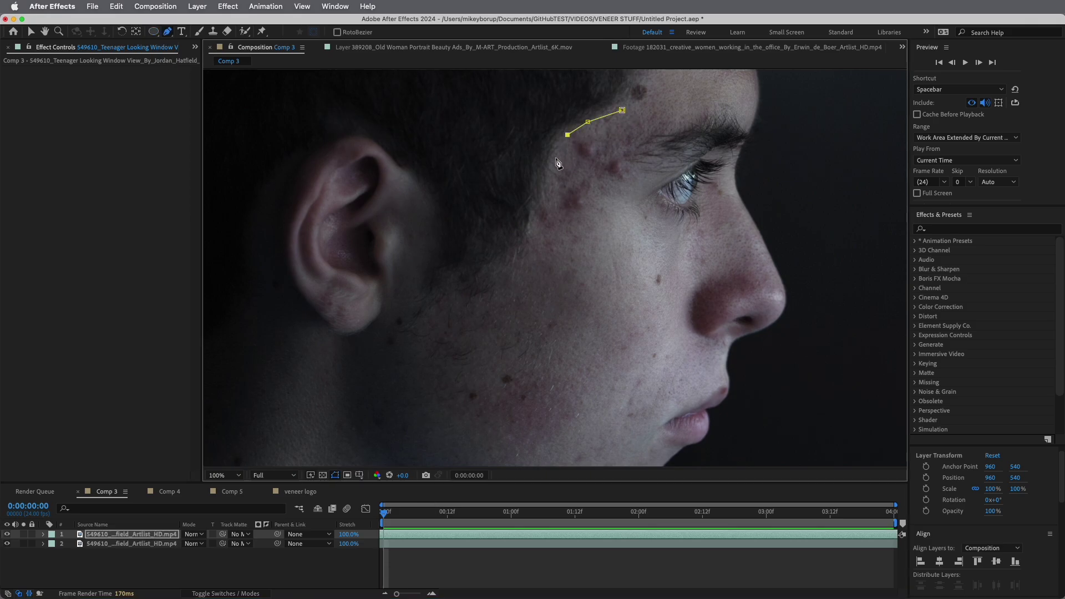
pyautogui.click(556, 158)
pyautogui.click(549, 181)
pyautogui.click(546, 201)
pyautogui.click(537, 211)
pyautogui.click(537, 226)
pyautogui.click(537, 251)
pyautogui.click(555, 260)
pyautogui.click(599, 255)
pyautogui.click(598, 226)
pyautogui.click(610, 202)
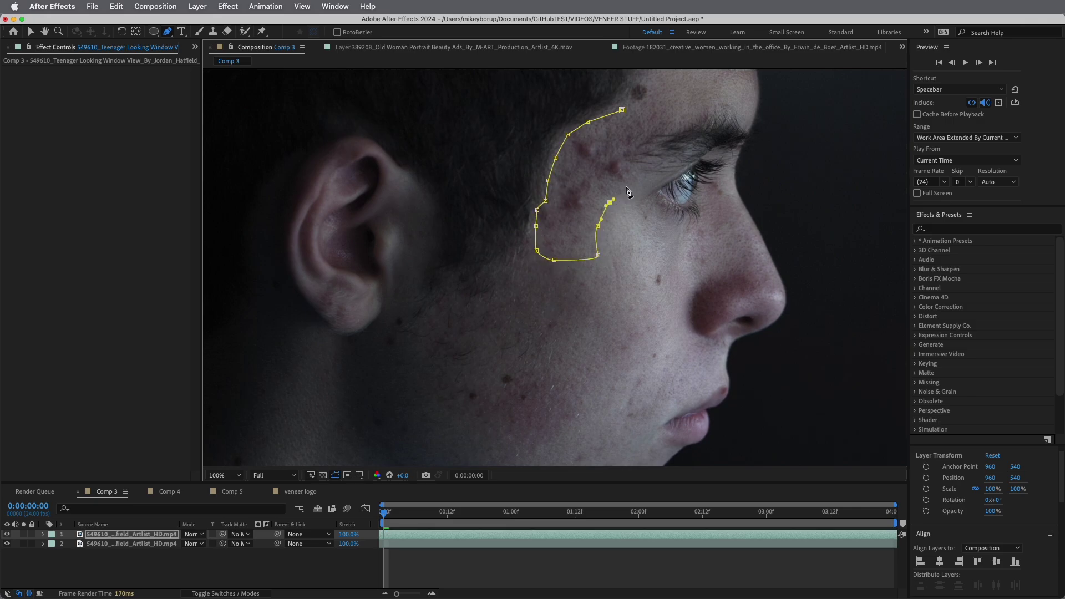
pyautogui.click(628, 185)
pyautogui.click(627, 172)
pyautogui.click(624, 152)
pyautogui.click(642, 132)
pyautogui.click(642, 118)
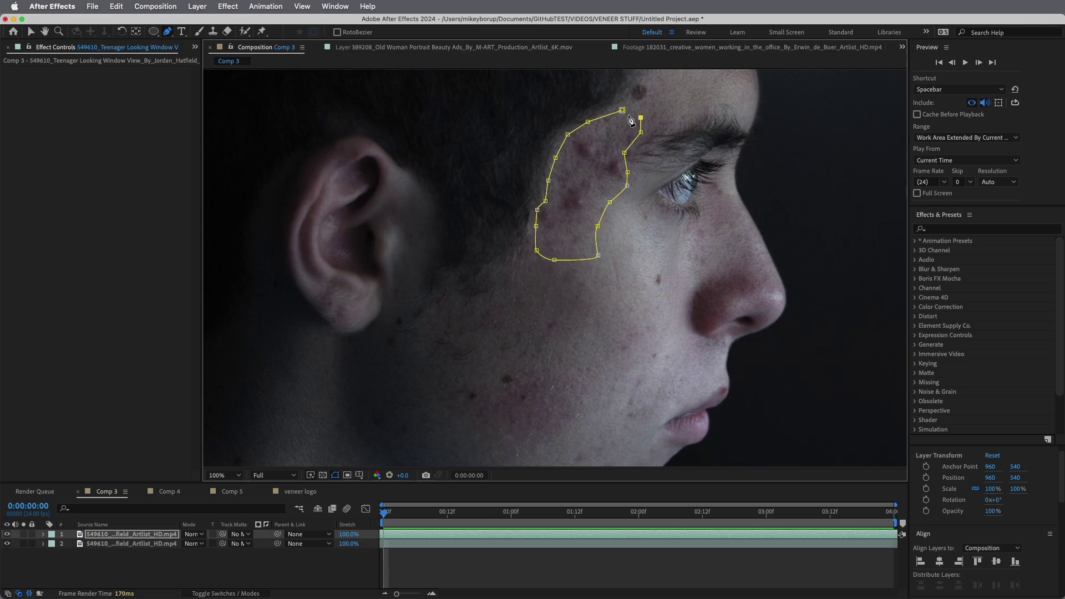
pyautogui.click(624, 115)
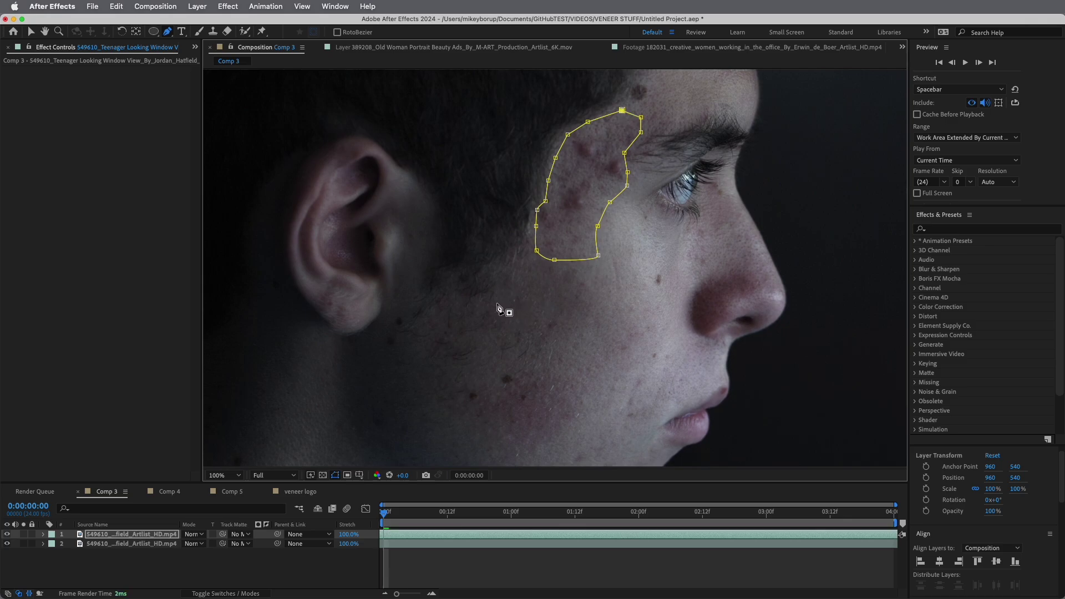
# Draw closed Mask 2 around the lower cheek down to the jaw.
pyautogui.click(506, 324)
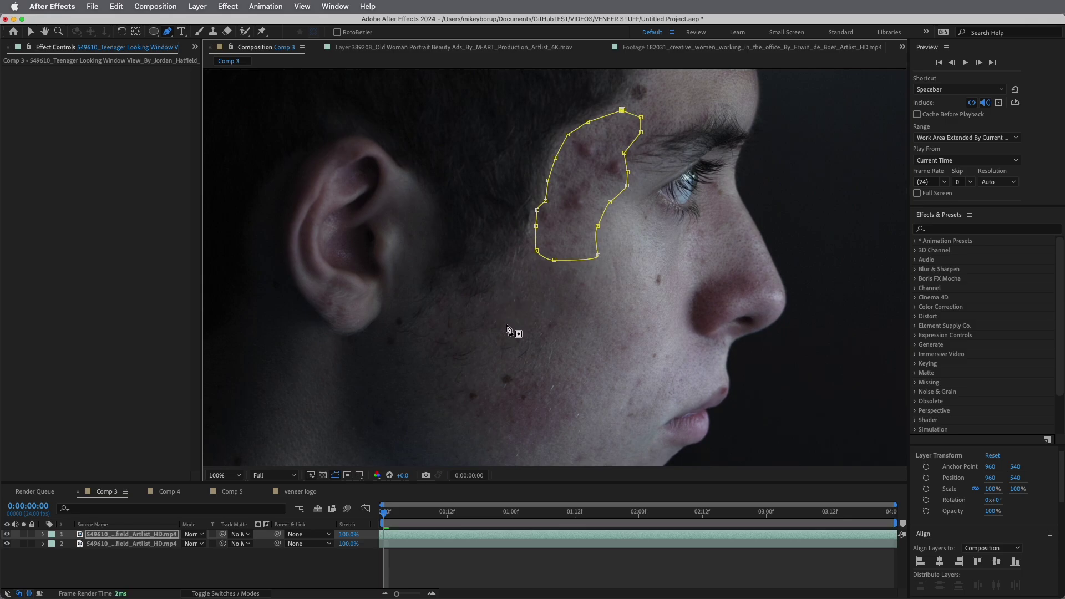
pyautogui.click(481, 350)
pyautogui.click(483, 370)
pyautogui.click(462, 386)
pyautogui.moveTo(461, 419); pyautogui.dragTo(497, 450)
pyautogui.click(548, 452)
pyautogui.click(588, 426)
pyautogui.click(601, 380)
pyautogui.click(589, 355)
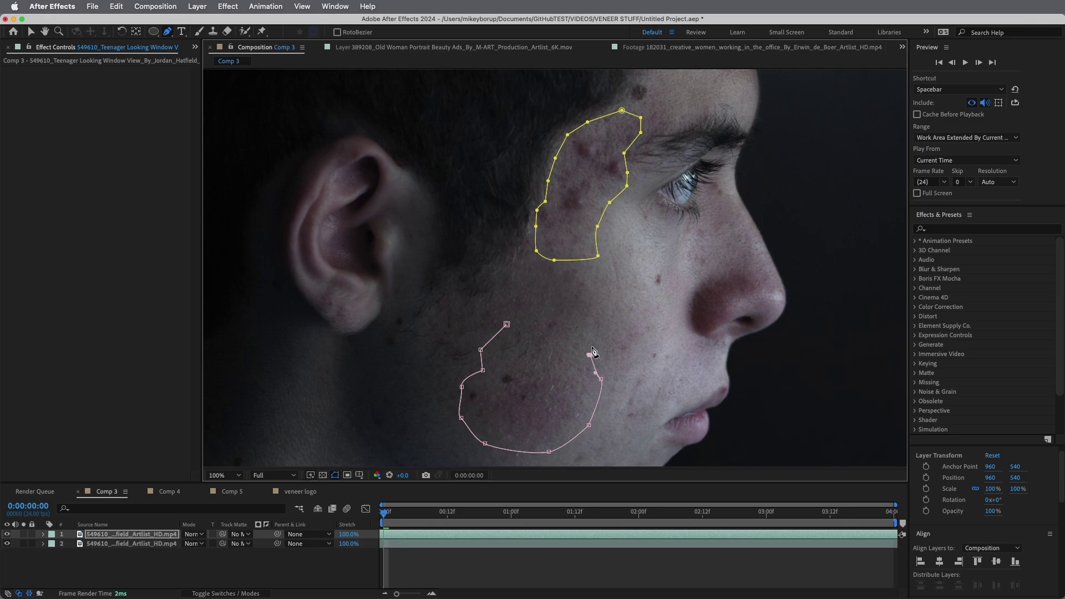
pyautogui.moveTo(600, 317); pyautogui.dragTo(600, 310)
pyautogui.click(599, 290)
pyautogui.click(590, 280)
pyautogui.click(564, 276)
pyautogui.click(531, 276)
pyautogui.click(519, 285)
pyautogui.click(507, 325)
# Track both mask paths forward through the clip using the Perspective tracker method.
pyautogui.press('m')
pyautogui.click(107, 554)
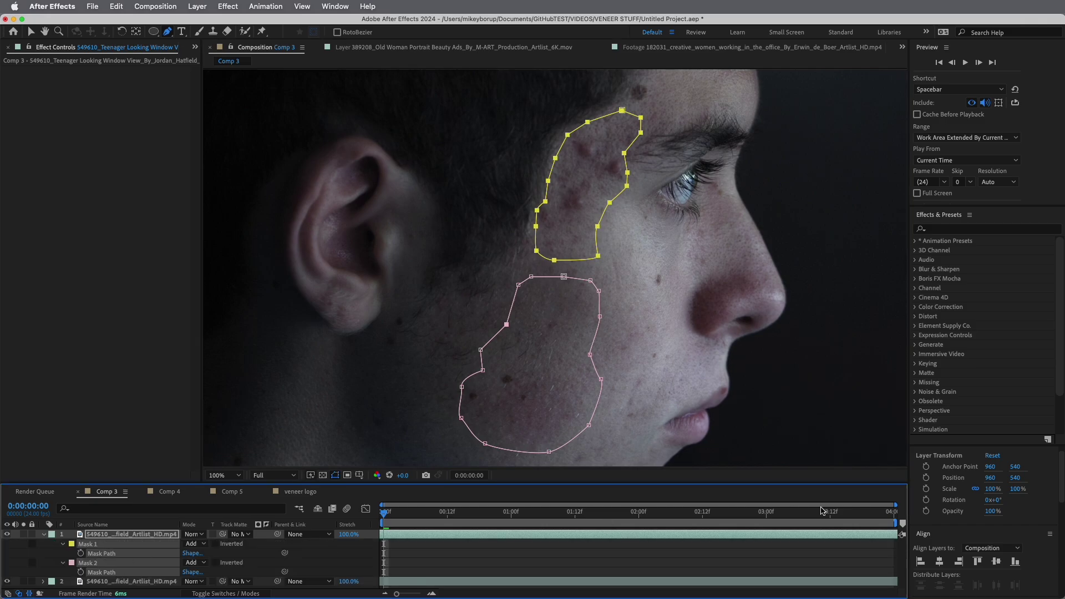
pyautogui.scroll(-3, 990, 387)
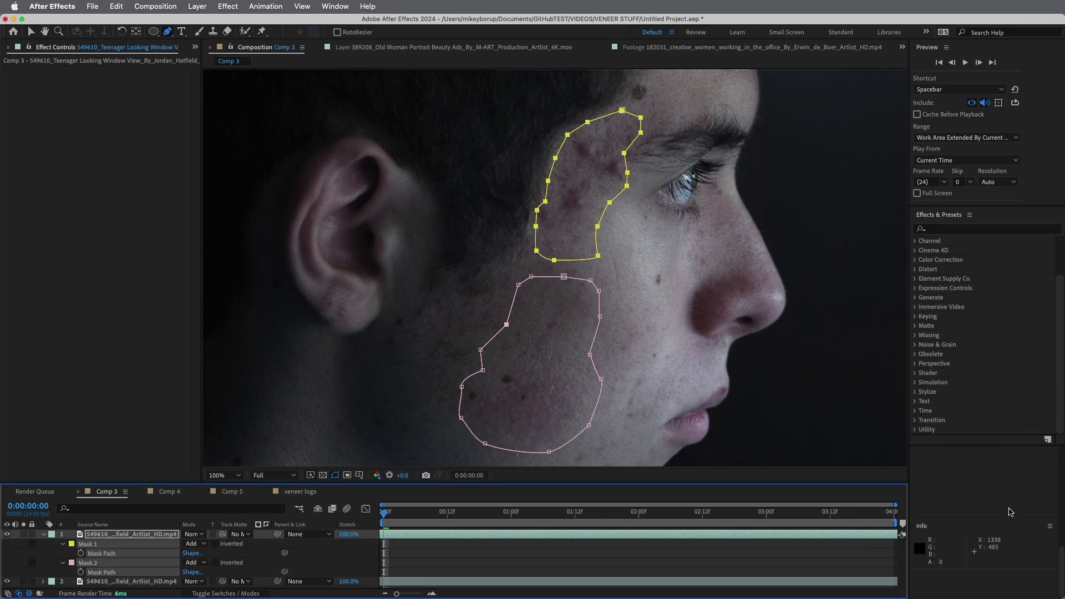
pyautogui.scroll(3, 1010, 512)
pyautogui.scroll(-5, 1010, 511)
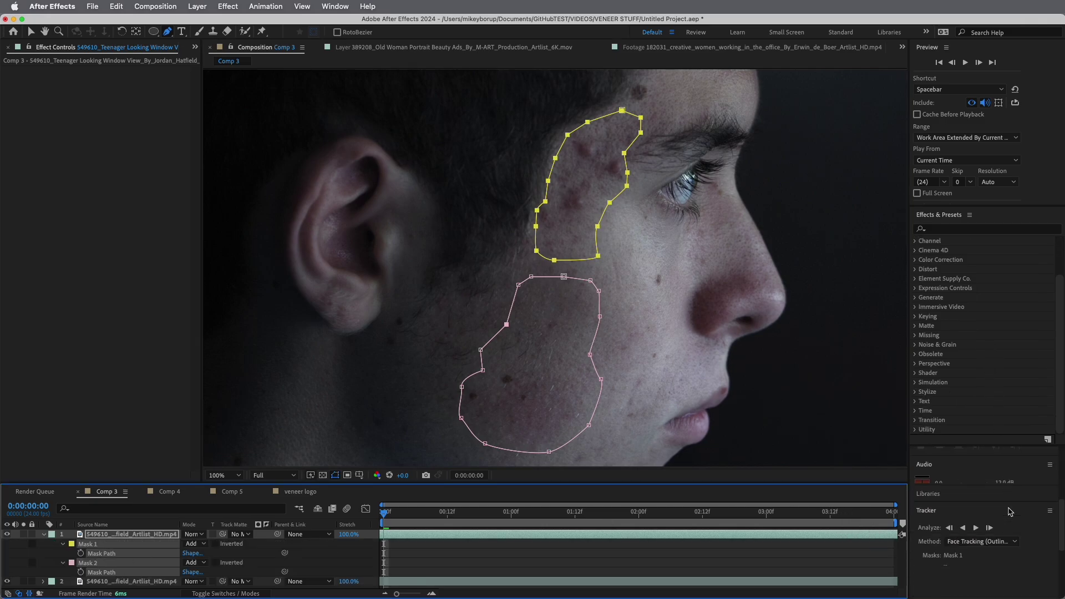
pyautogui.scroll(-1, 1010, 512)
pyautogui.click(1012, 508)
pyautogui.click(1001, 592)
pyautogui.click(1012, 509)
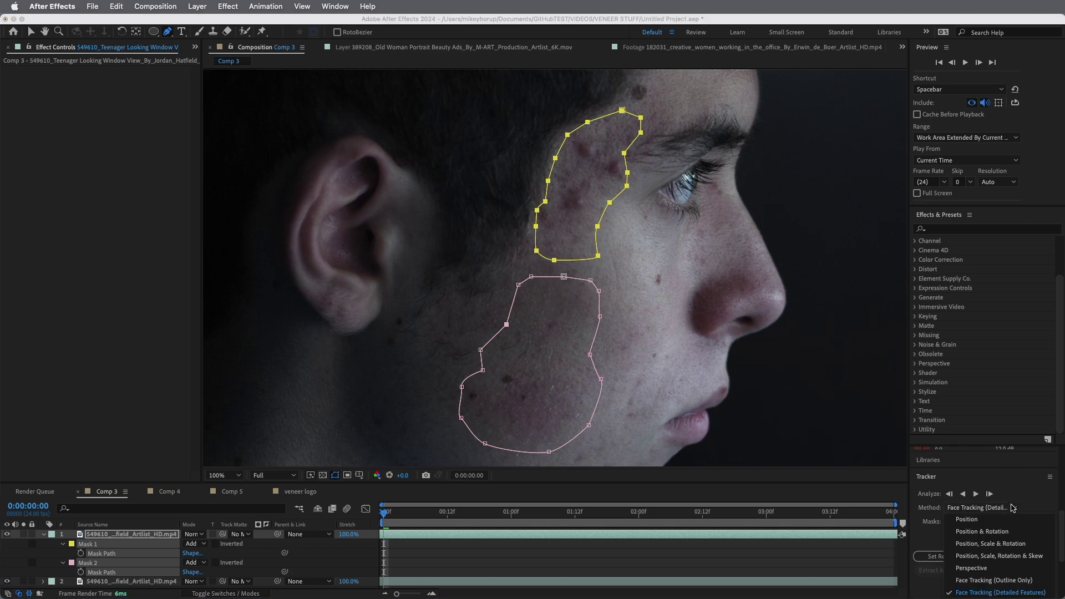
pyautogui.click(972, 568)
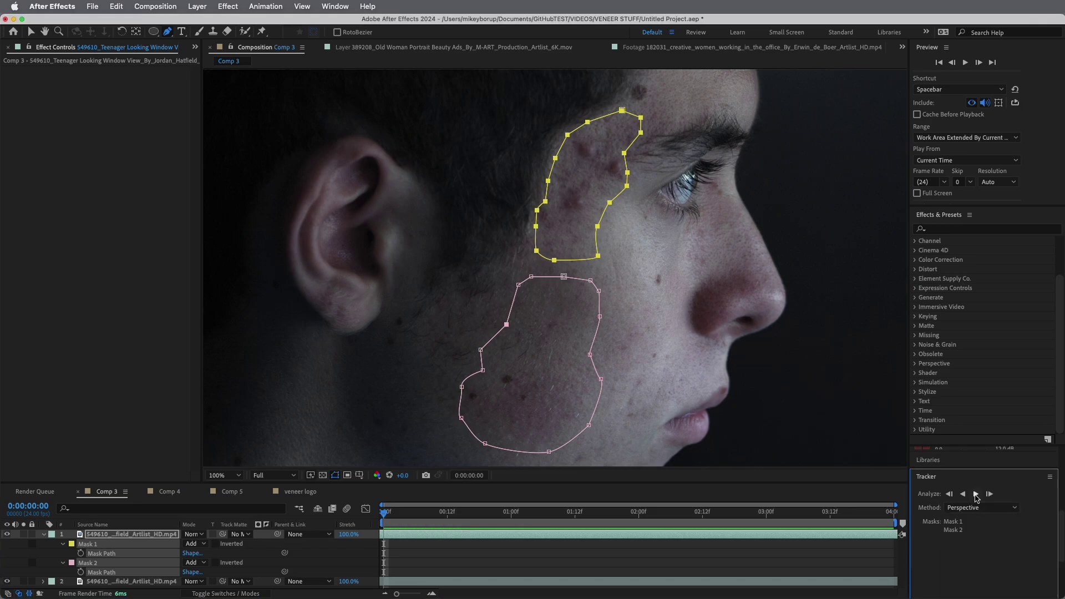
pyautogui.click(976, 494)
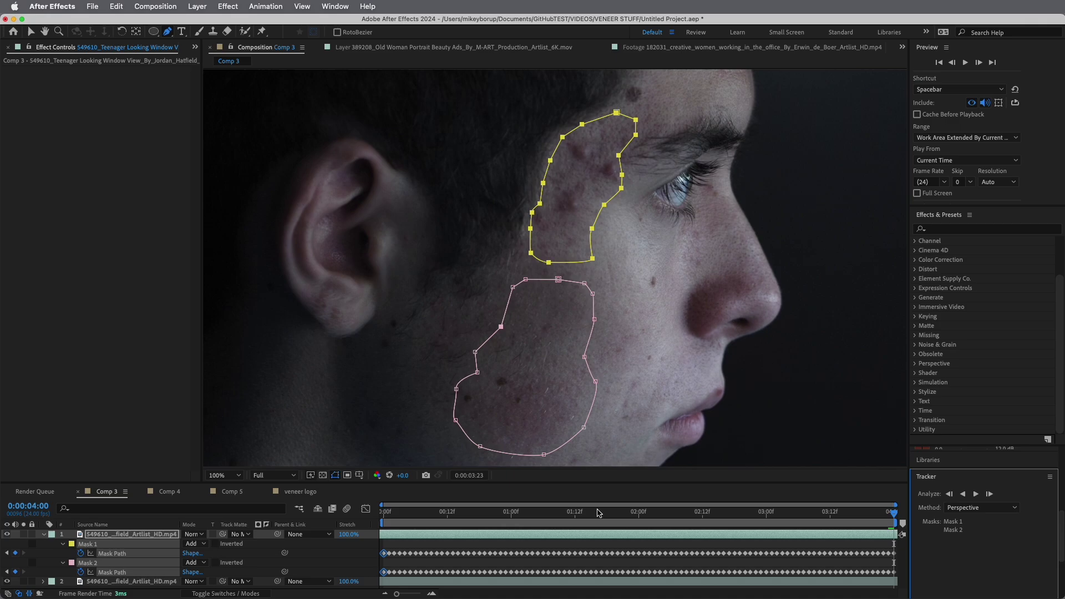
pyautogui.press('Home')
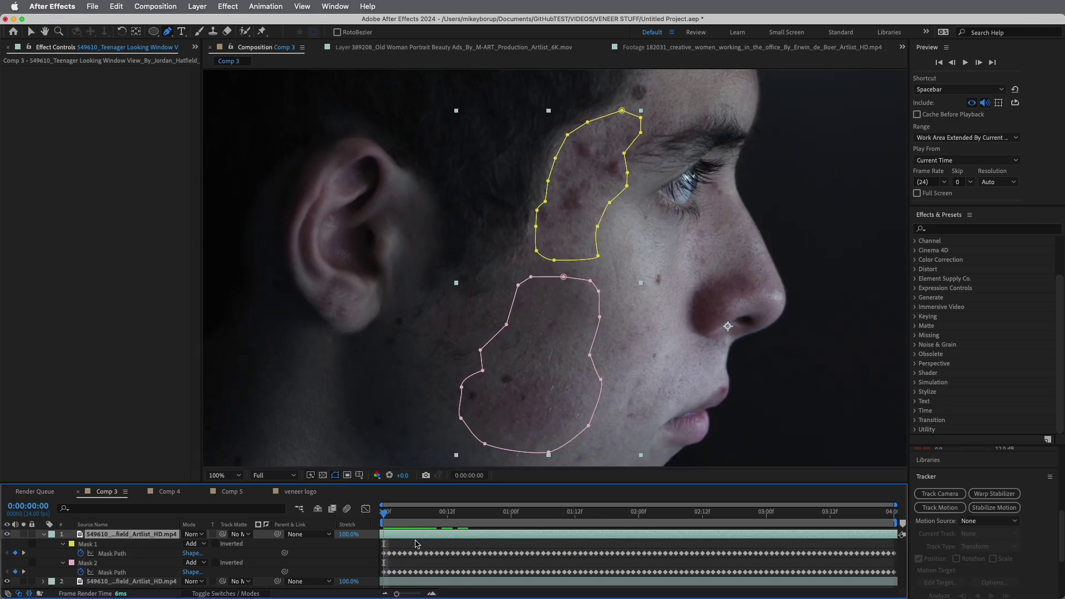
# Check the tracked masks at the clip's end, then return to the first frame.
pyautogui.click(417, 543)
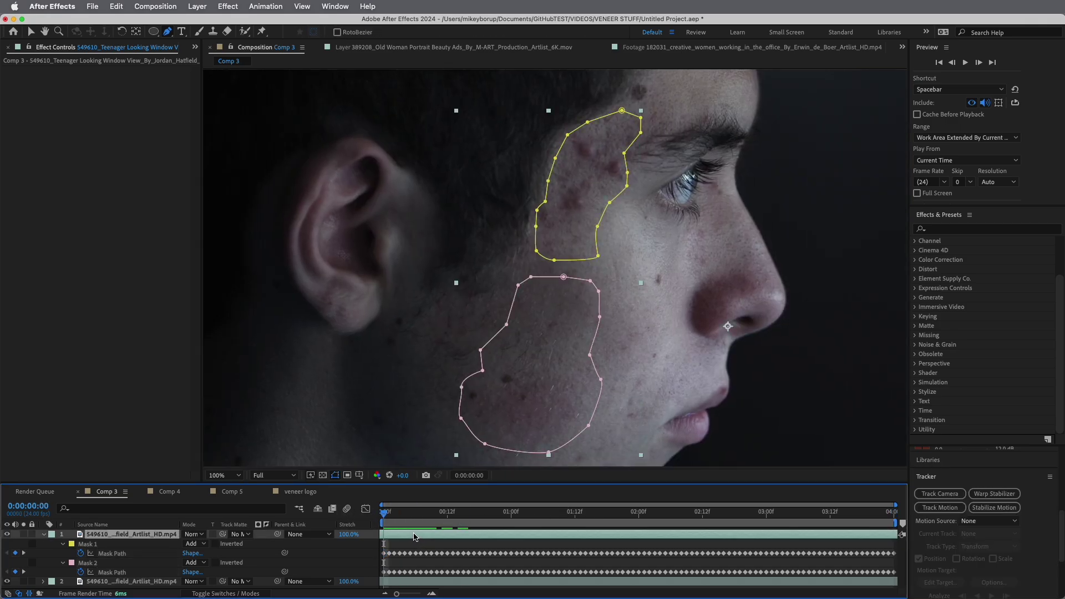
pyautogui.click(417, 536)
pyautogui.press('End')
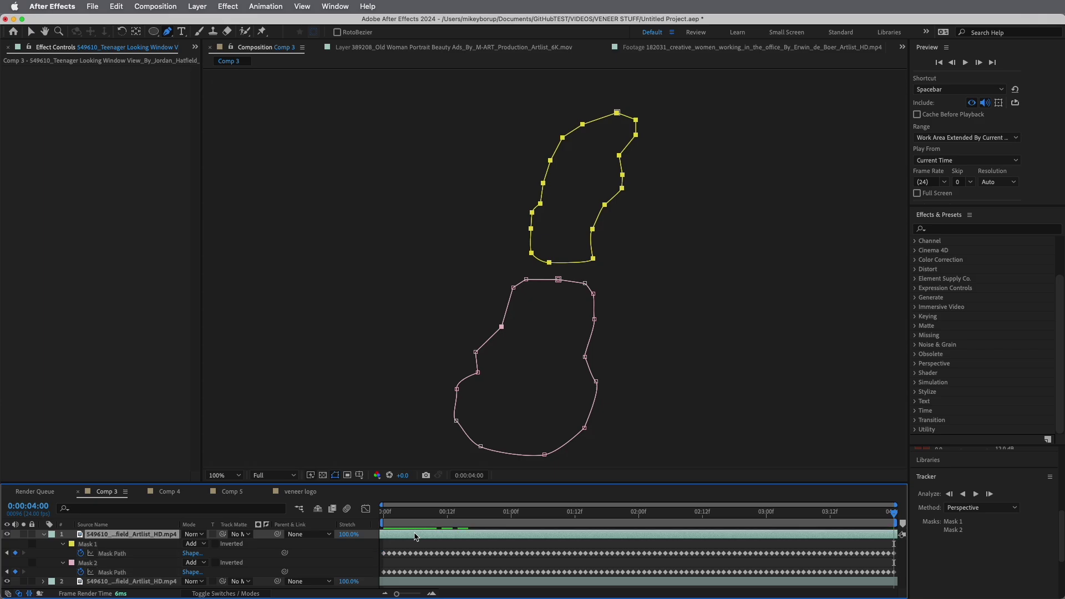
pyautogui.click(399, 536)
pyautogui.press('Home')
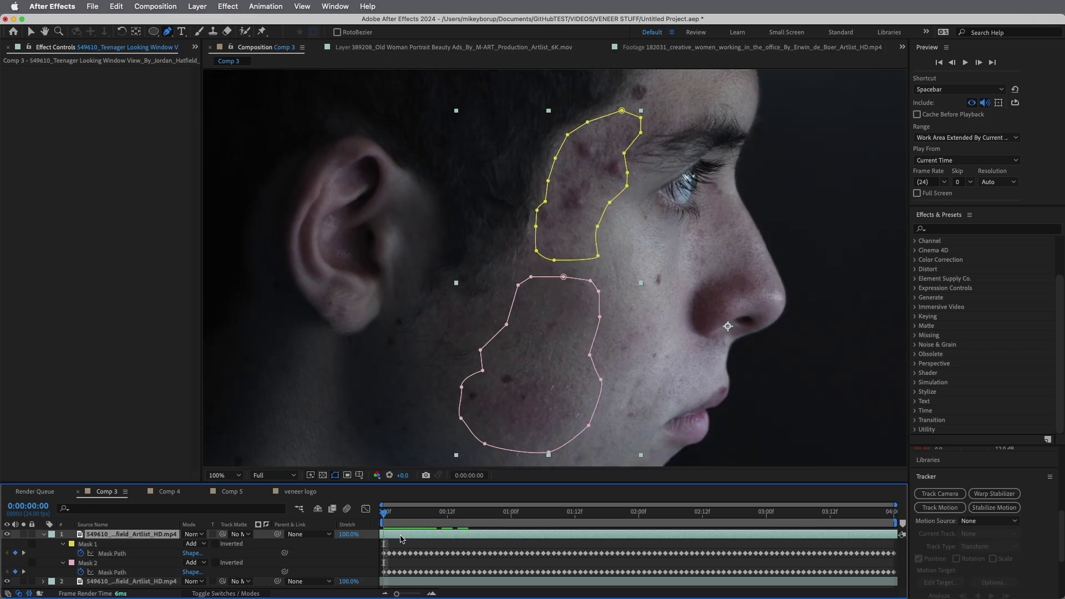
# Apply Element Supply Co. > Veneer to the masked footage layer and solo that layer.
pyautogui.click(228, 7)
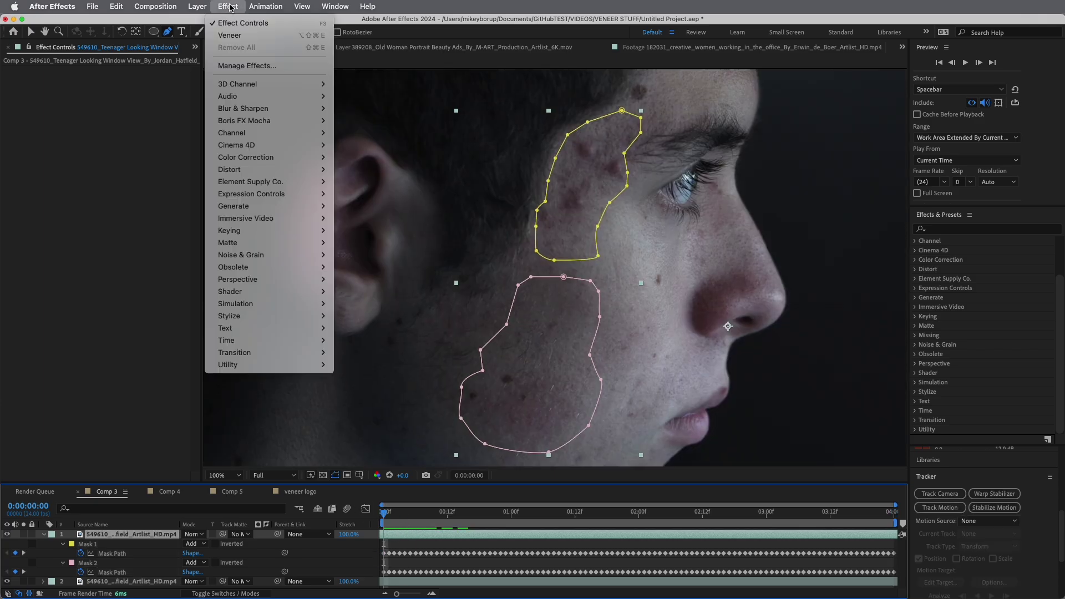
pyautogui.moveTo(273, 182)
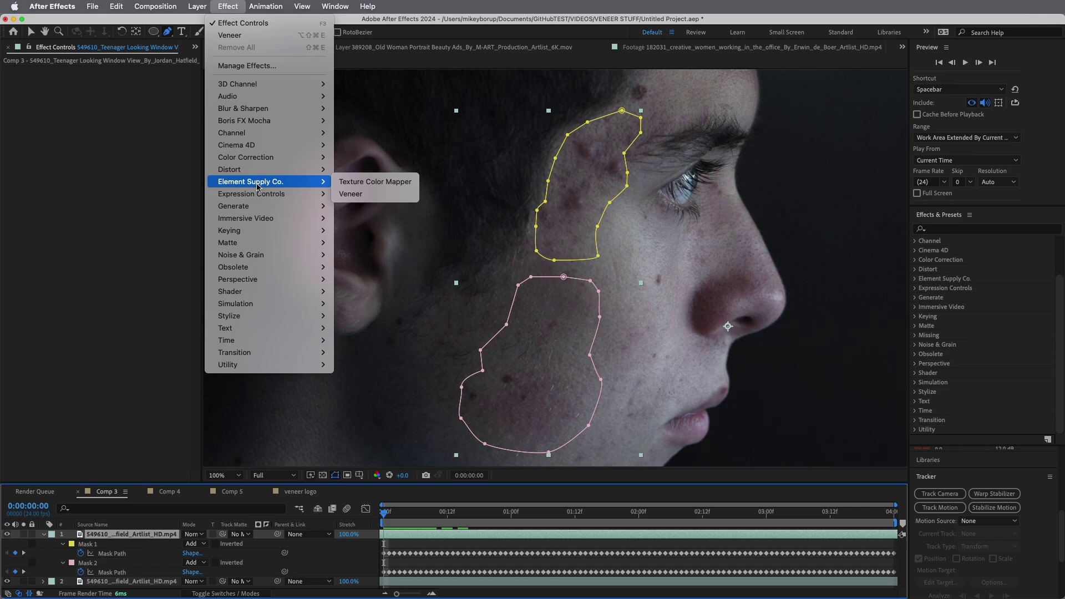
pyautogui.click(345, 195)
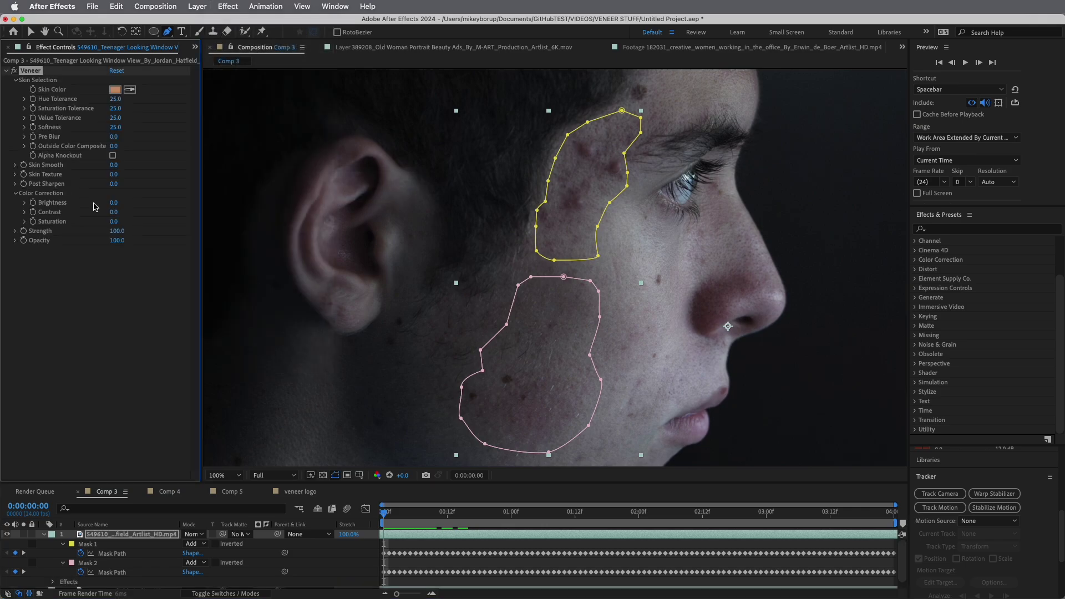
pyautogui.click(128, 309)
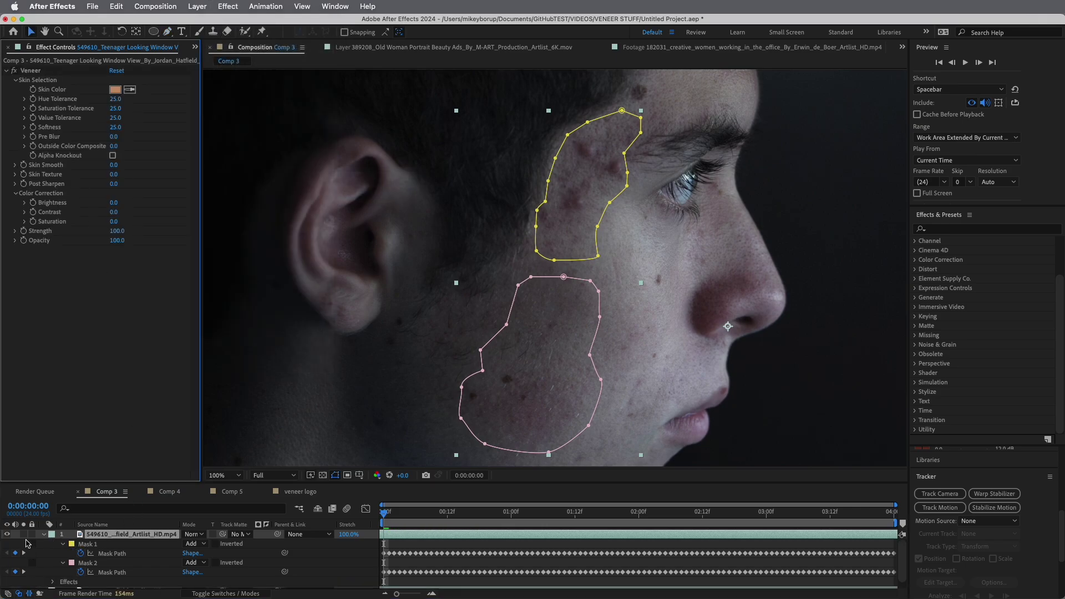
pyautogui.click(24, 535)
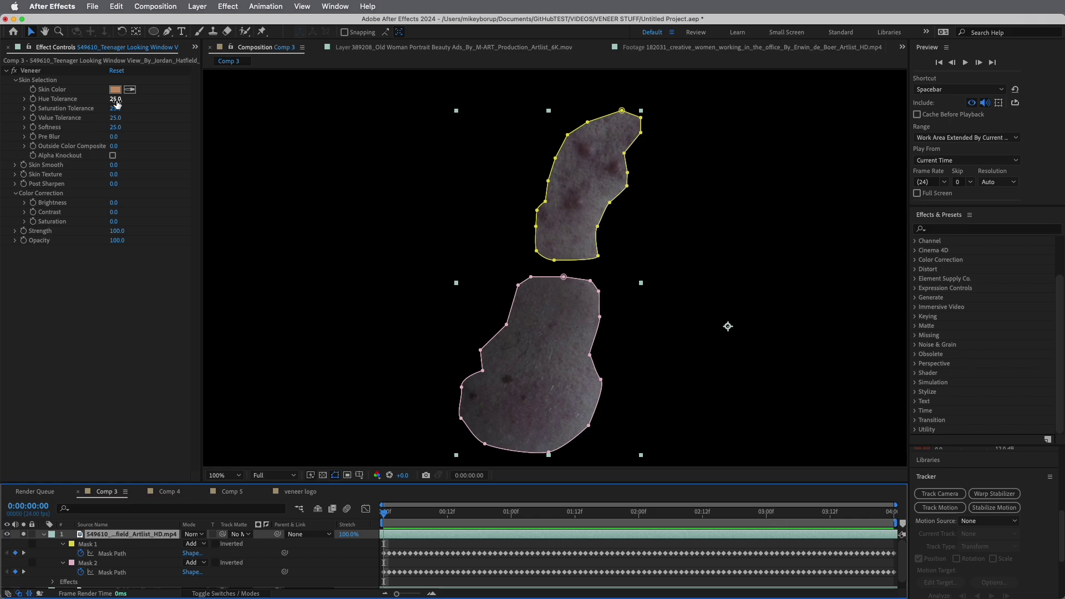
# Toggle Veneer's Alpha Knockout with the transparency grid to inspect the skin selection.
pyautogui.click(112, 156)
pyautogui.click(112, 155)
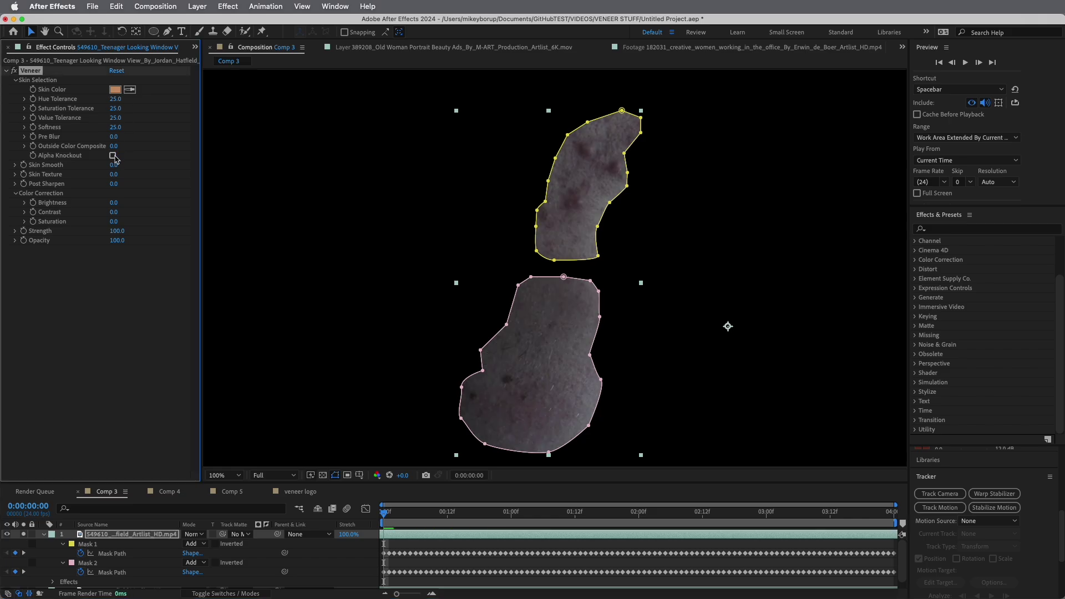
pyautogui.click(113, 155)
pyautogui.click(113, 155)
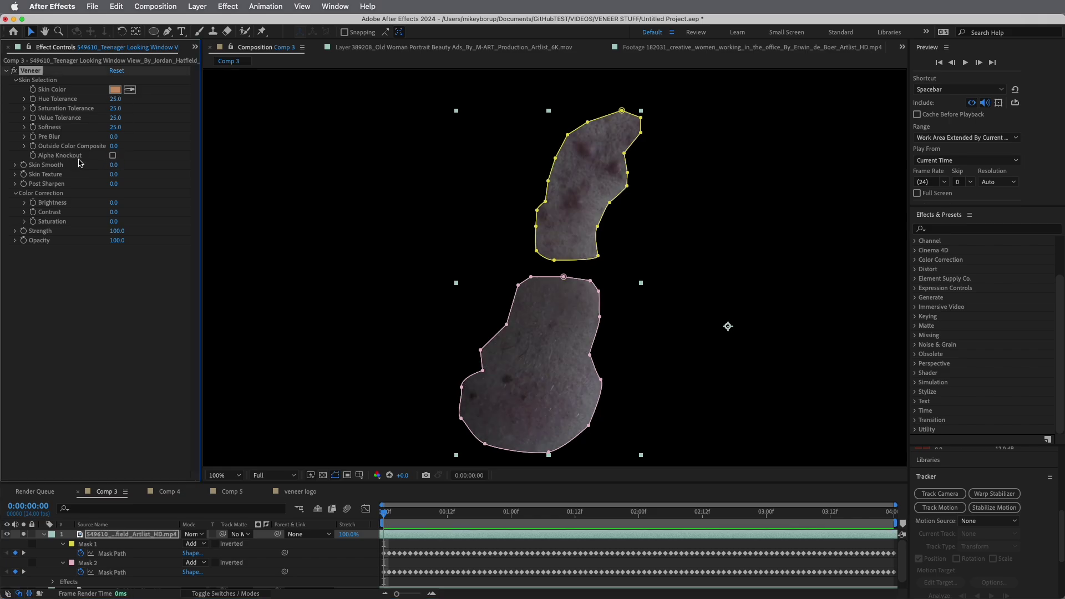
pyautogui.click(112, 157)
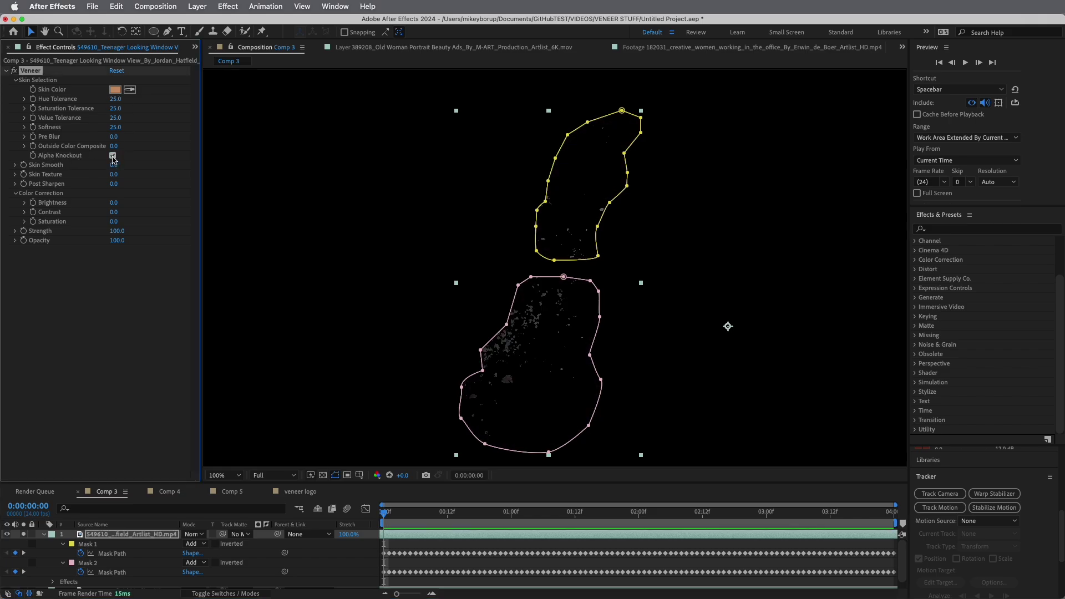
pyautogui.click(324, 476)
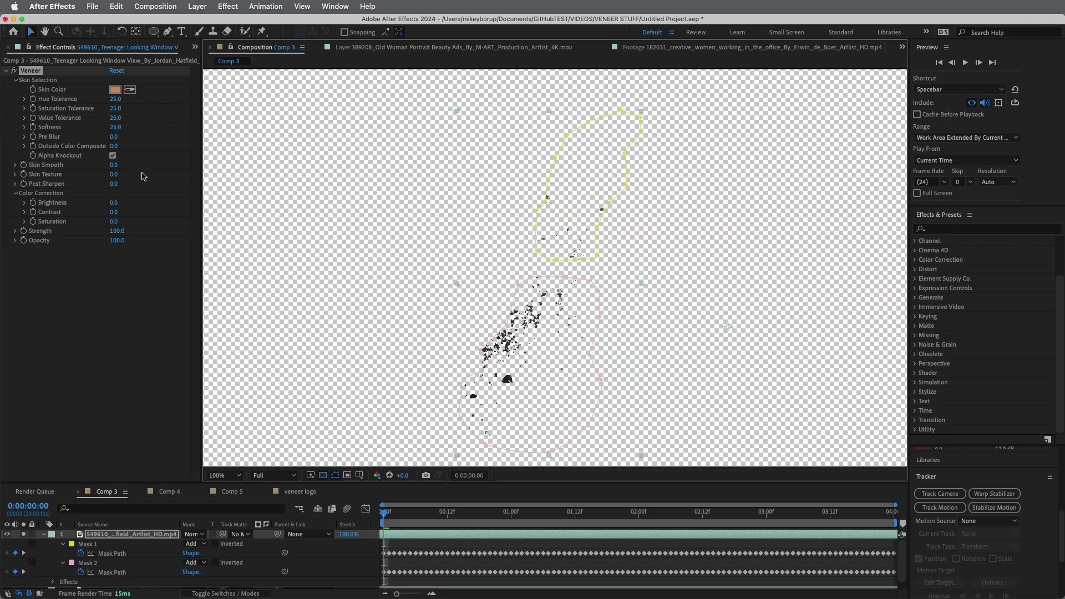
pyautogui.click(113, 156)
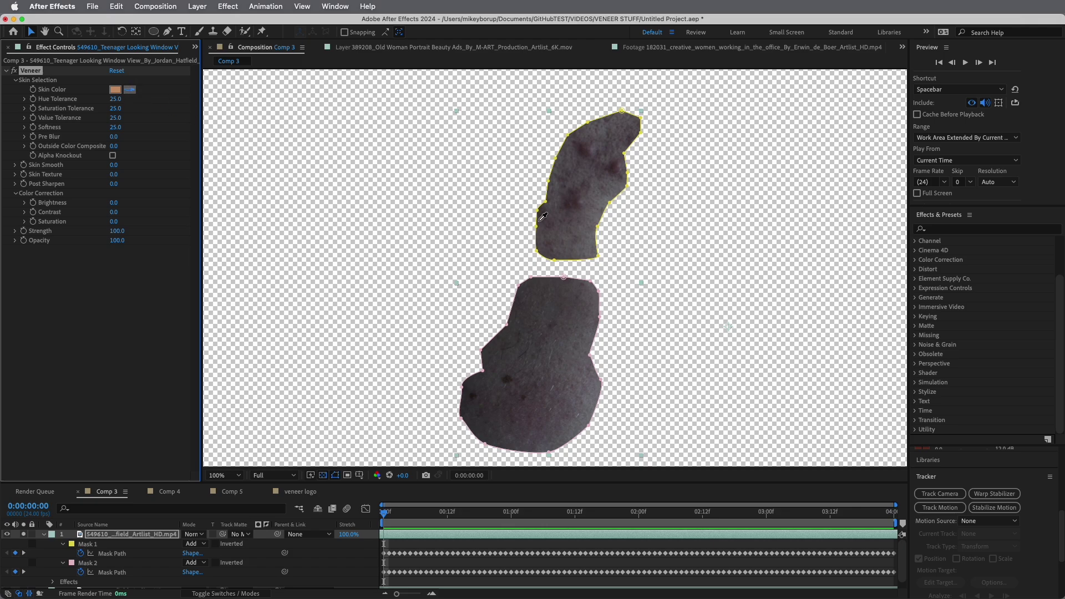
# Resample skin colour from the cheek and raise Hue Tolerance to 94, Saturation to 100.
pyautogui.click(589, 223)
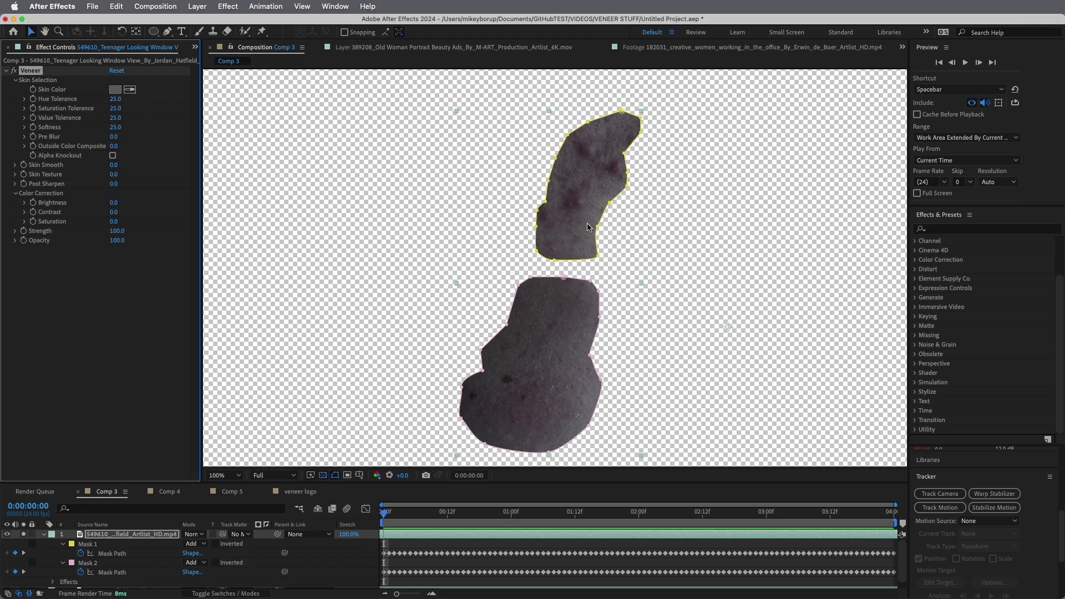
pyautogui.click(113, 156)
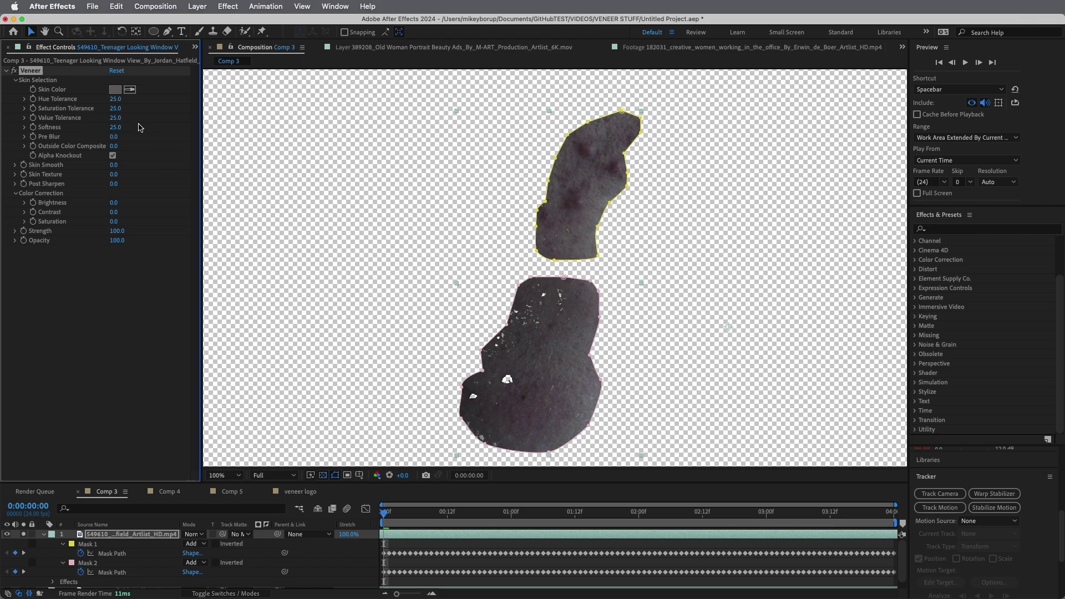
pyautogui.moveTo(114, 99); pyautogui.dragTo(155, 118)
# Unsolo the footage layer, collapse its properties and reselect it.
pyautogui.click(24, 535)
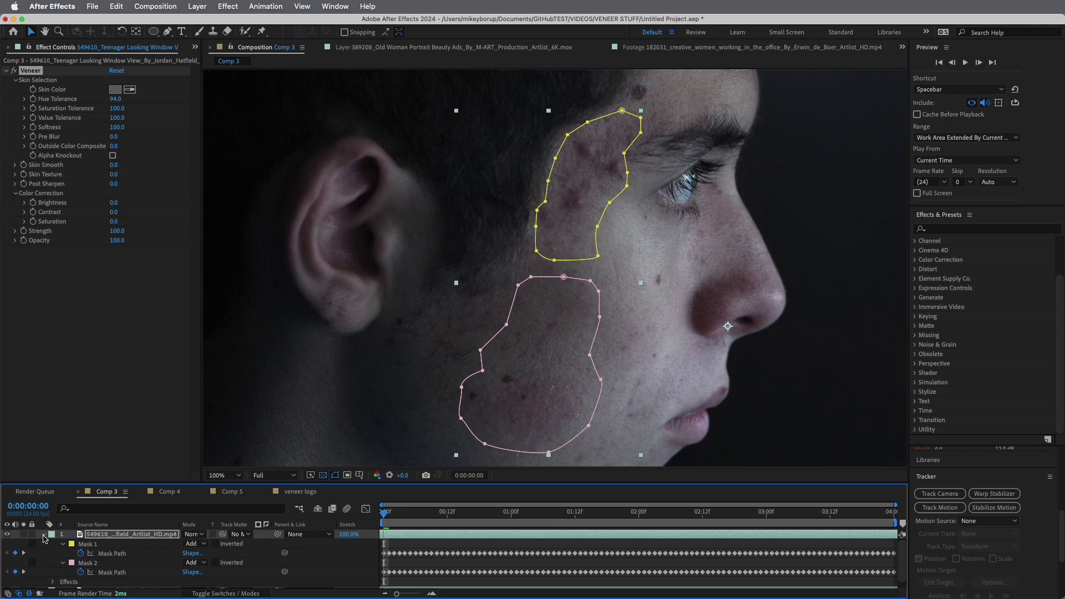
pyautogui.click(44, 535)
pyautogui.click(406, 552)
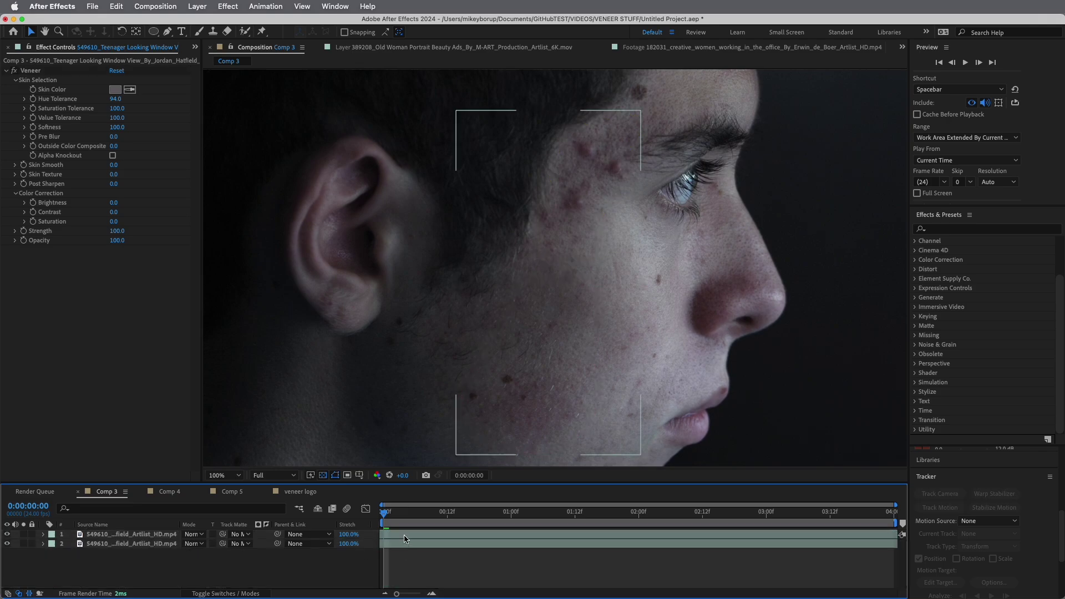
pyautogui.click(404, 536)
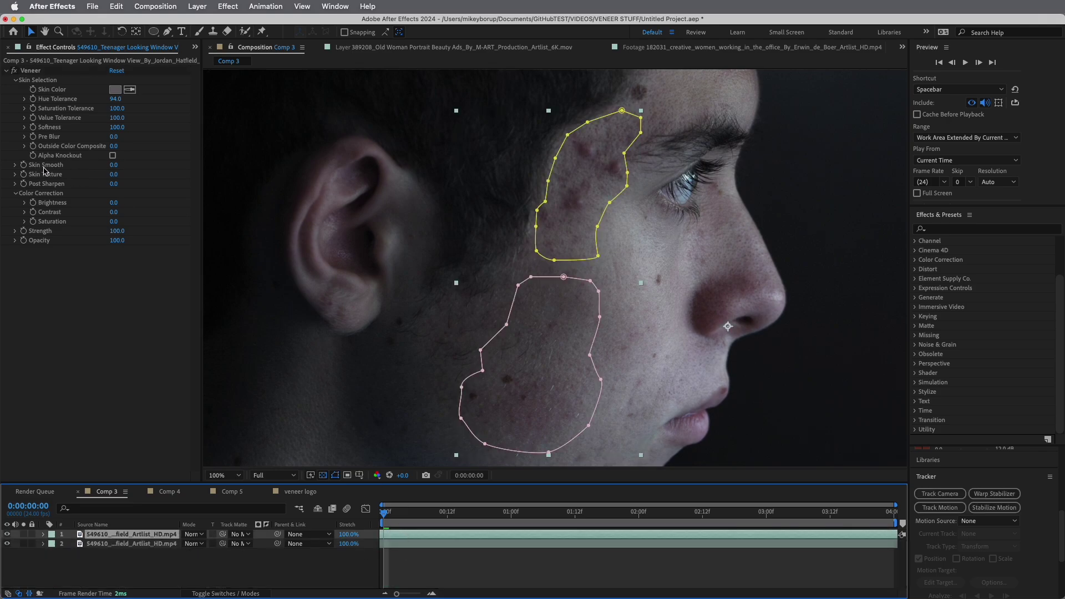
# Set Veneer's Skin Smooth to 83.1 and raise Skin Texture, panning the zoomed masks.
pyautogui.click(16, 166)
pyautogui.moveTo(32, 181); pyautogui.dragTo(155, 191)
pyautogui.scroll(4, 541, 277)
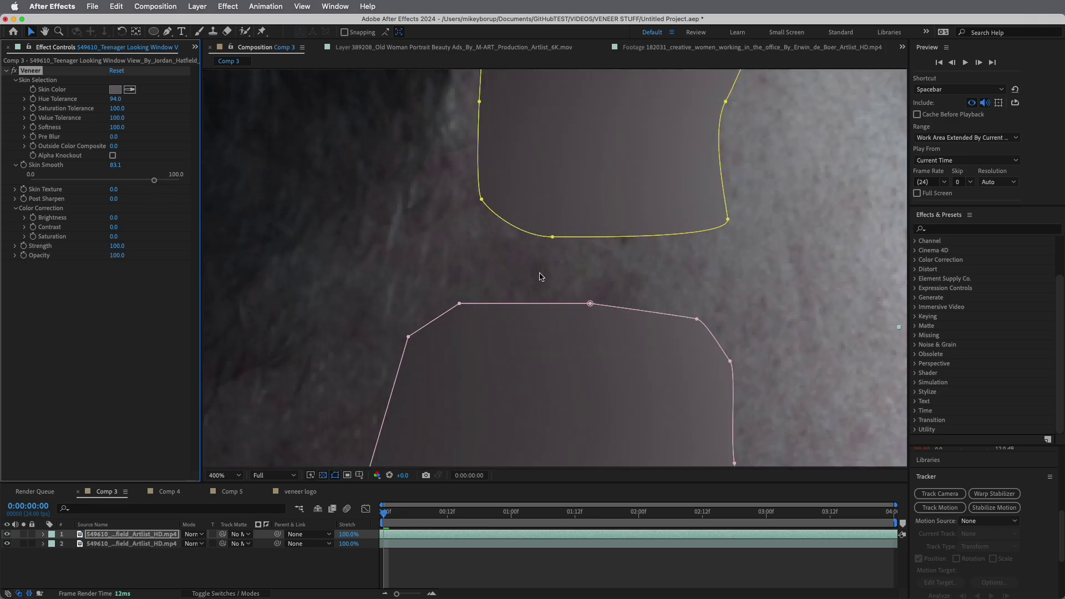
pyautogui.press('h')
pyautogui.moveTo(625, 328); pyautogui.dragTo(561, 155)
pyautogui.moveTo(566, 228); pyautogui.dragTo(592, 130)
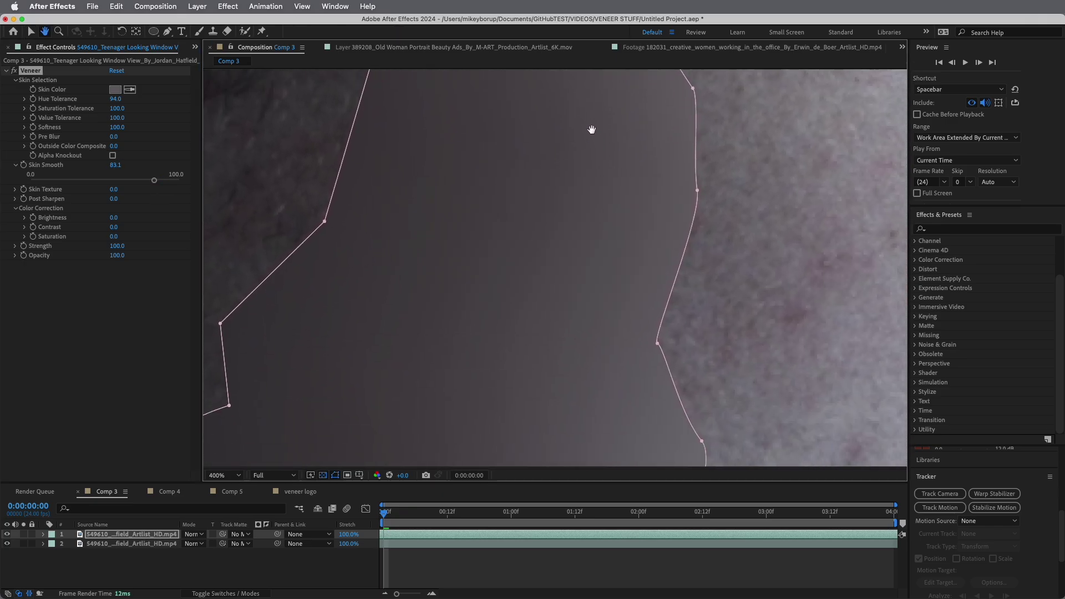
pyautogui.press('v')
pyautogui.click(15, 190)
pyautogui.moveTo(31, 205); pyautogui.dragTo(147, 206)
# Set Veneer's Post Sharpen to 70.4 with Skin Texture at 77.9, then zoom out.
pyautogui.scroll(-4, 505, 261)
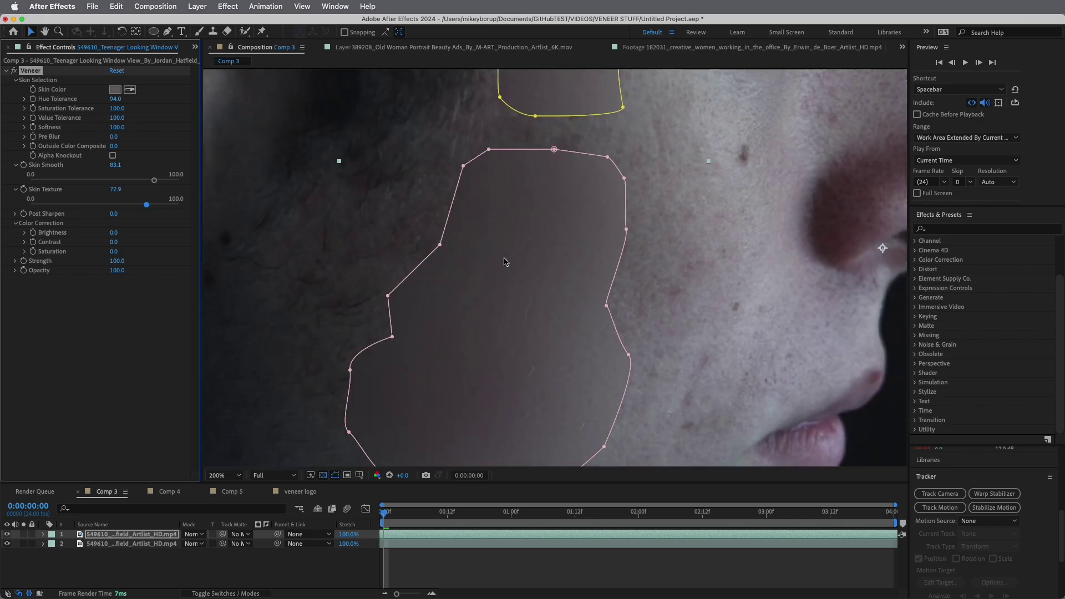
pyautogui.scroll(4, 517, 243)
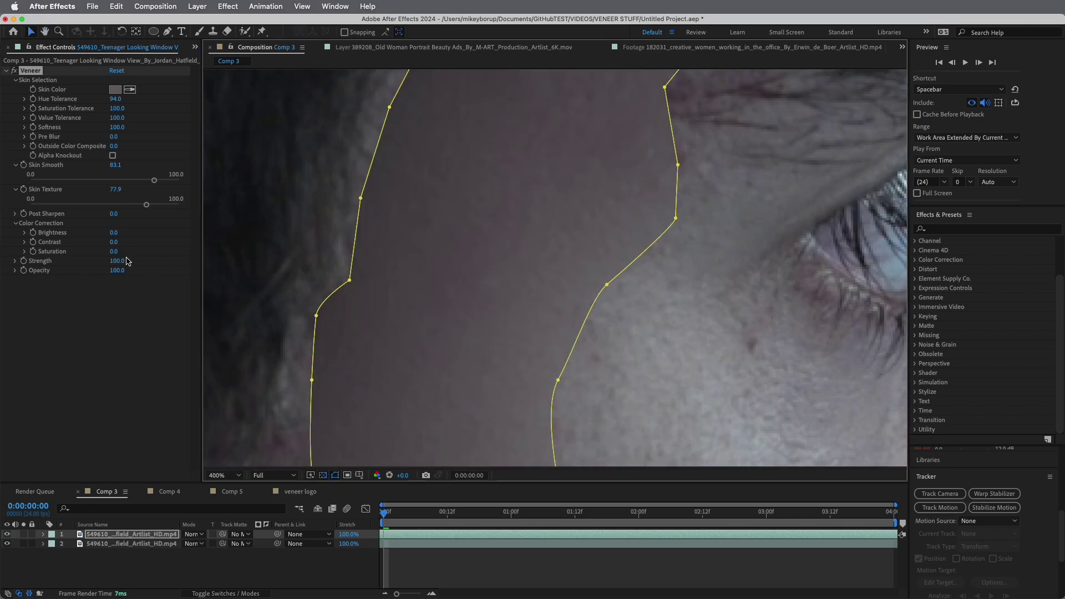
pyautogui.click(16, 214)
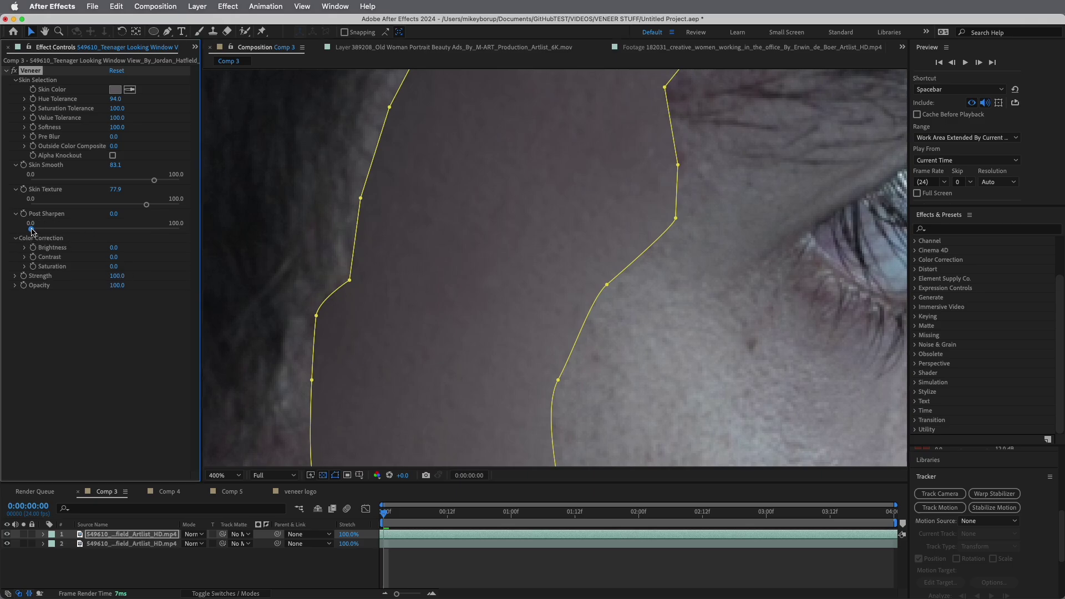
pyautogui.moveTo(32, 230); pyautogui.dragTo(135, 231)
pyautogui.scroll(-4, 636, 256)
pyautogui.scroll(-5, 637, 283)
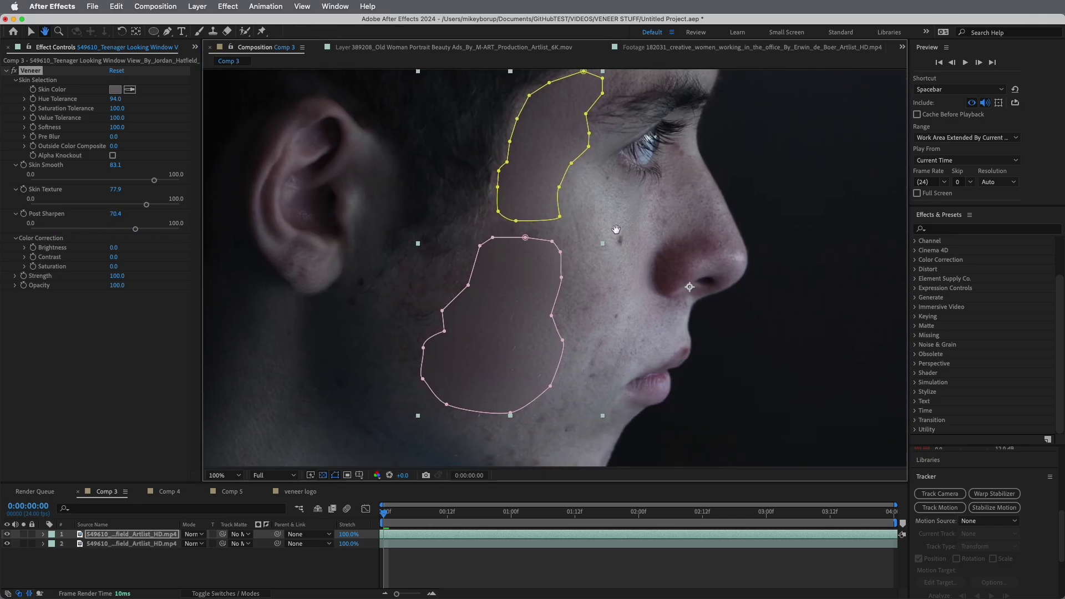
# Feather both cheek masks to 48 pixels and preview the retouched footage.
pyautogui.press('f')
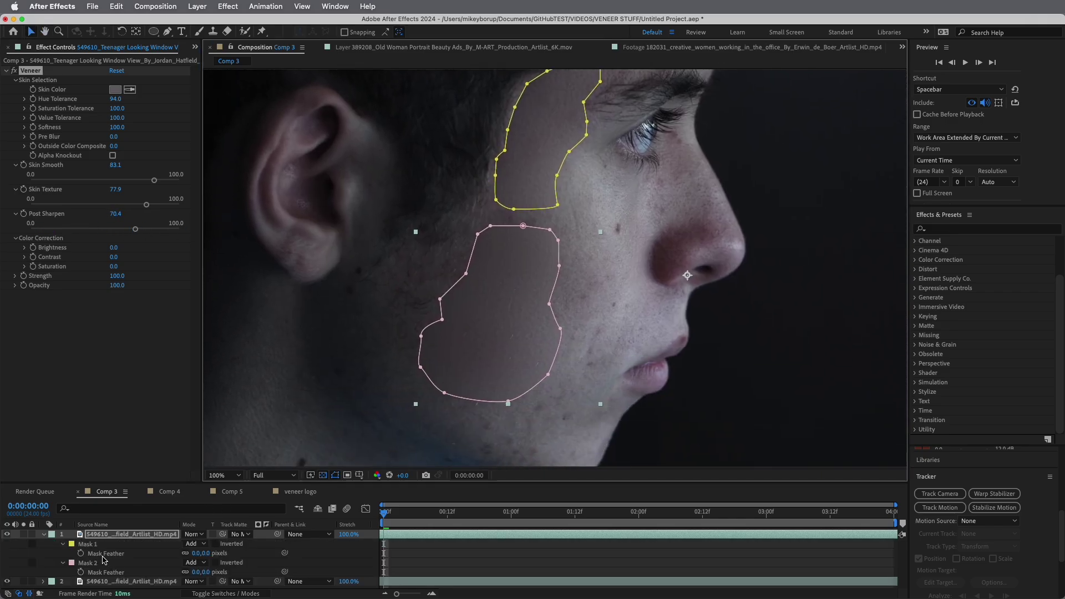
pyautogui.click(104, 561)
pyautogui.click(101, 573)
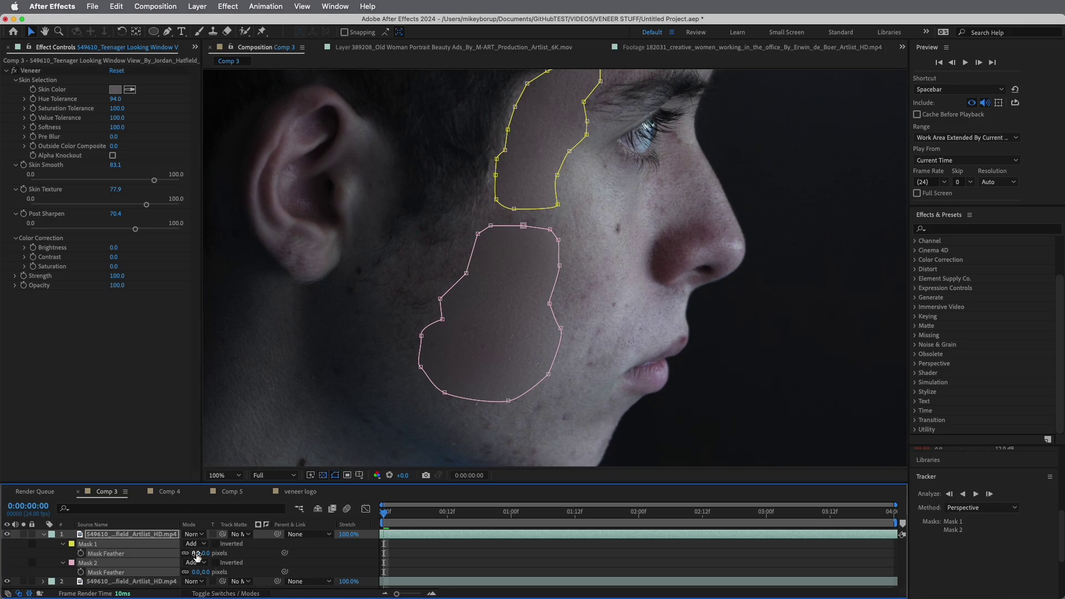
pyautogui.moveTo(196, 554); pyautogui.dragTo(161, 553)
pyautogui.click(416, 548)
pyautogui.press('space')
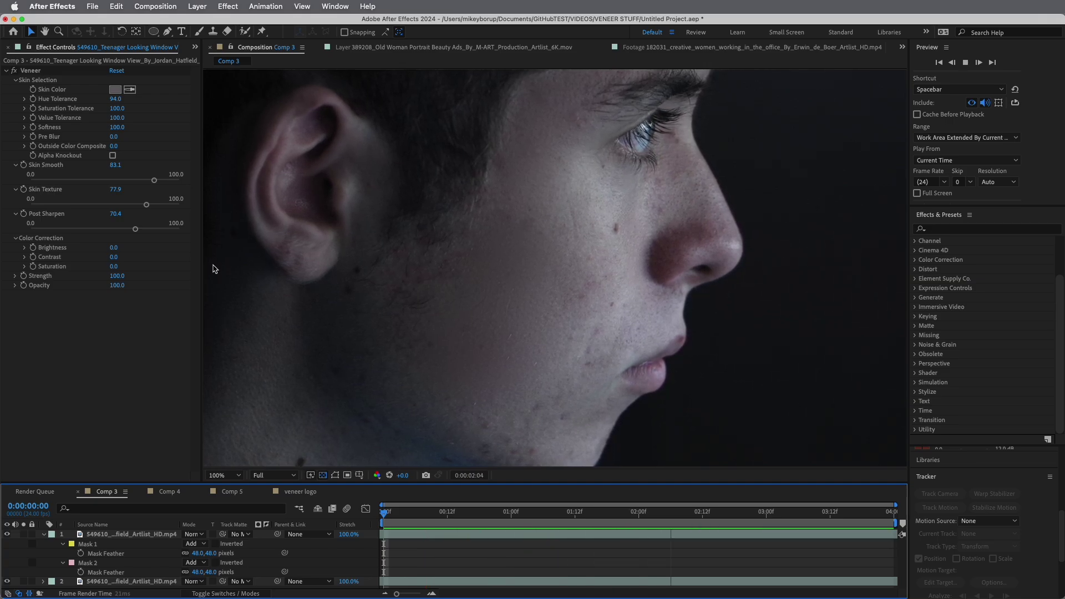
pyautogui.press('space')
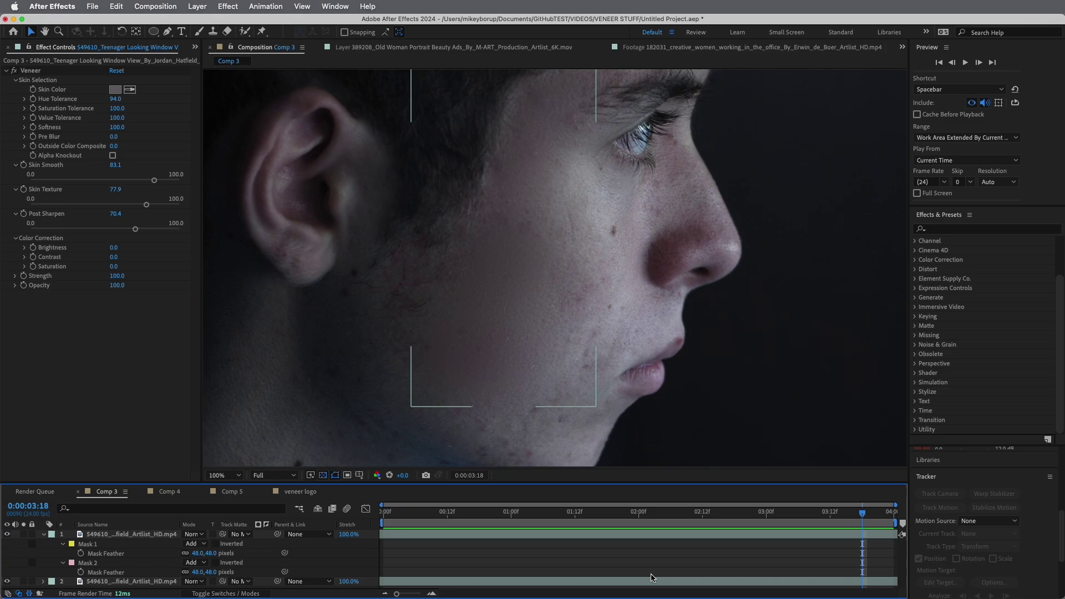
pyautogui.press('Home')
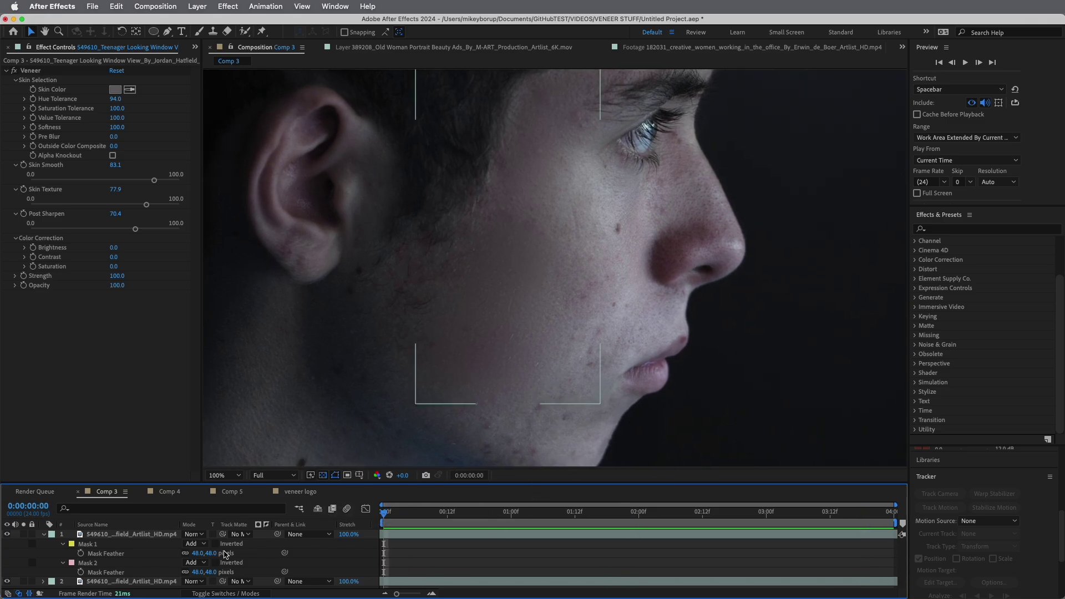
# Increase Mask 2's feather alone to 82 pixels and pan to check the face.
pyautogui.click(88, 564)
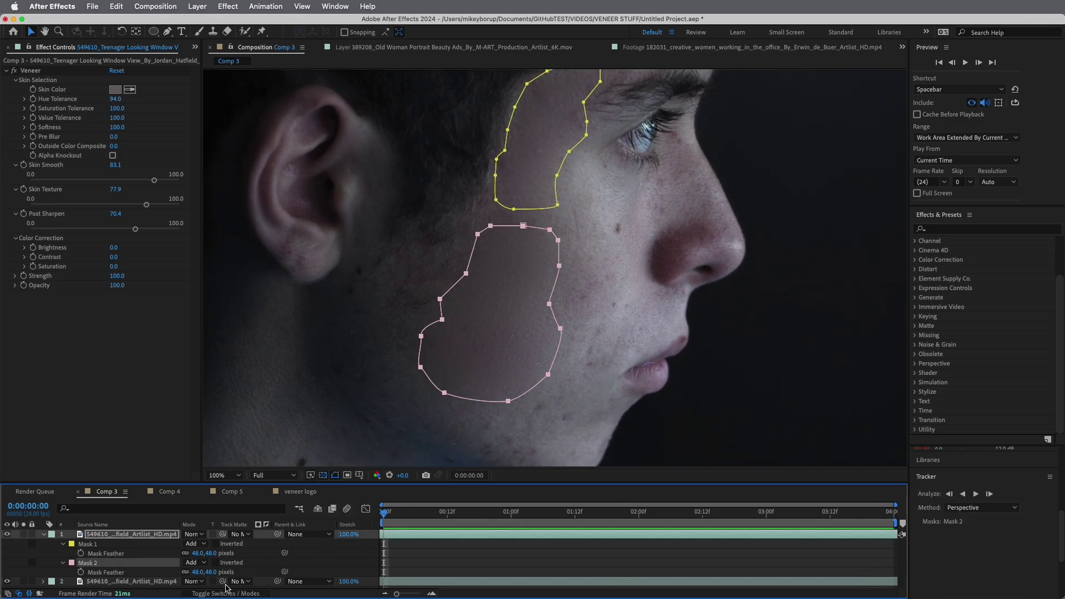
pyautogui.moveTo(194, 574); pyautogui.dragTo(216, 572)
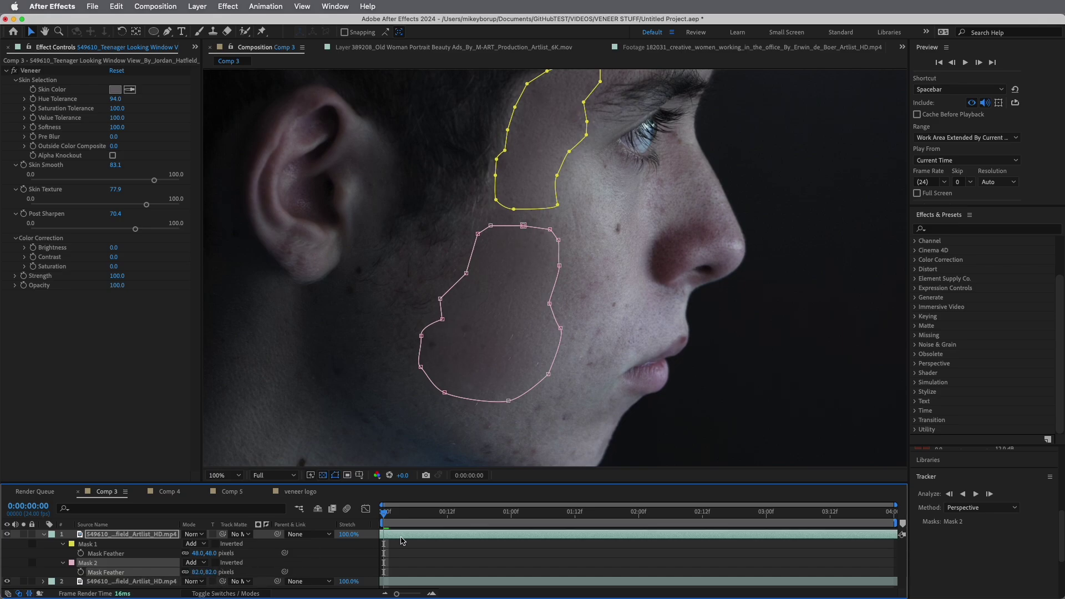
pyautogui.click(515, 568)
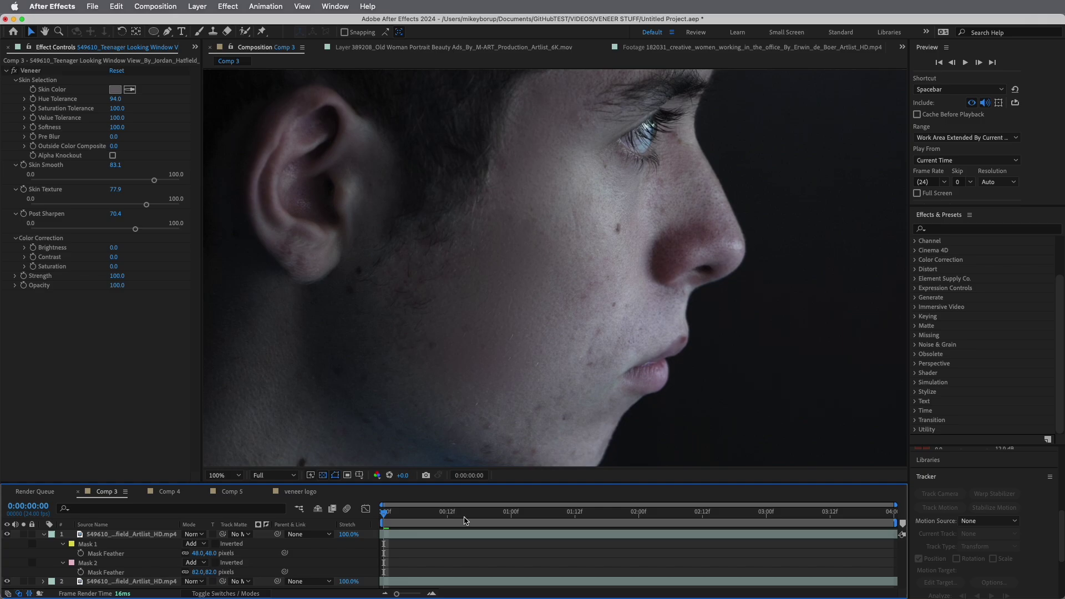
pyautogui.press('h')
pyautogui.moveTo(528, 247); pyautogui.dragTo(542, 311)
pyautogui.press('v')
pyautogui.press('.')
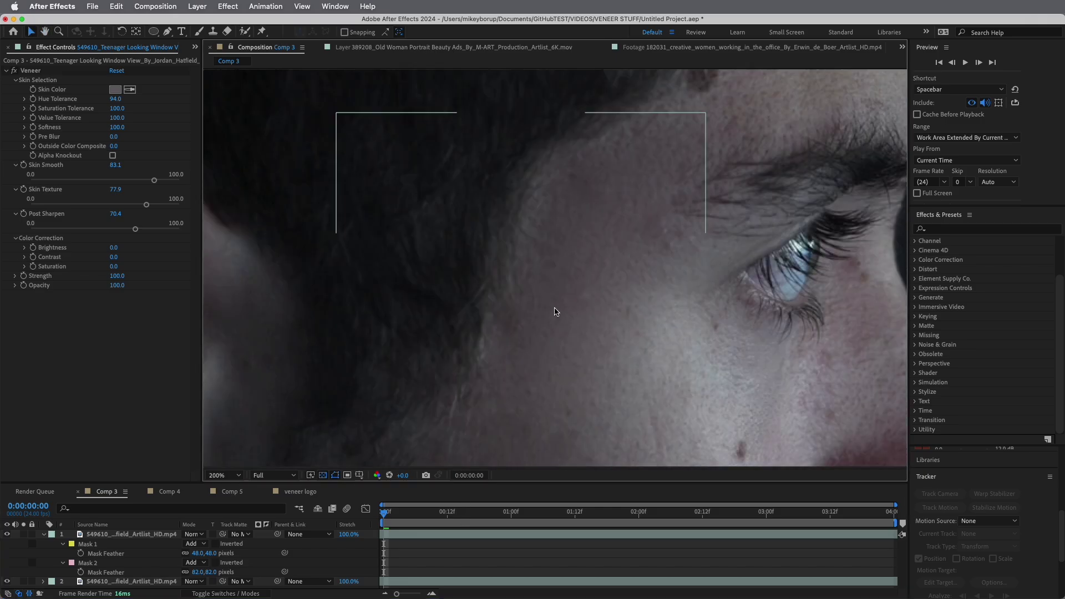
pyautogui.hscroll(2, 557, 312)
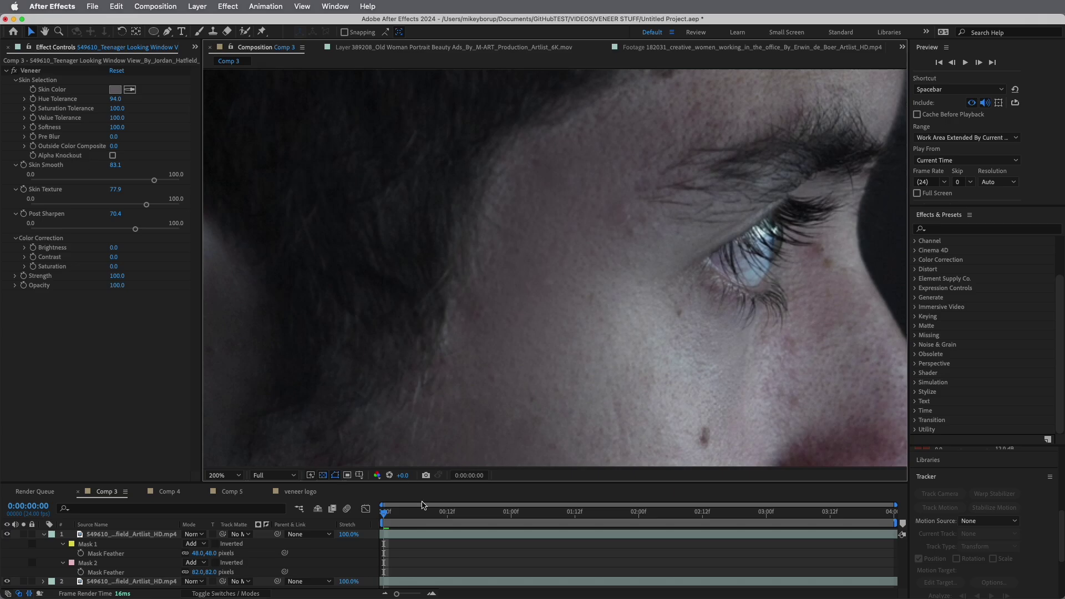
pyautogui.click(413, 534)
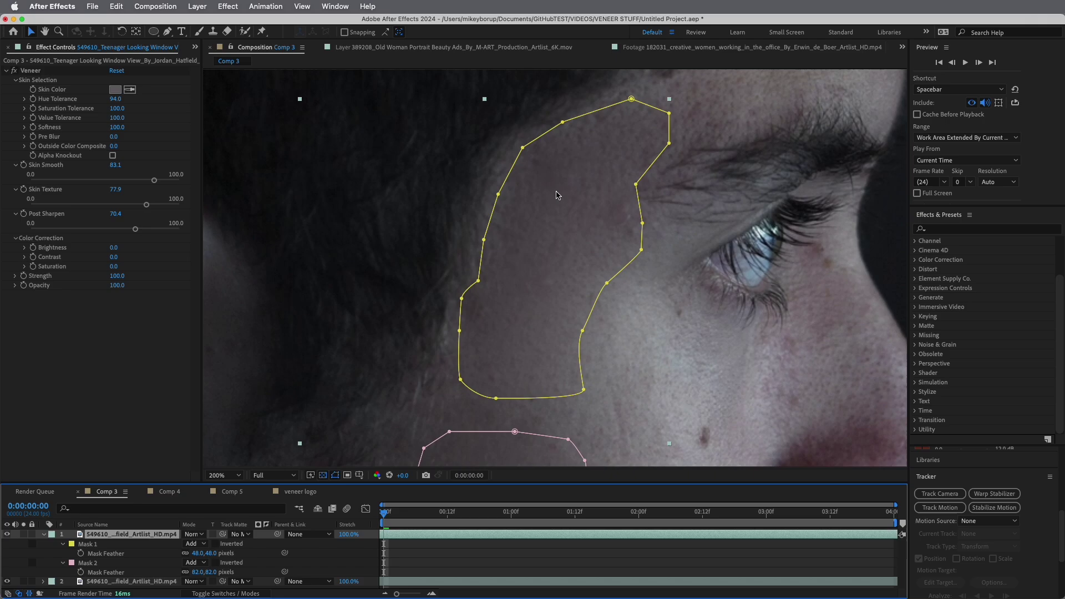
pyautogui.press(',')
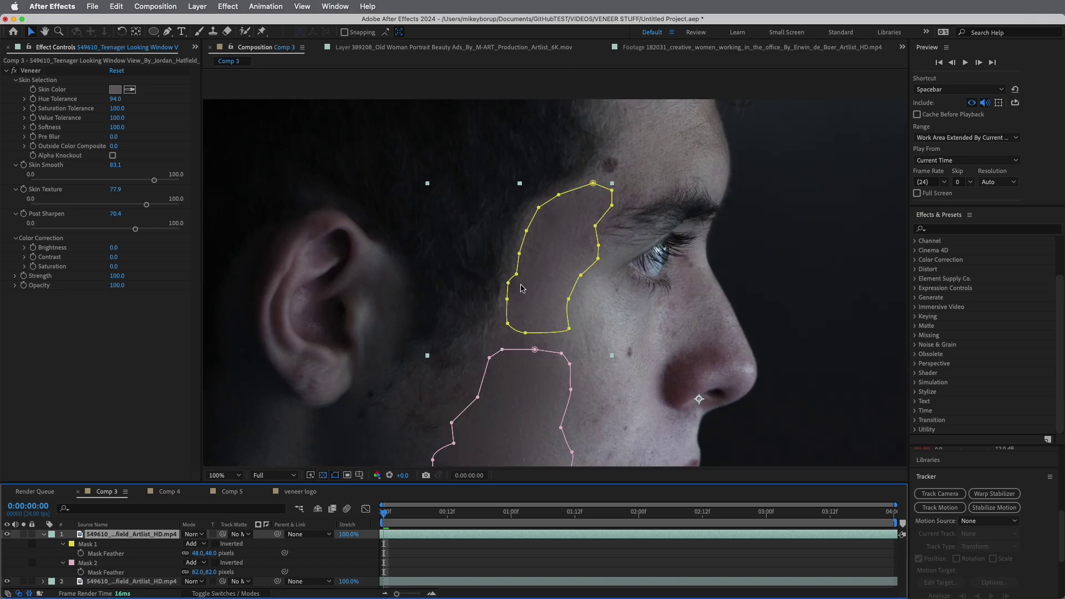
pyautogui.press('.')
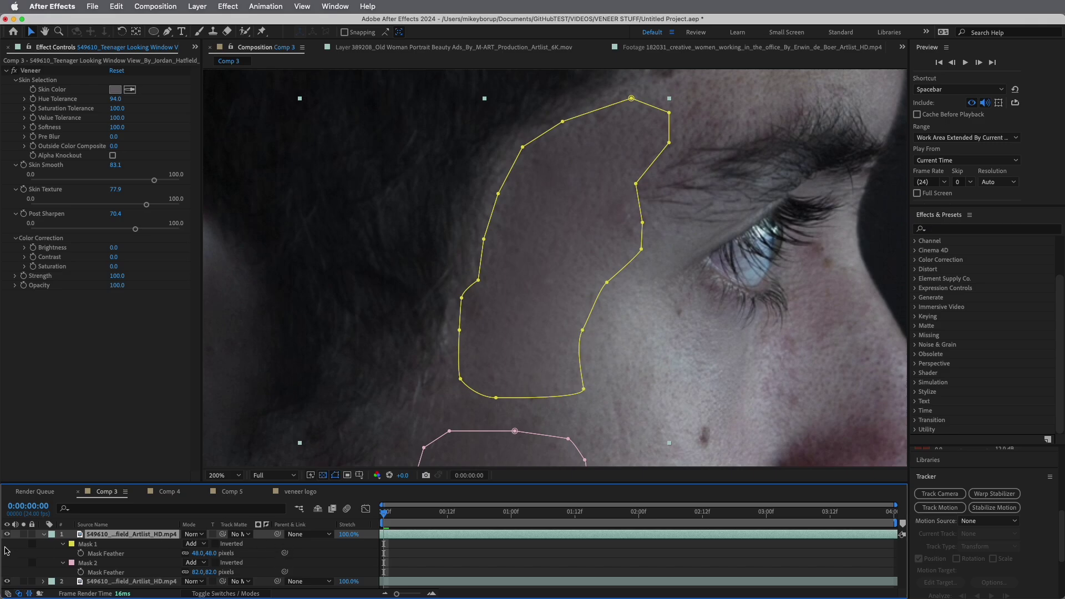
pyautogui.click(23, 535)
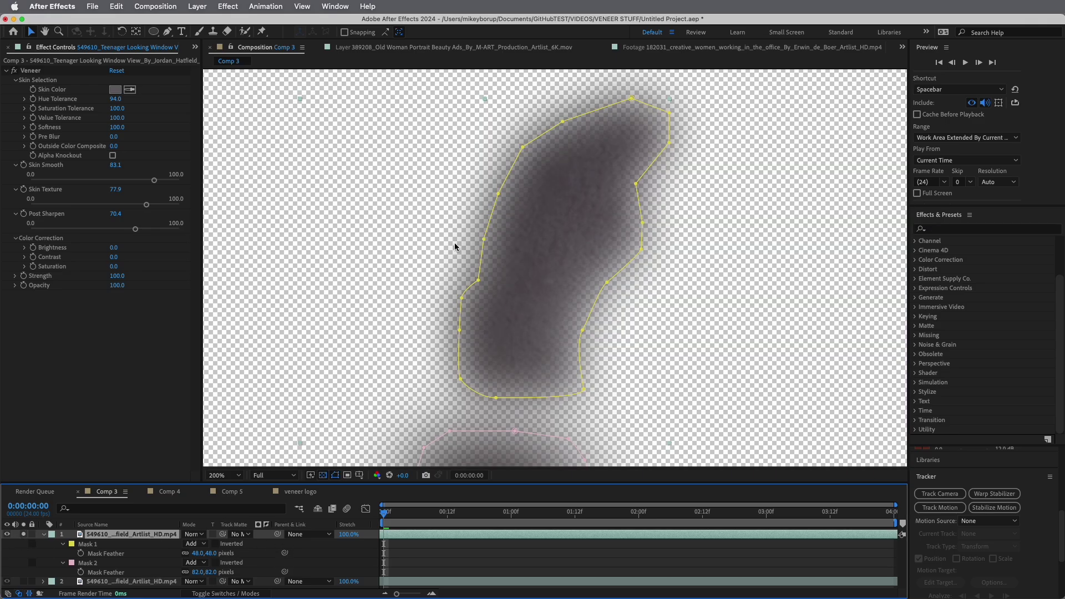
pyautogui.click(22, 535)
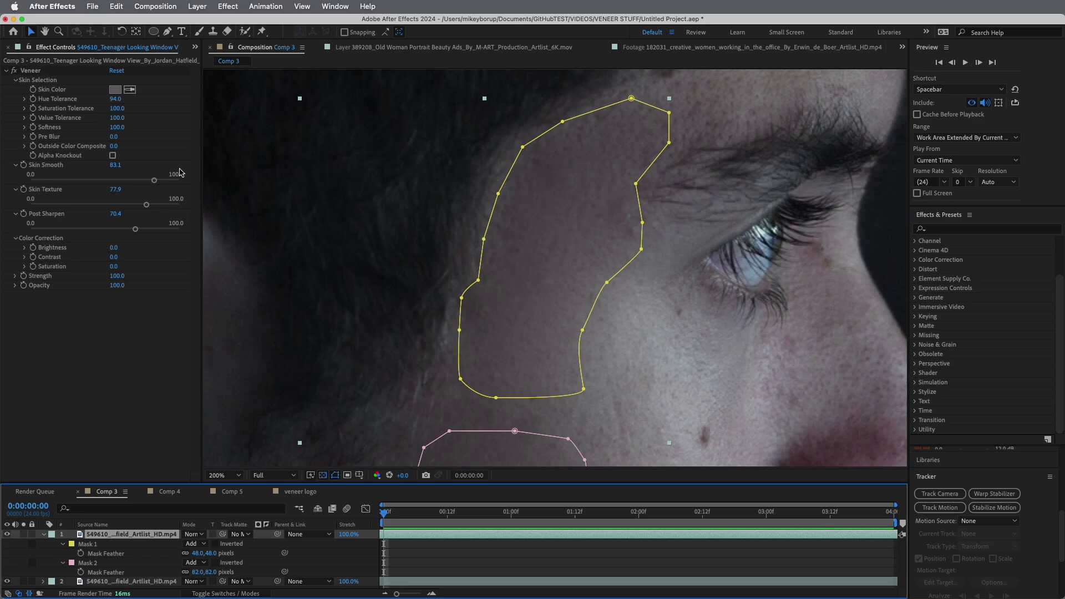
# Test Outside Color Composite using a magenta Skin Color, then bring the value back down.
pyautogui.click(24, 147)
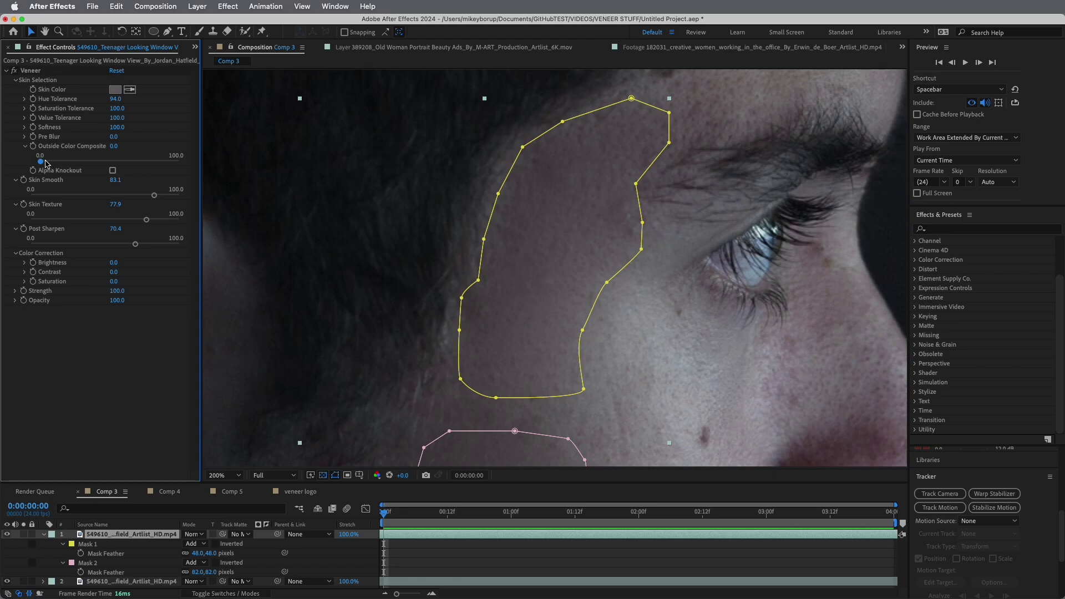
pyautogui.moveTo(40, 162); pyautogui.dragTo(3, 176)
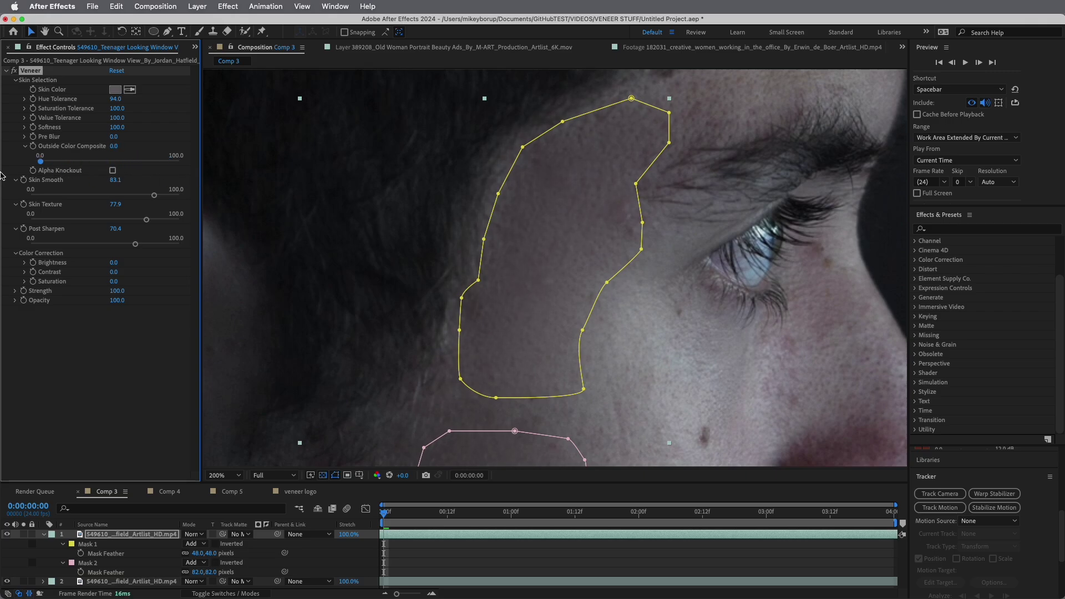
pyautogui.click(114, 90)
pyautogui.moveTo(696, 437); pyautogui.dragTo(782, 370)
pyautogui.click(879, 373)
pyautogui.moveTo(43, 165)
pyautogui.mouseDown()
pyautogui.moveTo(183, 166)
pyautogui.moveTo(4, 170)
pyautogui.moveTo(185, 178)
pyautogui.moveTo(39, 178)
pyautogui.mouseUp()
pyautogui.moveTo(163, 179); pyautogui.dragTo(2, 177)
pyautogui.moveTo(41, 162); pyautogui.dragTo(110, 165)
# Enter 50 as Veneer's Outside Color Composite value.
pyautogui.click(114, 146)
pyautogui.write('50')
pyautogui.press('Return')
pyautogui.scroll(-4, 565, 328)
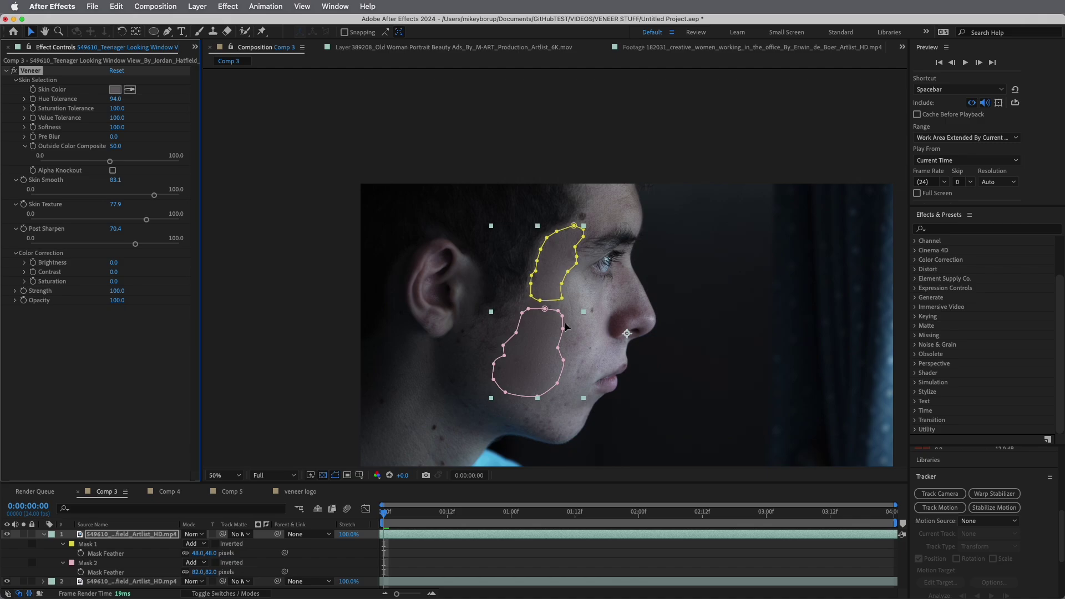
pyautogui.scroll(2, 566, 327)
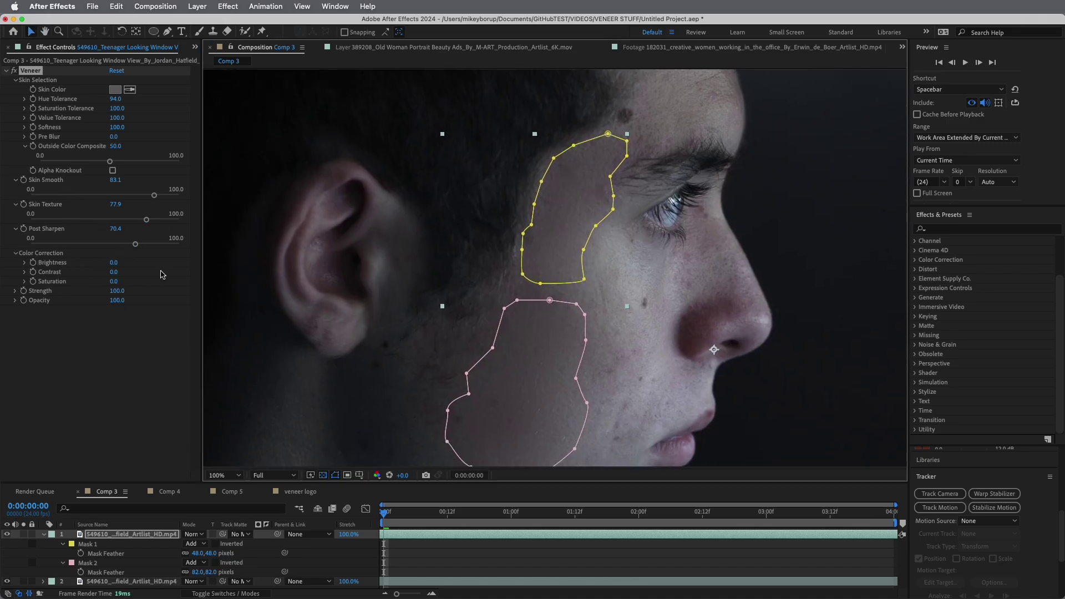
# Test Veneer's Strength and Opacity sliders, undoing the boost so both stay at 100.
pyautogui.click(80, 320)
pyautogui.scroll(3, 488, 327)
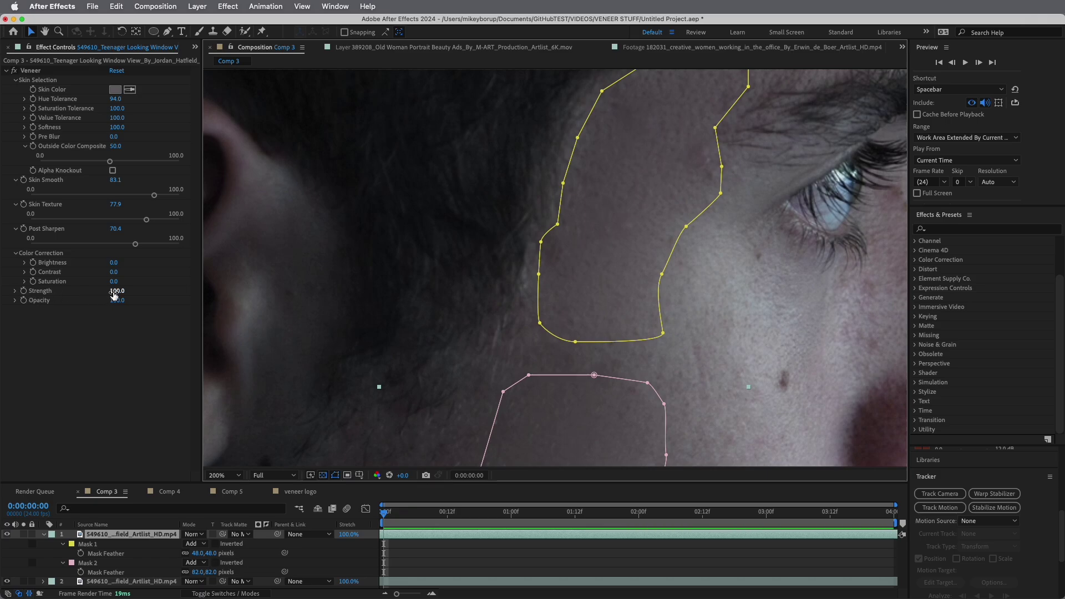
pyautogui.moveTo(117, 291); pyautogui.dragTo(273, 290)
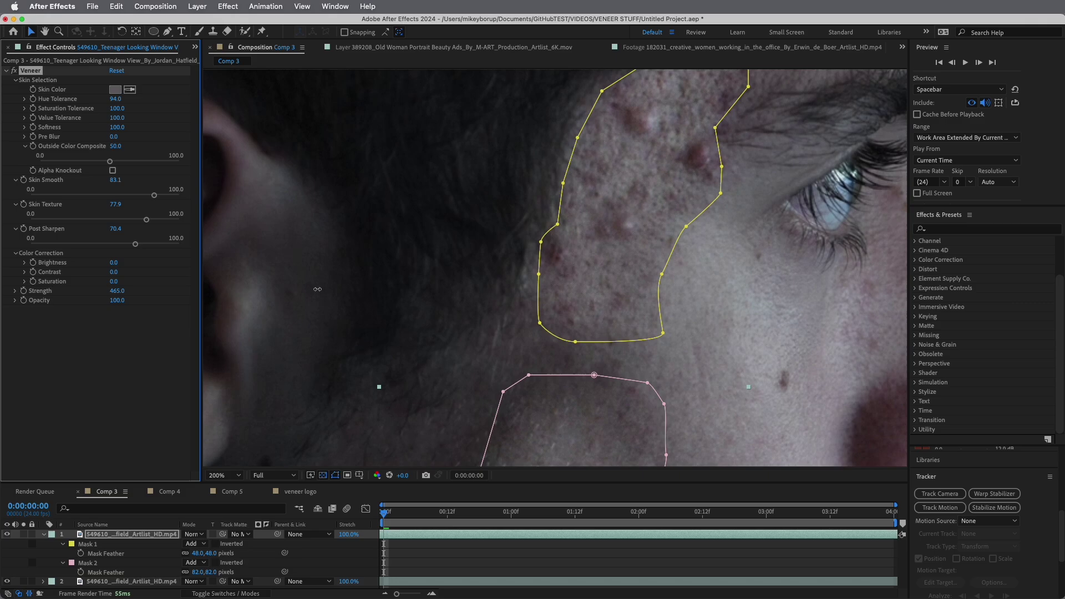
pyautogui.press('super+z')
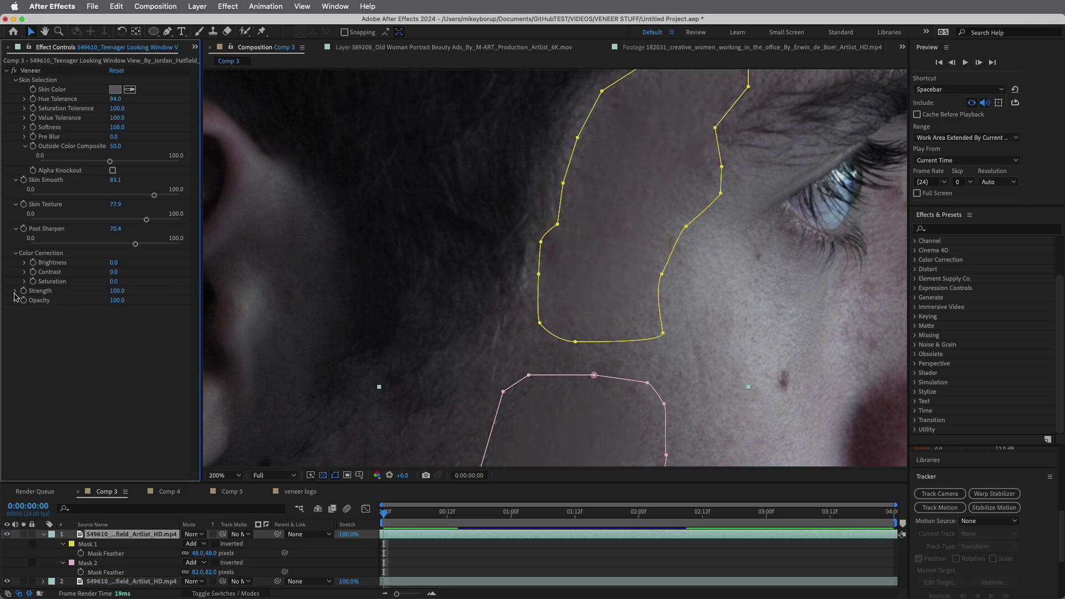
pyautogui.click(15, 292)
pyautogui.moveTo(174, 308); pyautogui.dragTo(273, 304)
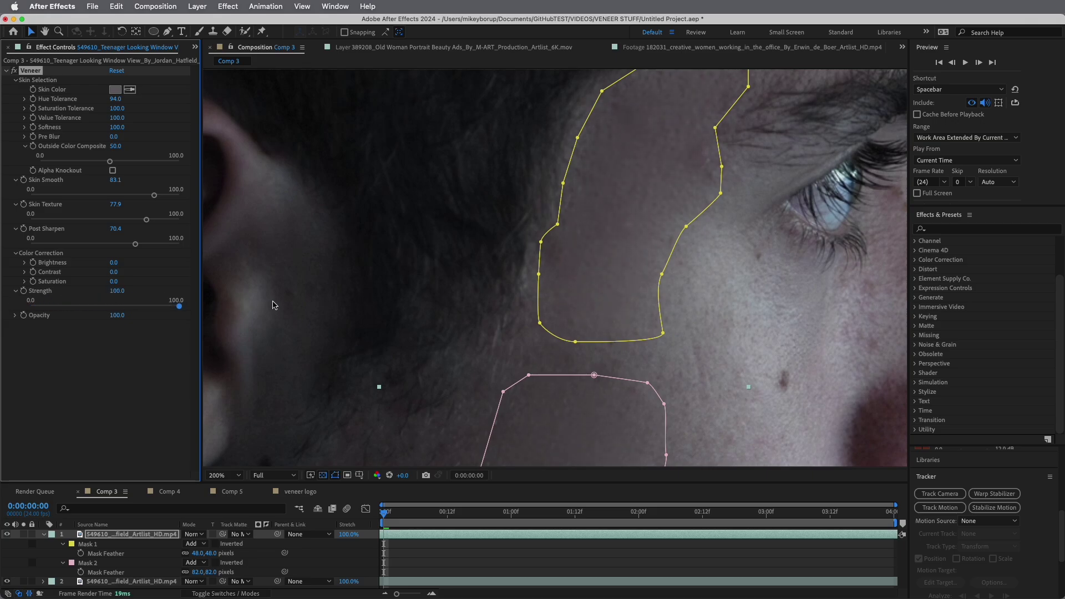
pyautogui.click(15, 316)
pyautogui.moveTo(180, 332); pyautogui.dragTo(239, 337)
# Hide the mask outlines and play Comp 3 from frame 0, then return to the first frame.
pyautogui.press(',')
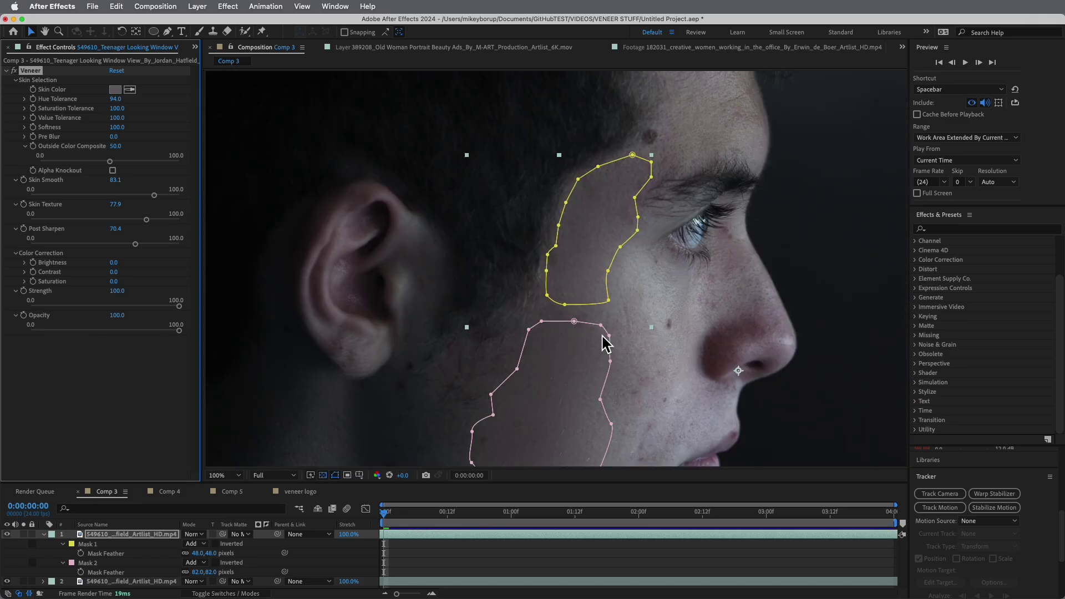
pyautogui.press('space')
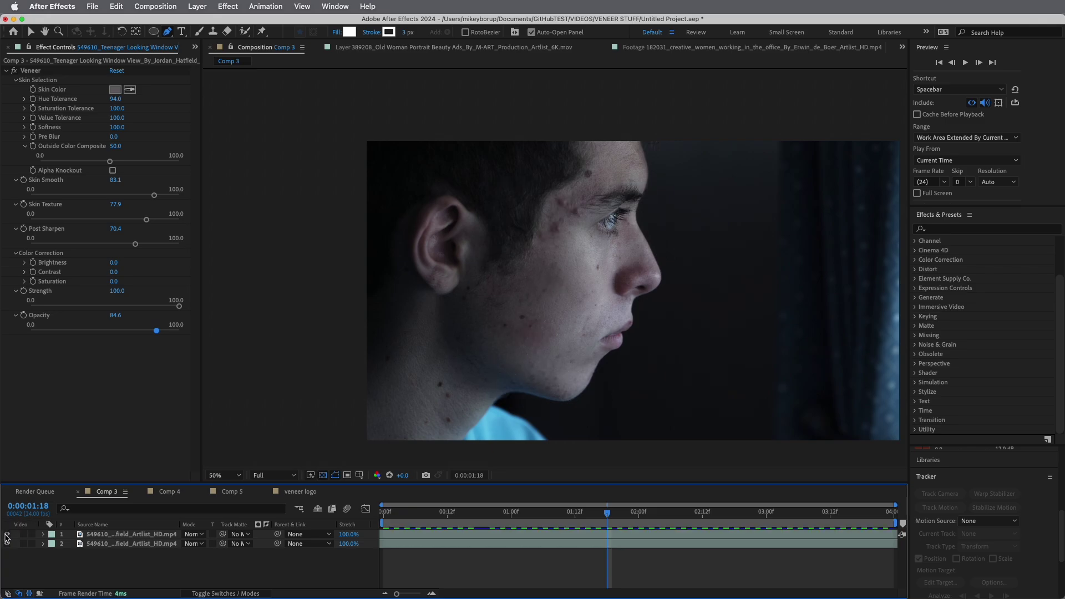
pyautogui.click(7, 535)
pyautogui.press('Home')
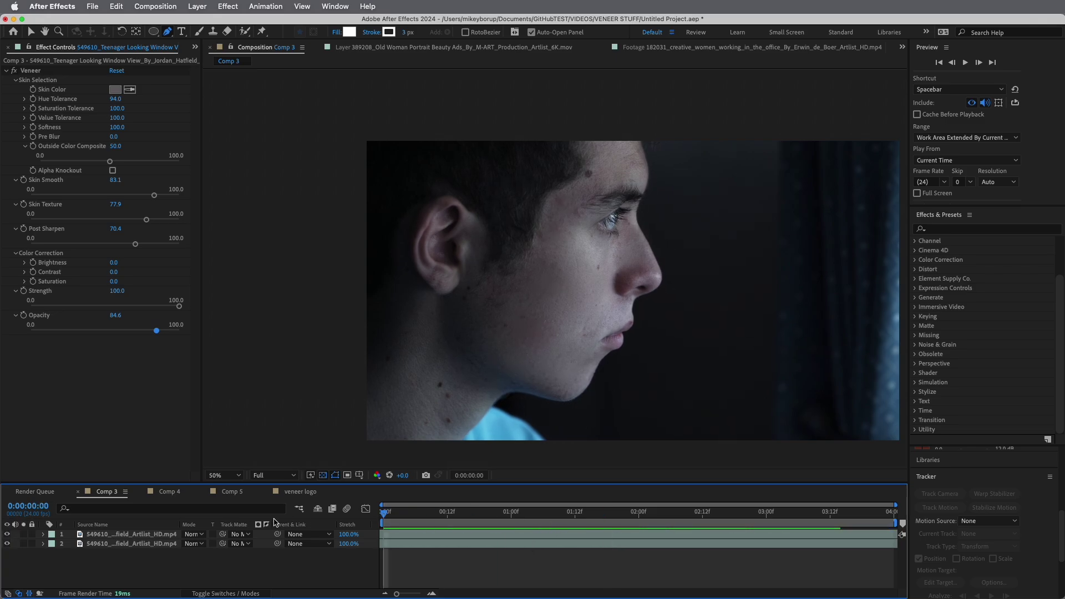
pyautogui.press('space')
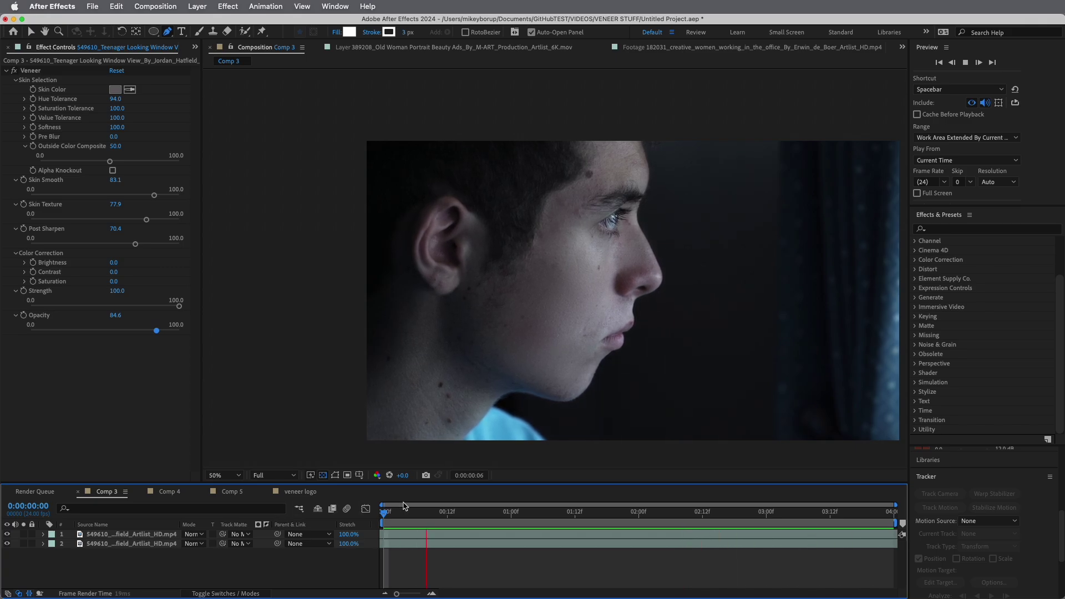
pyautogui.press('space')
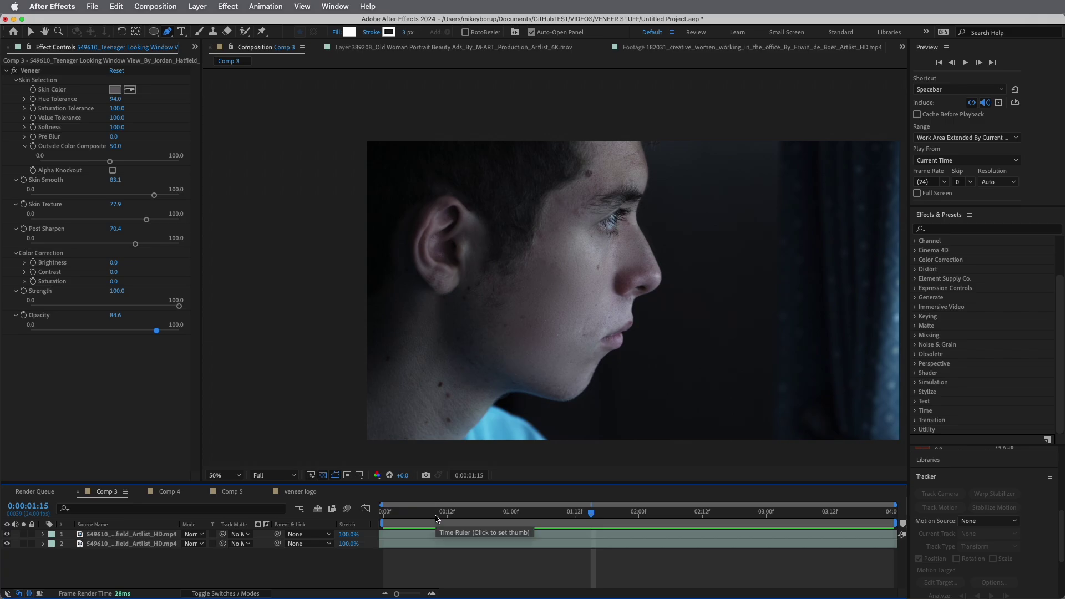
pyautogui.press('Home')
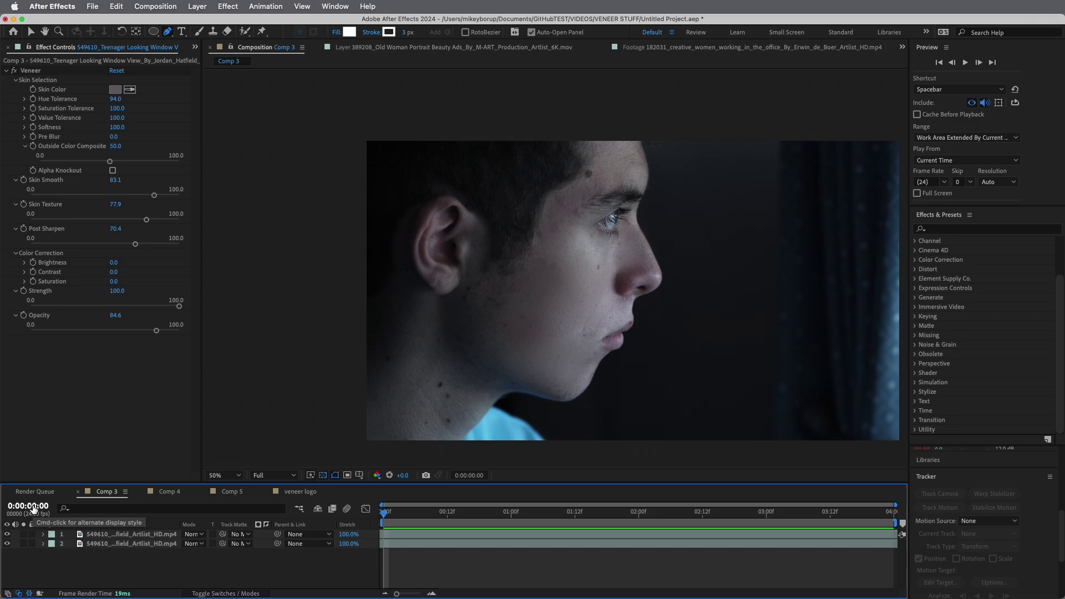
# Switch to Comp 4 and preview it from frame 0.
pyautogui.click(170, 492)
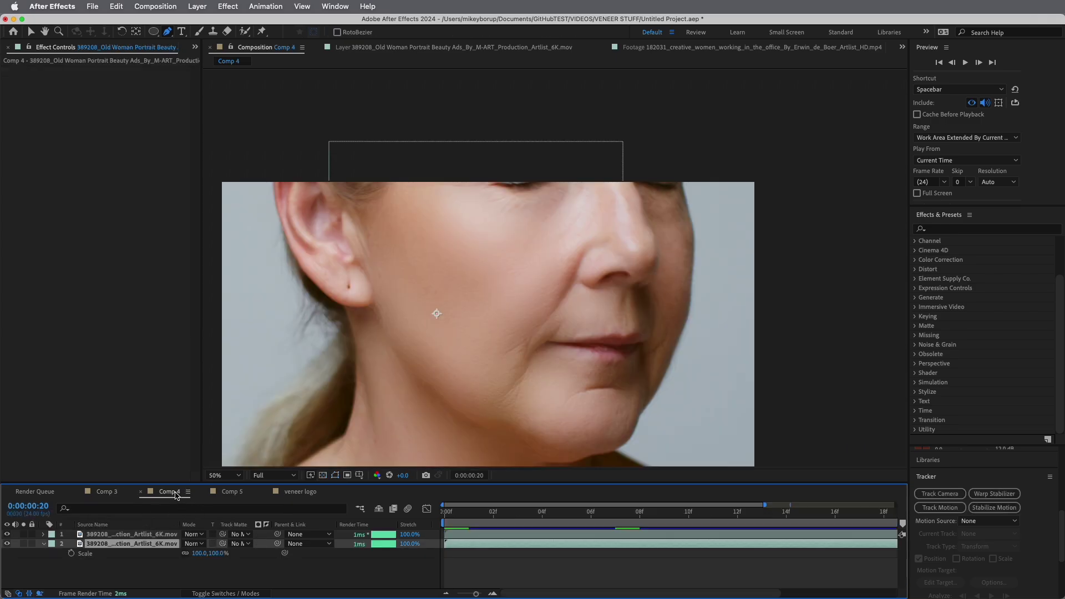
pyautogui.moveTo(486, 520); pyautogui.dragTo(429, 524)
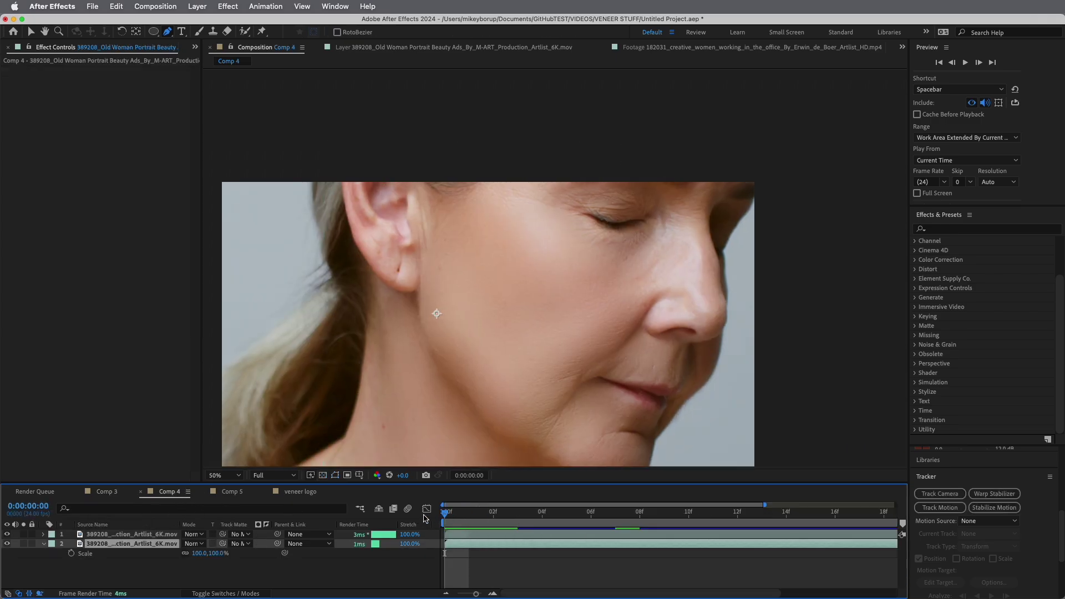
pyautogui.press('space')
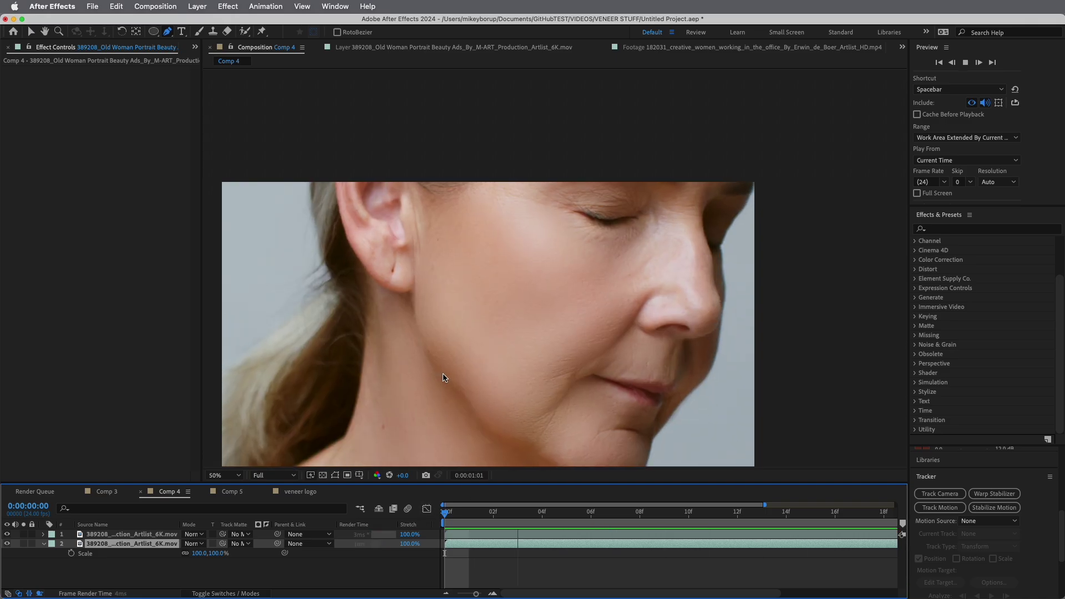
pyautogui.press('space')
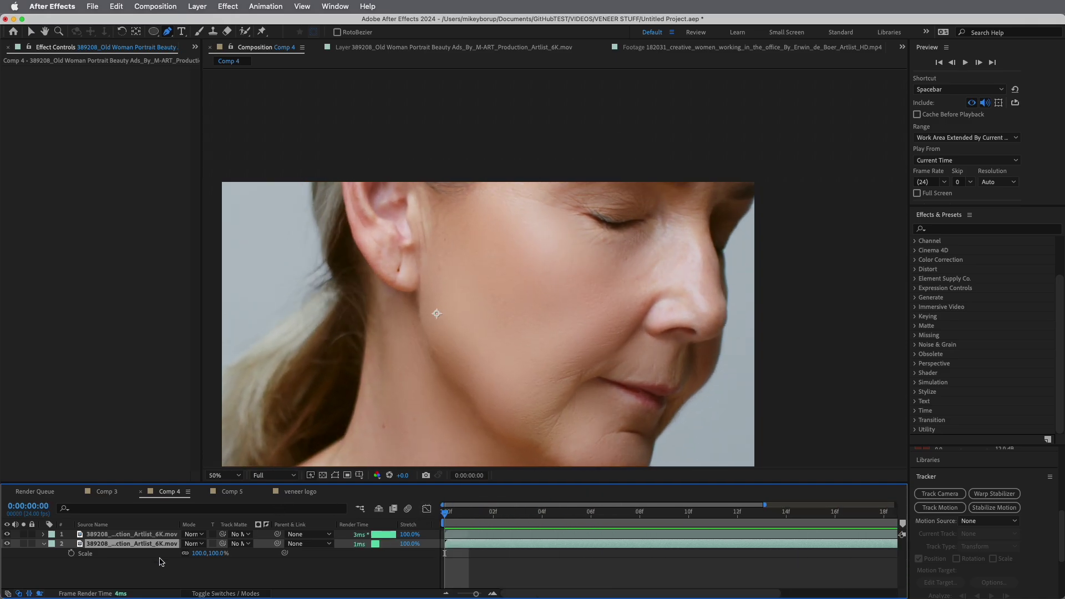
# Select layer 1 and toggle its visibility to compare the retouch with the original.
pyautogui.click(143, 568)
pyautogui.click(122, 535)
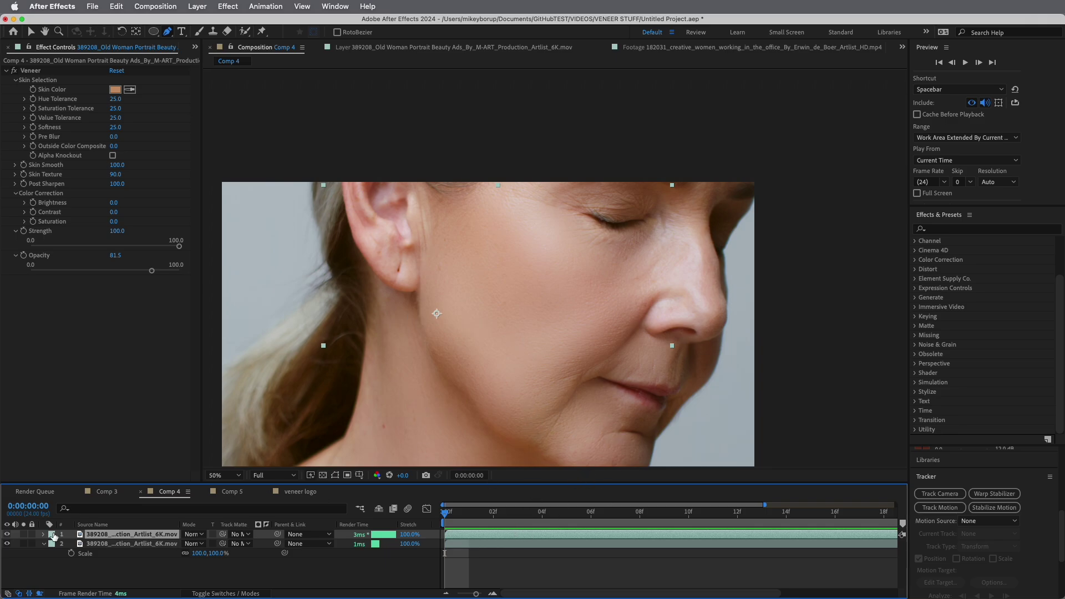
pyautogui.click(7, 535)
pyautogui.click(7, 535)
pyautogui.click(7, 535)
pyautogui.click(8, 535)
pyautogui.click(7, 535)
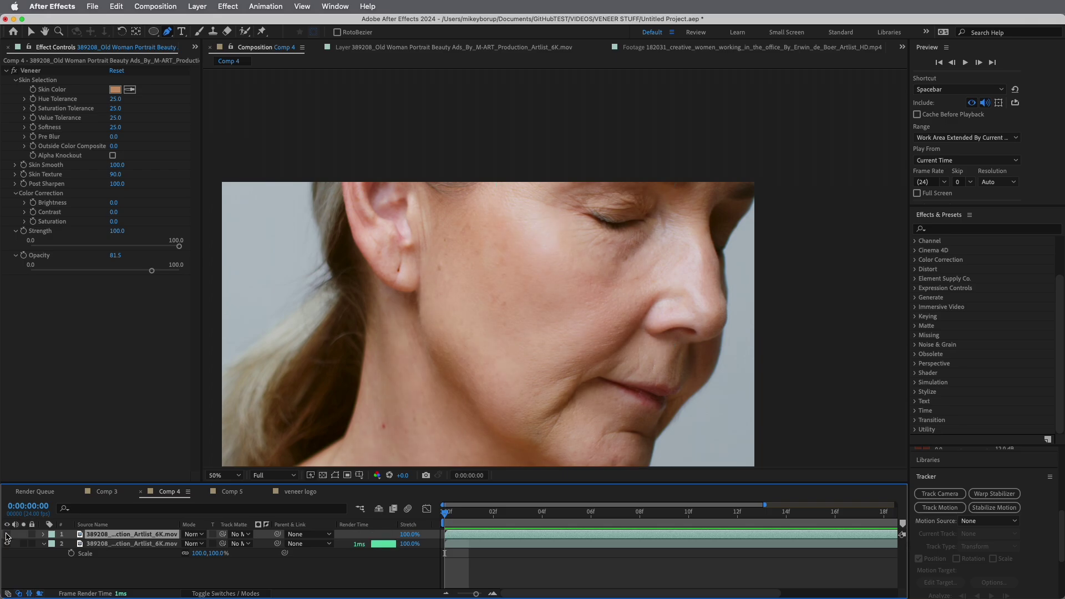
pyautogui.click(8, 535)
# Zoom onto the cheek skin and set Veneer Opacity to 44.9, then fit the frame.
pyautogui.scroll(4, 475, 411)
pyautogui.moveTo(476, 411); pyautogui.dragTo(582, 333)
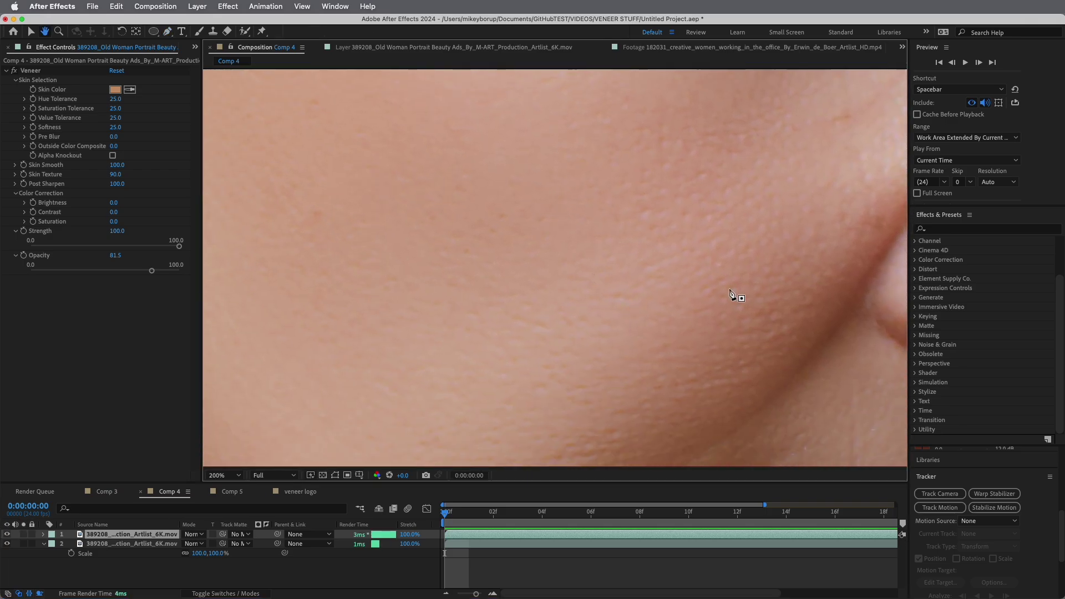
pyautogui.press('g')
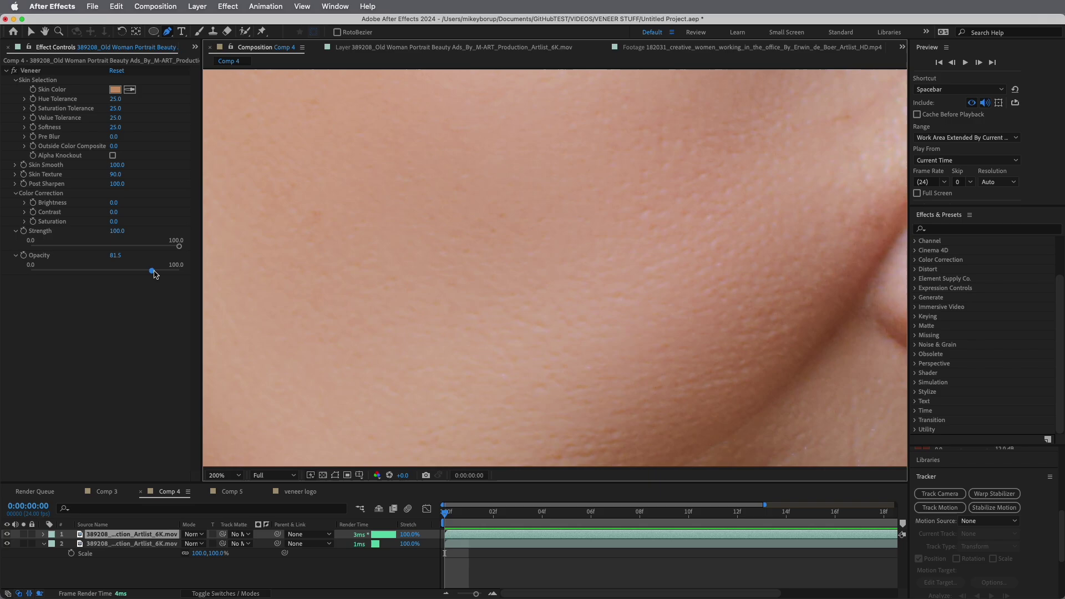
pyautogui.moveTo(151, 270); pyautogui.dragTo(184, 271)
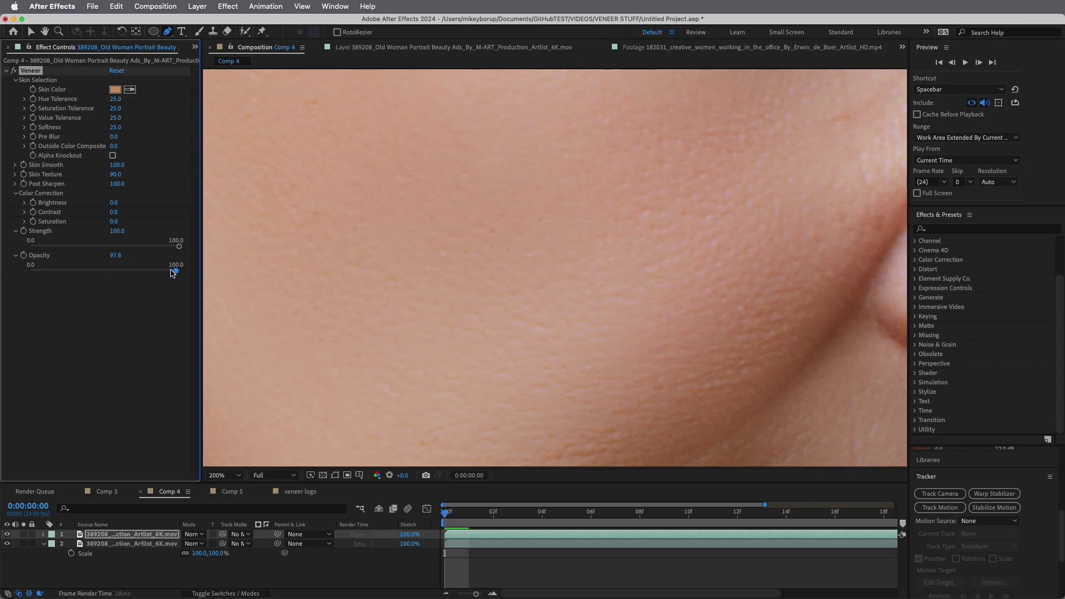
pyautogui.moveTo(179, 271); pyautogui.dragTo(99, 272)
pyautogui.hotkey('shift', '/')
# Fit Comp 5 in the viewer and preview the portrait clip over its full duration.
pyautogui.click(230, 492)
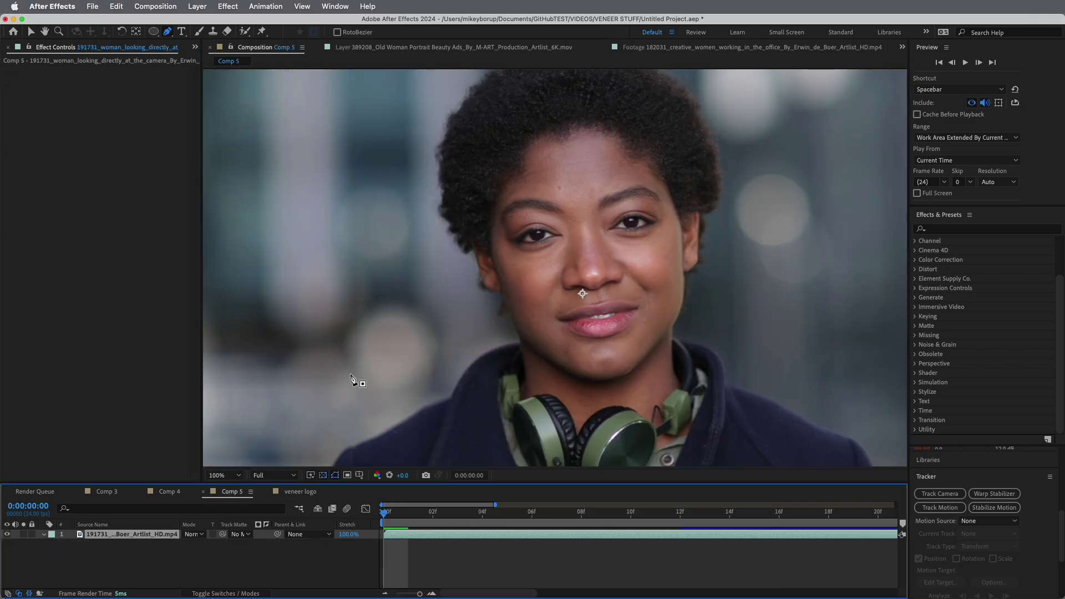
pyautogui.press(',')
pyautogui.press(',')
pyautogui.press(',')
pyautogui.hotkey('shift', '/')
pyautogui.press('space')
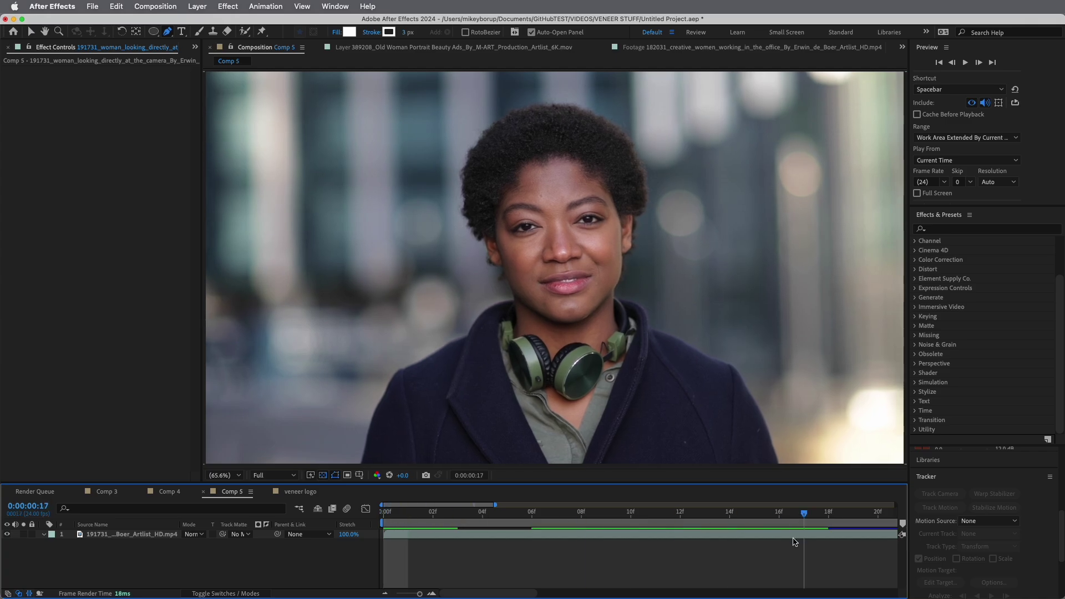
pyautogui.press('space')
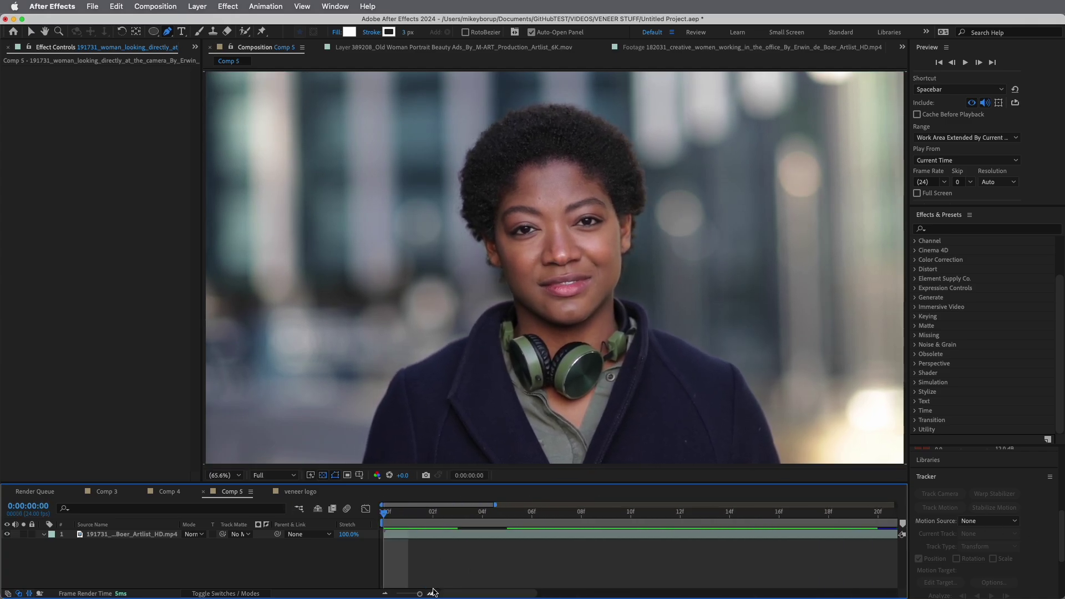
pyautogui.moveTo(420, 595); pyautogui.dragTo(365, 594)
pyautogui.press('space')
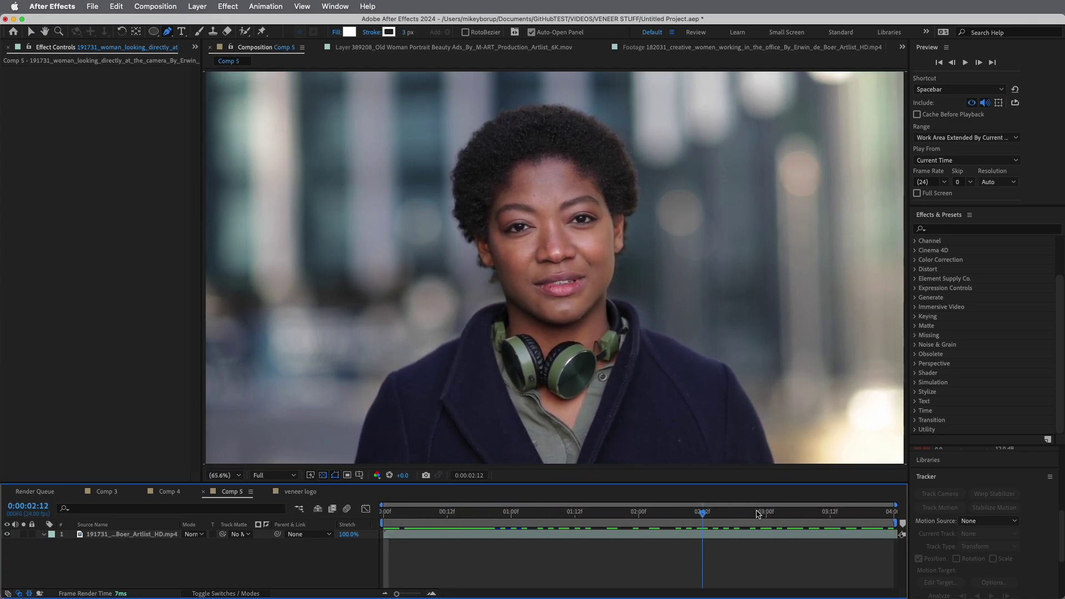
pyautogui.press('space')
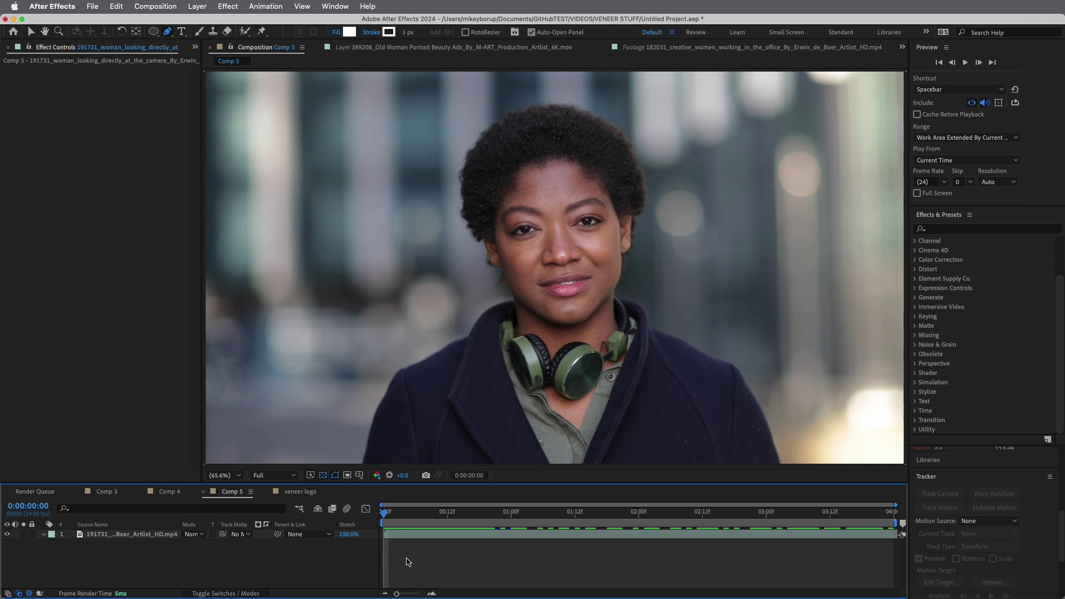
# Frame the face at 100% and move the playhead to 0:00:01:01.
pyautogui.press('/')
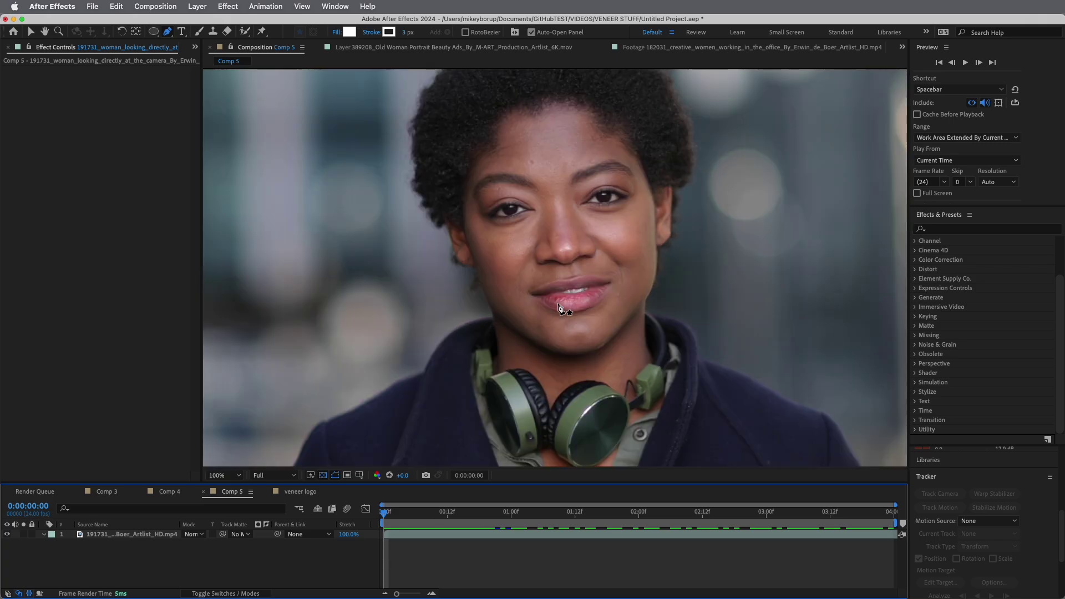
pyautogui.press('h')
pyautogui.moveTo(559, 307); pyautogui.dragTo(569, 341)
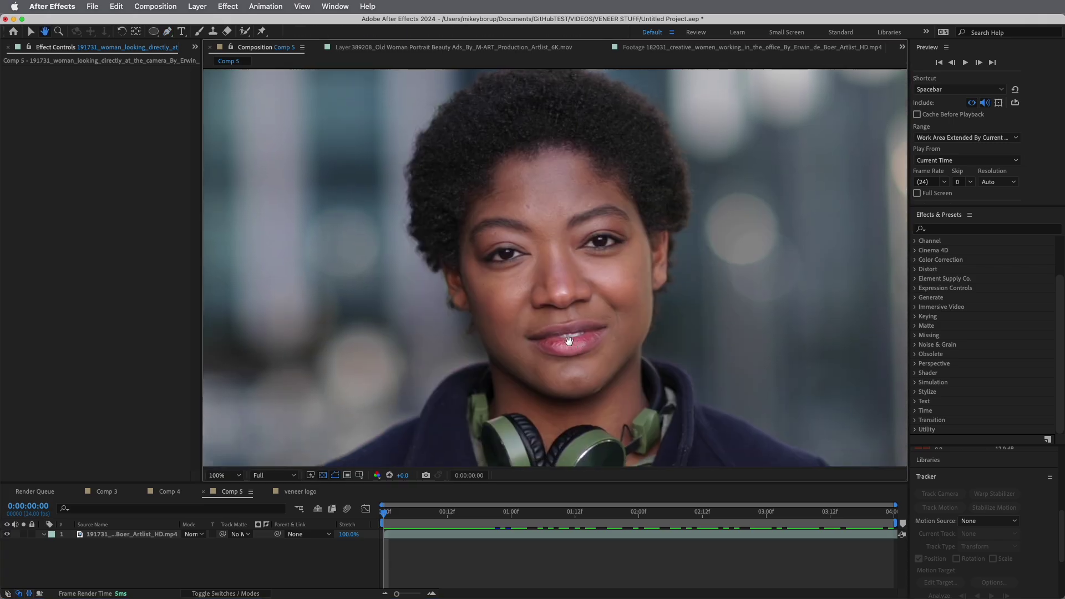
pyautogui.press('g')
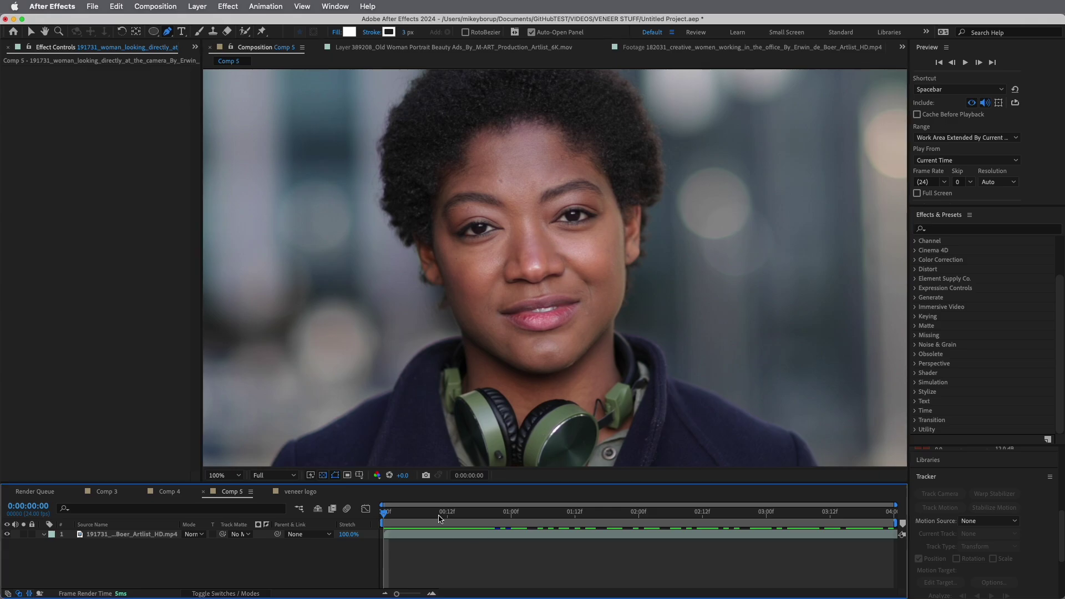
pyautogui.moveTo(441, 520); pyautogui.dragTo(384, 514)
# Select the footage layer and duplicate it with Cmd+D.
pyautogui.click(419, 535)
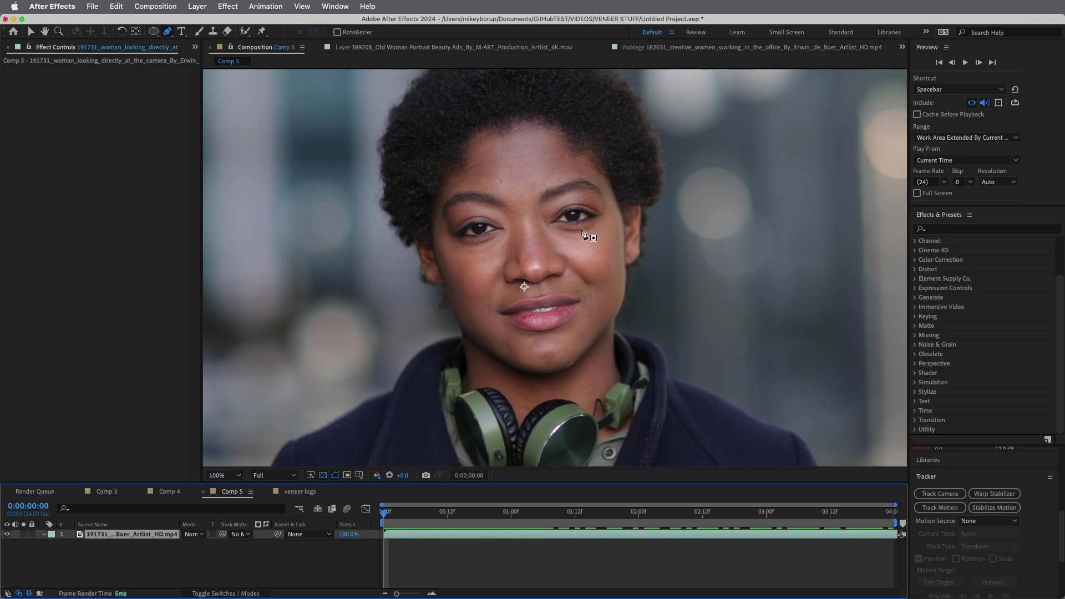
pyautogui.press('h')
pyautogui.press('.')
pyautogui.moveTo(543, 233); pyautogui.dragTo(582, 256)
pyautogui.press('g')
pyautogui.click(420, 536)
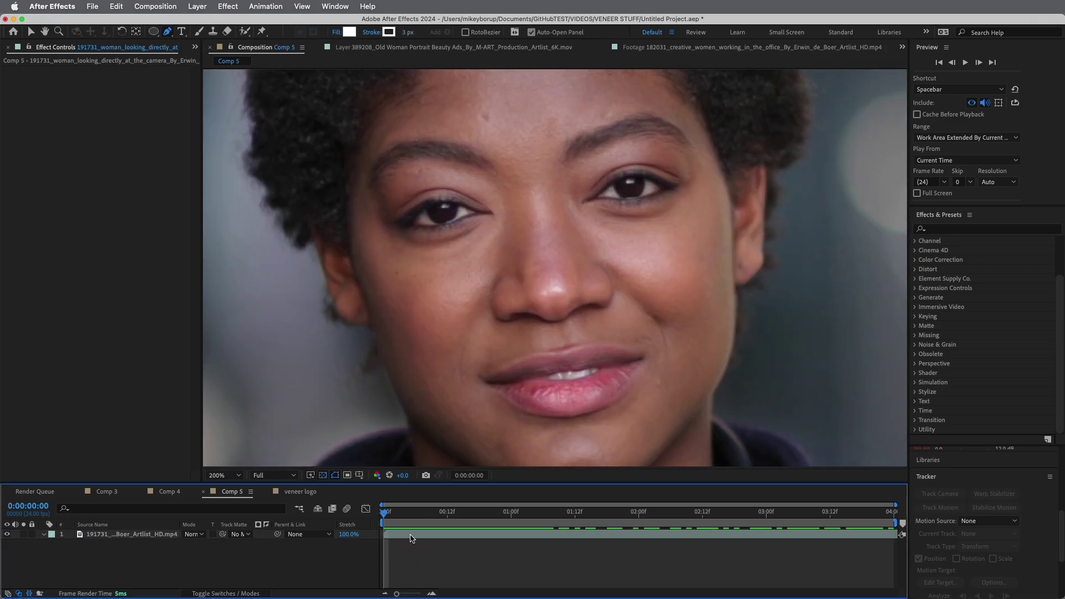
pyautogui.press(',')
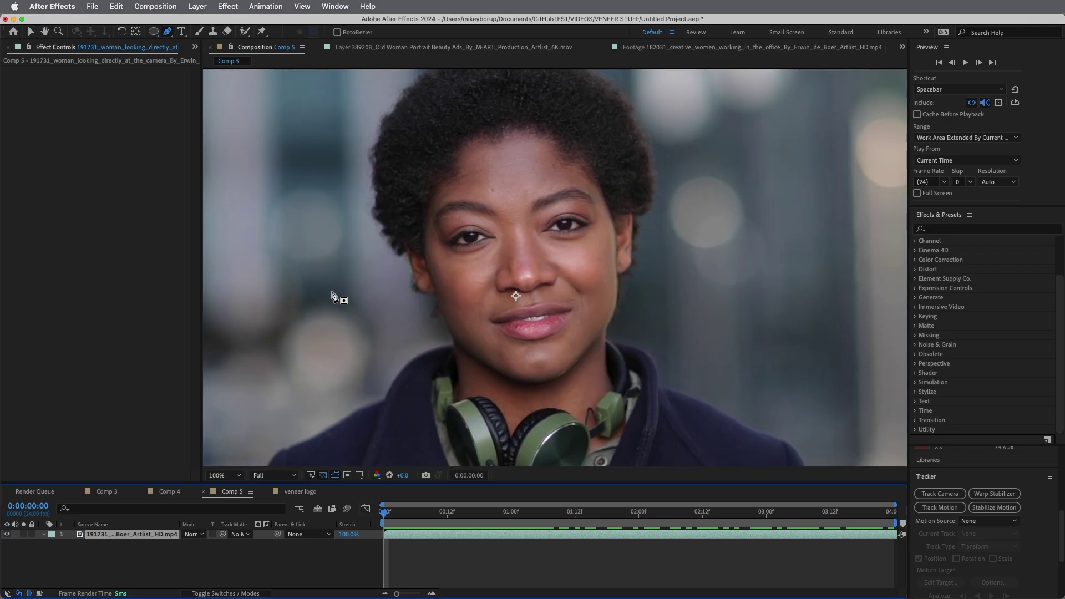
pyautogui.press('super+d')
# Apply the Veneer effect to the top footage layer and solo layer 1.
pyautogui.click(96, 554)
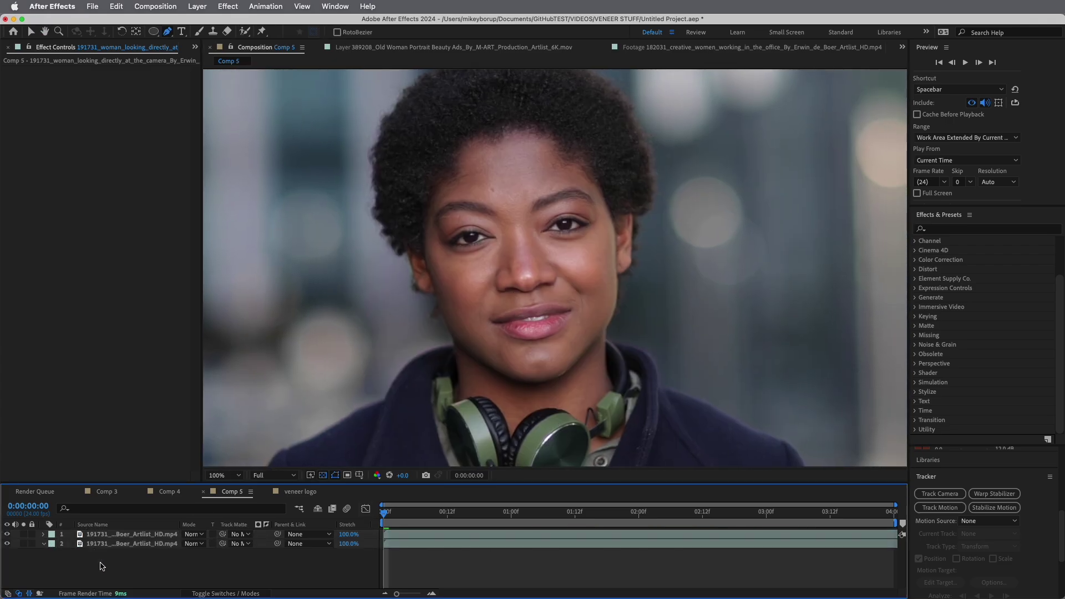
pyautogui.click(430, 536)
pyautogui.click(227, 6)
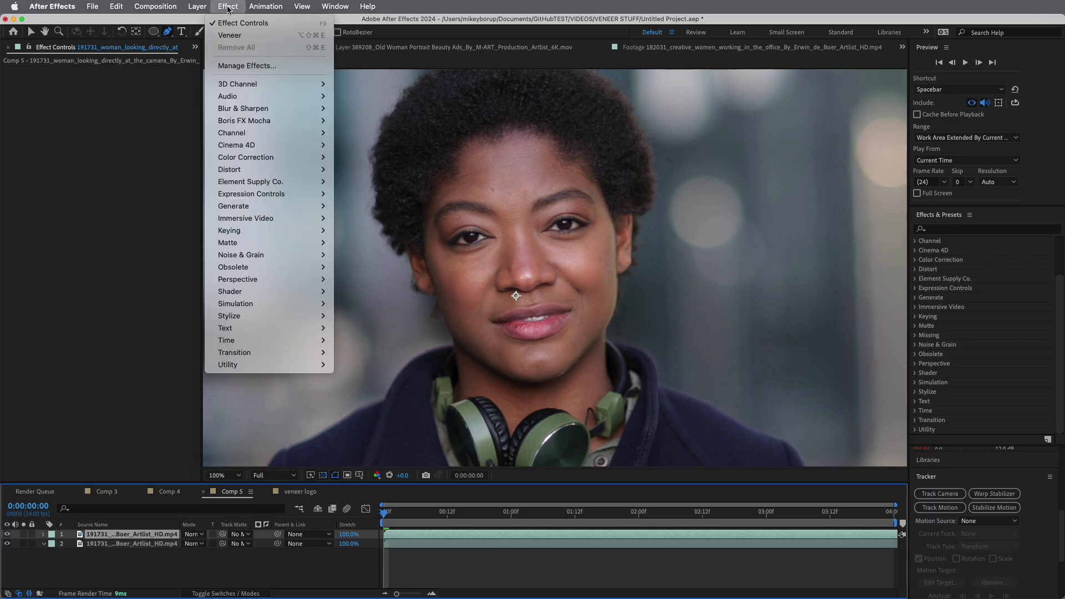
pyautogui.click(233, 34)
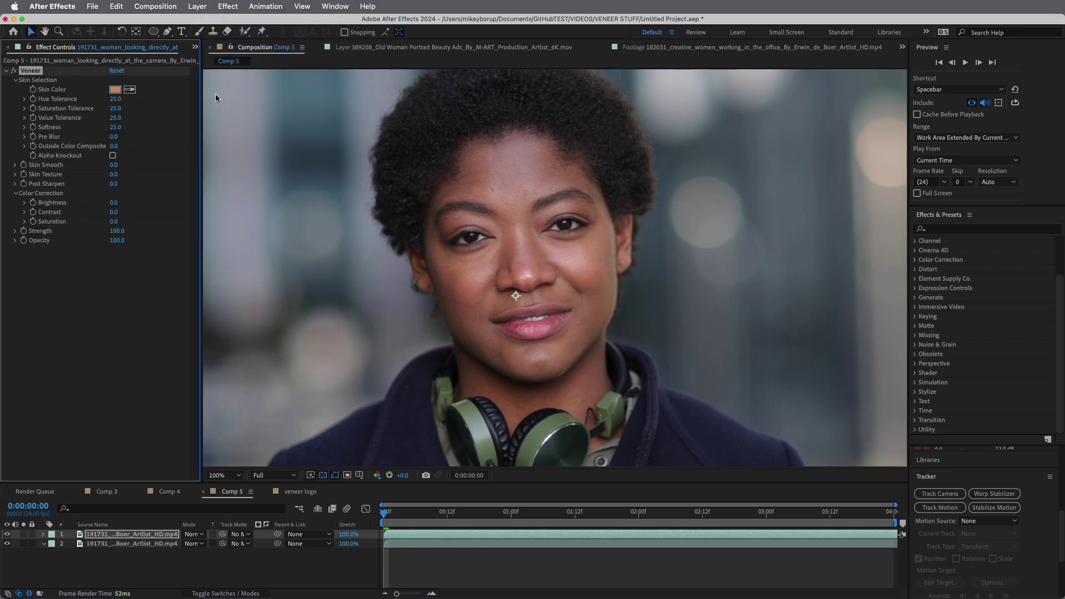
pyautogui.click(24, 534)
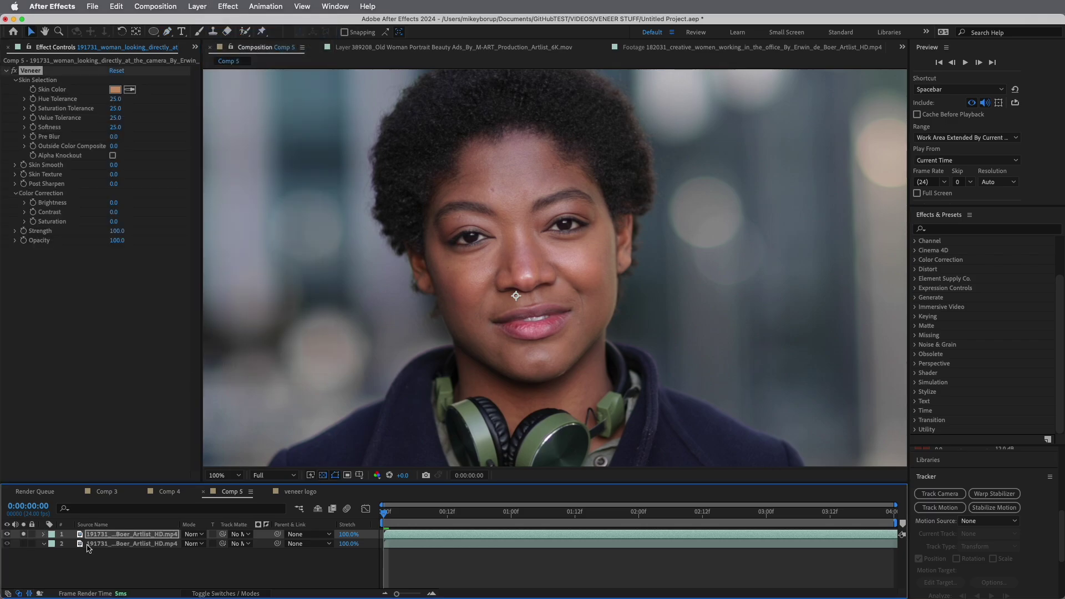
# Enable Alpha Knockout and set Hue, Saturation, Value Tolerance and Softness all to 0.
pyautogui.click(113, 157)
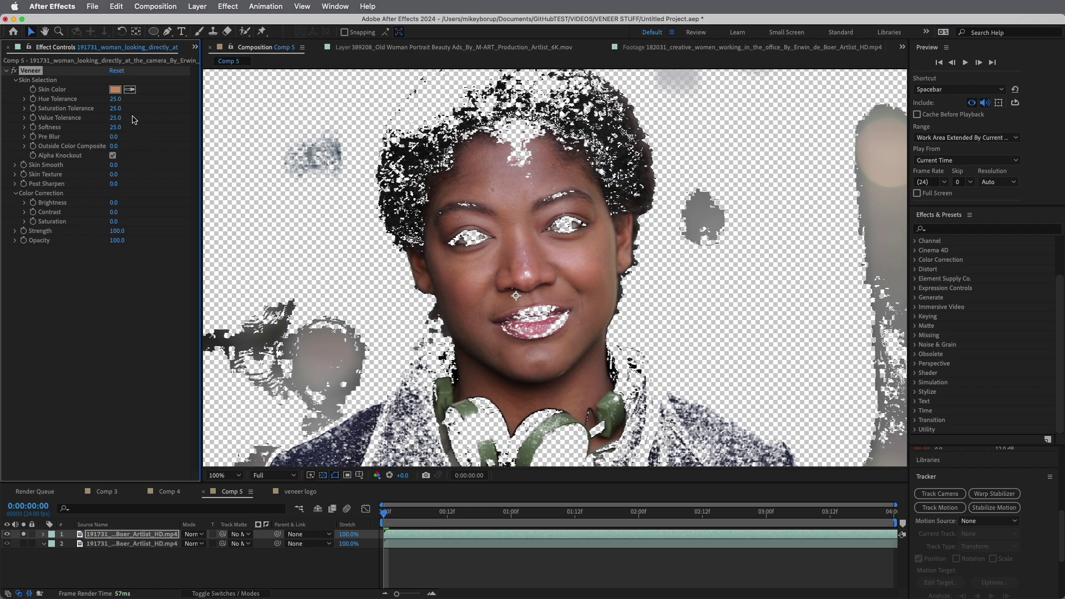
pyautogui.click(116, 99)
pyautogui.write('21')
pyautogui.press('Tab')
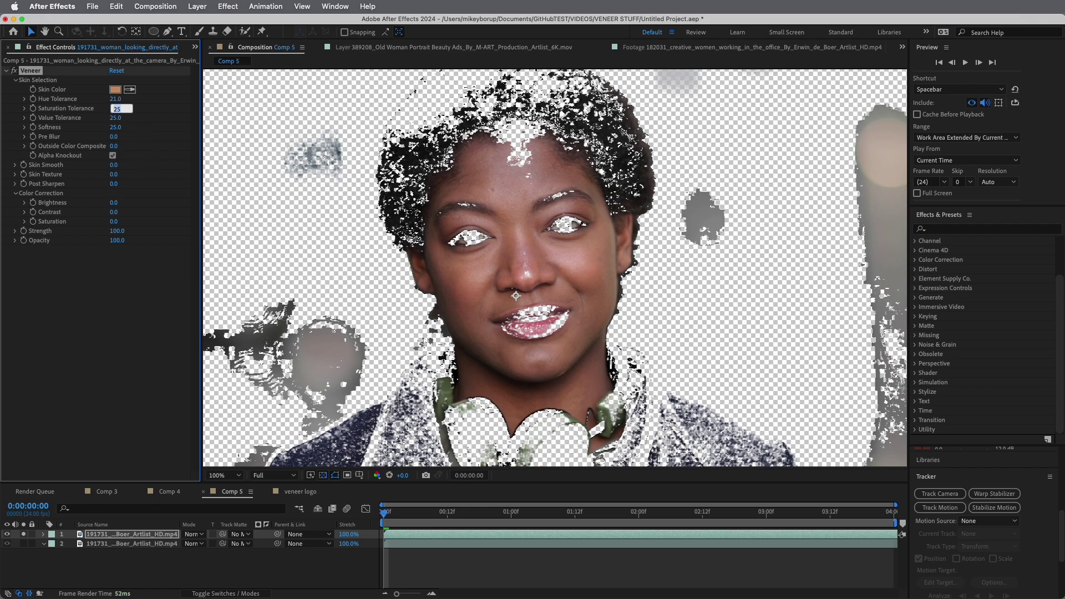
pyautogui.click(115, 99)
pyautogui.write('0')
pyautogui.press('Tab')
pyautogui.write('0')
pyautogui.press('Tab')
pyautogui.write('0')
pyautogui.press('Tab')
pyautogui.write('0')
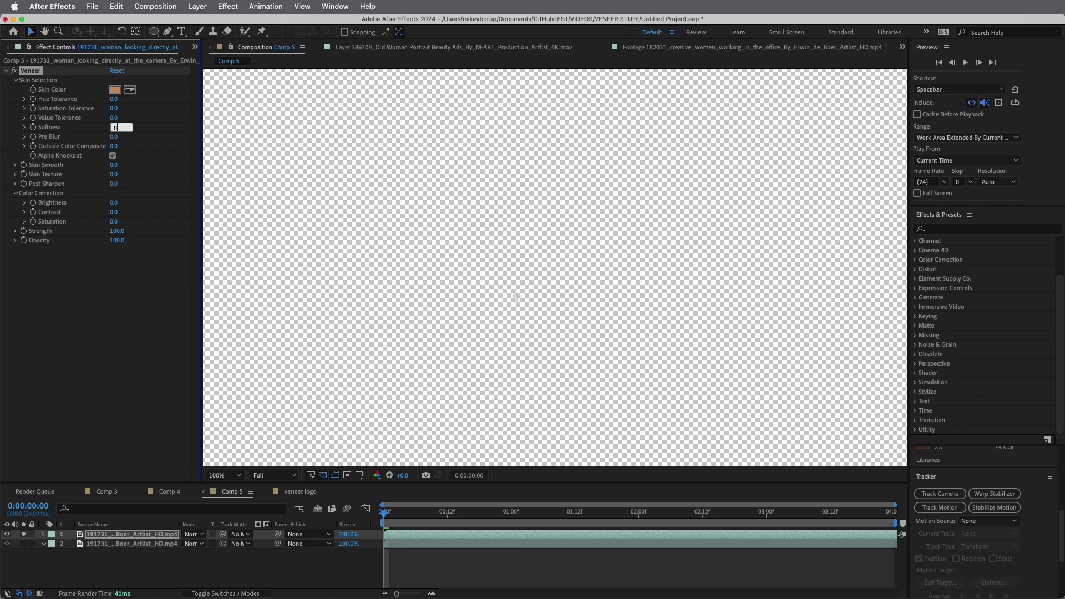
pyautogui.press('Return')
pyautogui.click(14, 71)
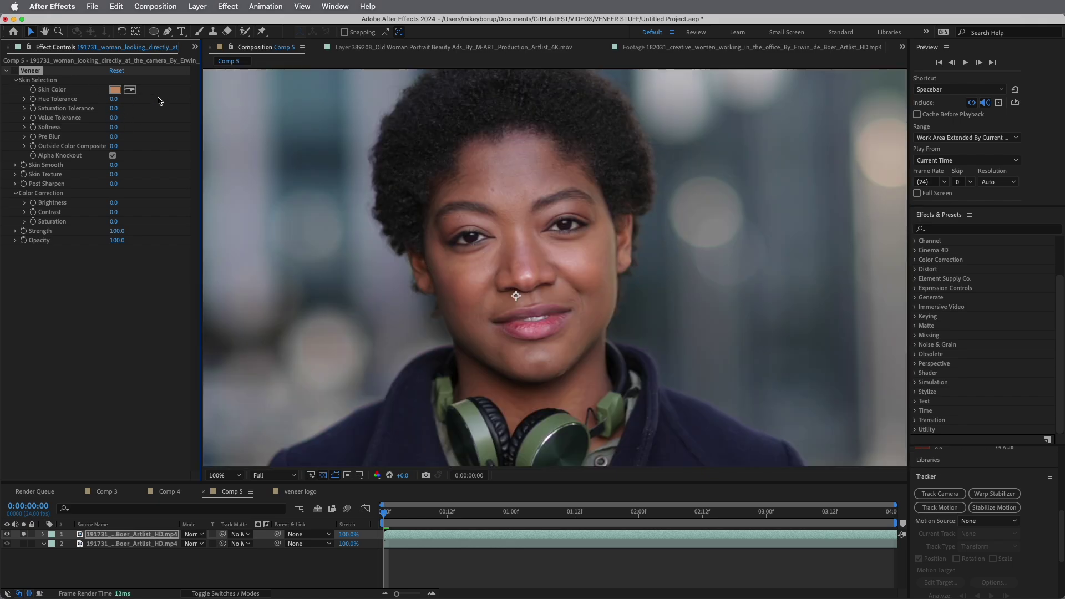
# Sample the face's skin tone as Veneer's Skin Color and raise Value Tolerance to 57.
pyautogui.click(129, 89)
pyautogui.click(576, 262)
pyautogui.click(14, 71)
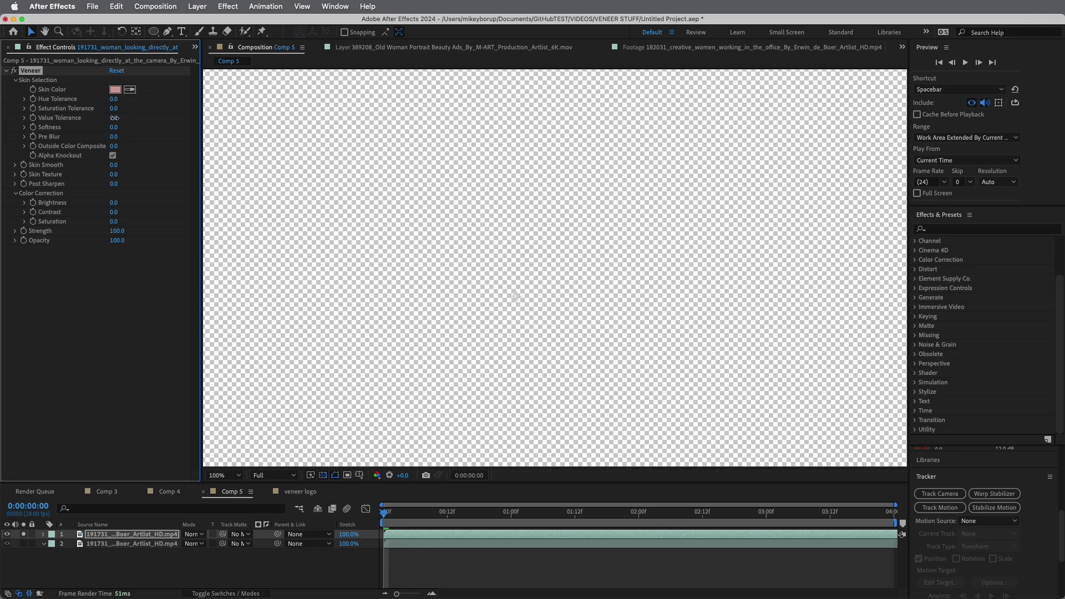
pyautogui.moveTo(119, 118); pyautogui.dragTo(118, 140)
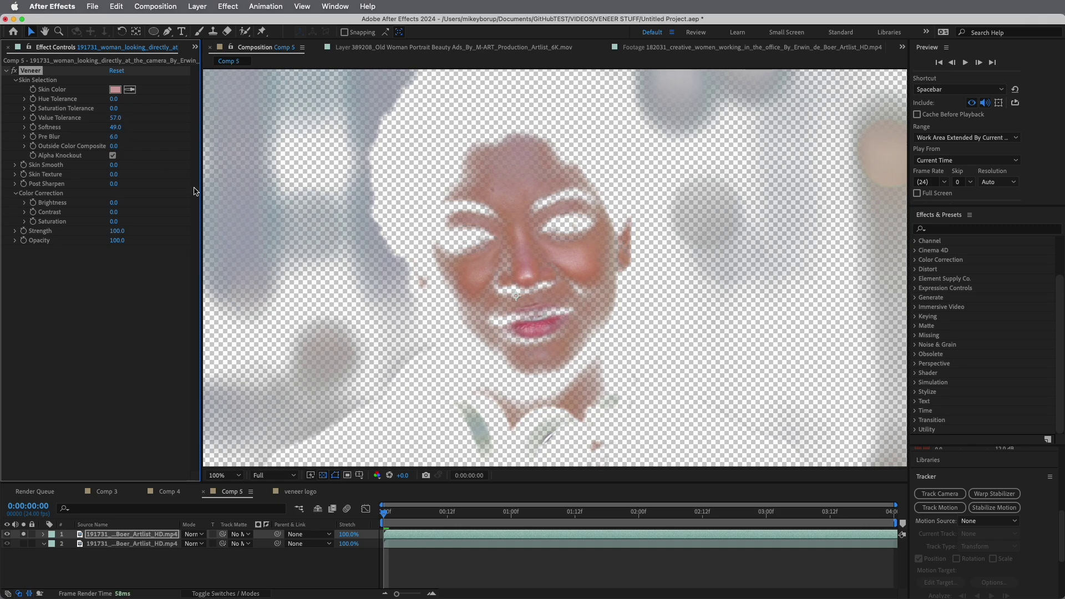
# Toggle Alpha Knockout to compare the selected facial skin with the original portrait.
pyautogui.click(113, 156)
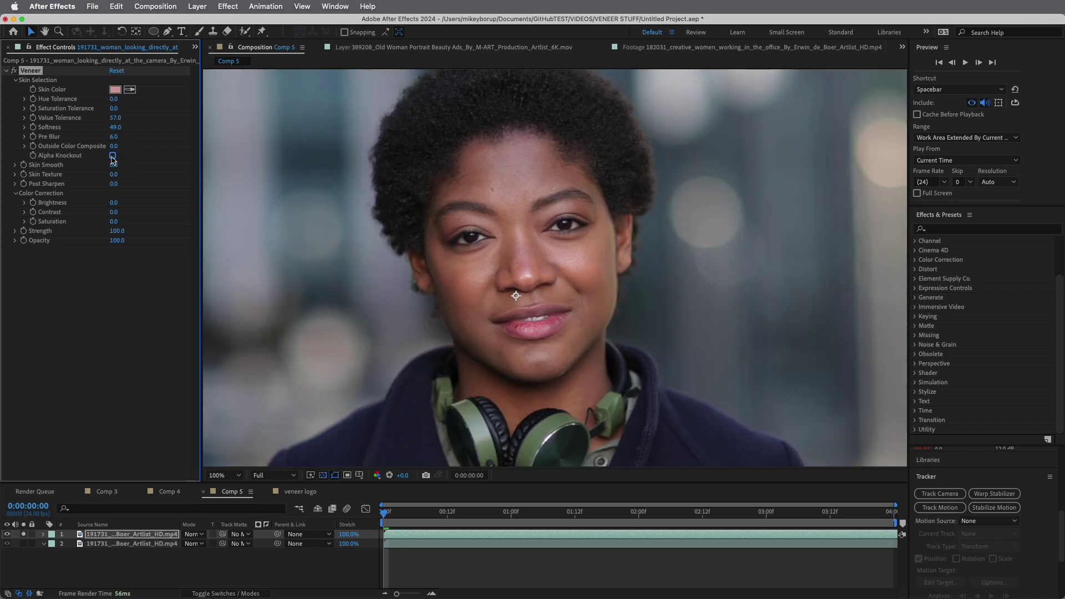
pyautogui.click(113, 156)
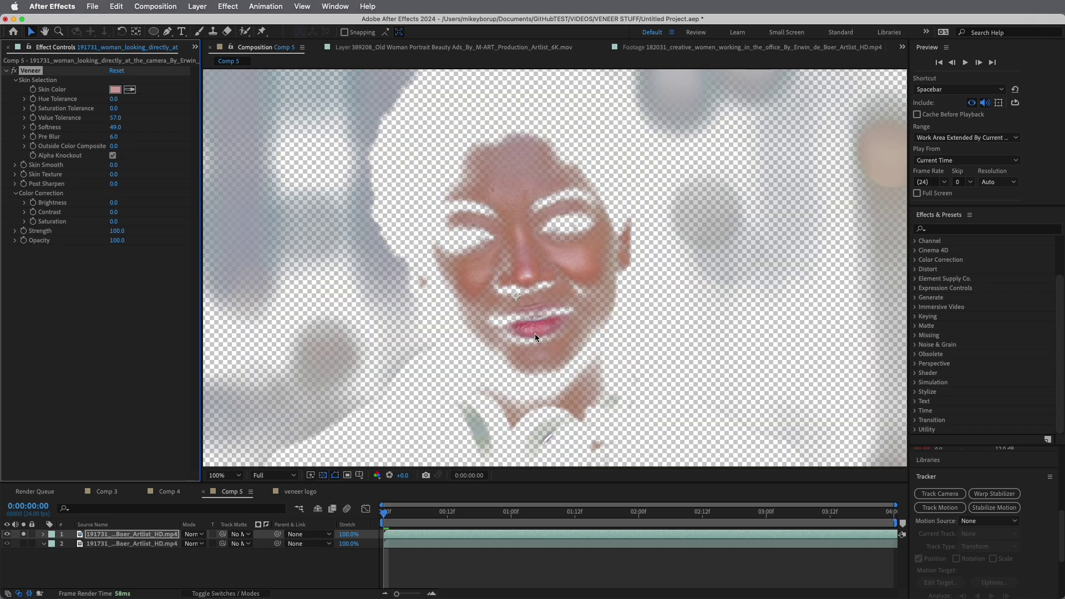
pyautogui.click(113, 156)
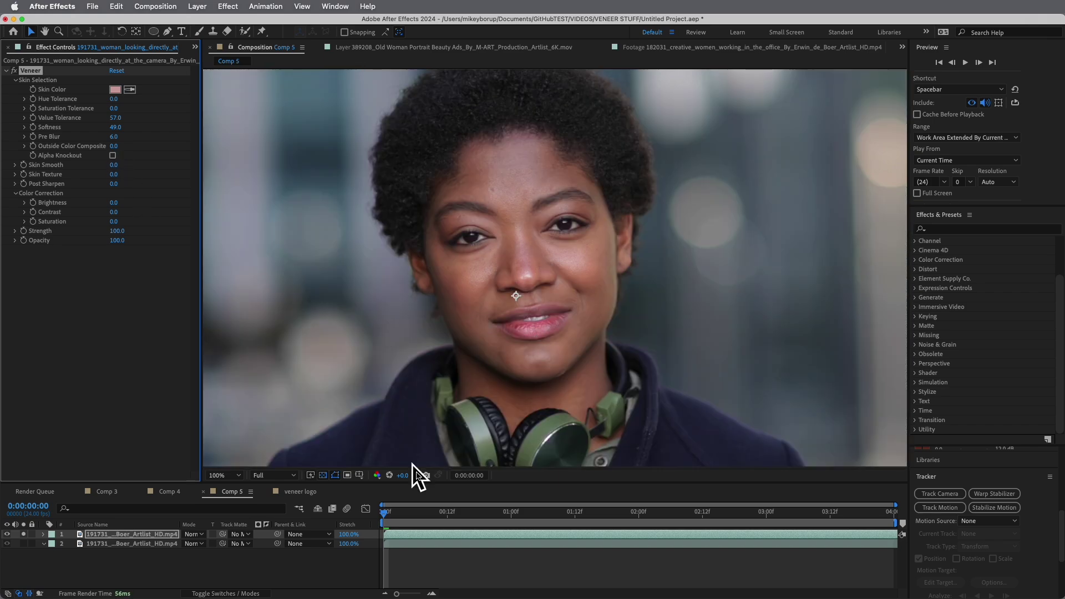
pyautogui.click(113, 156)
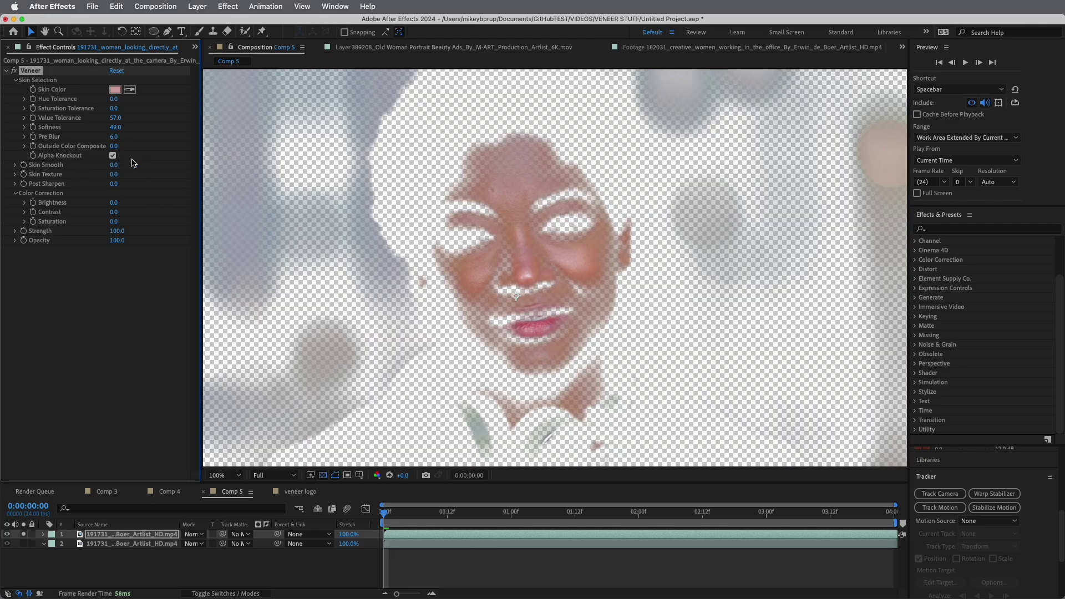
pyautogui.scroll(-2, 431, 193)
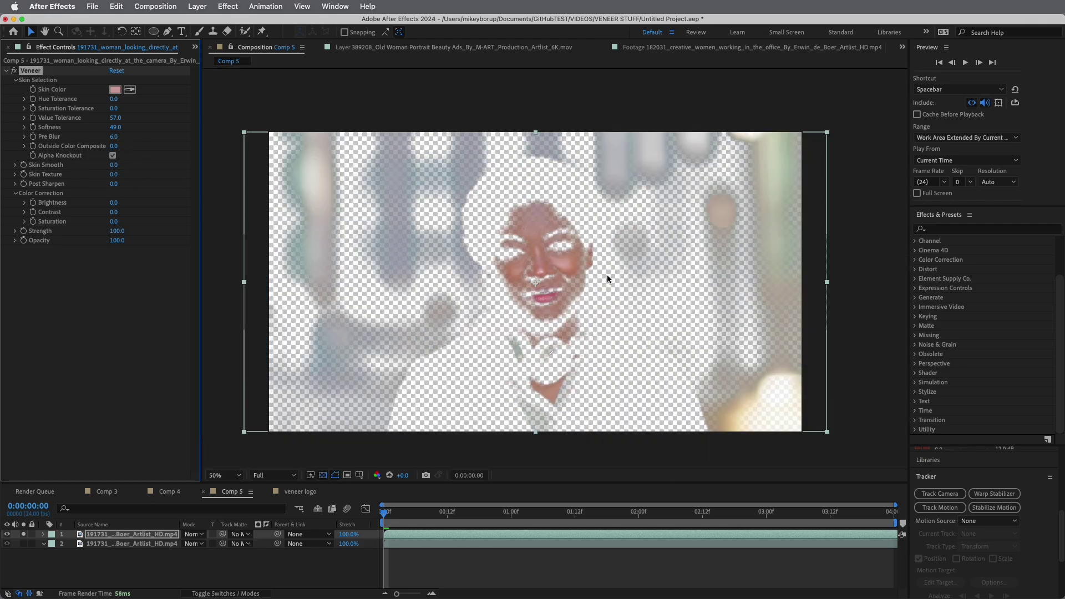
pyautogui.scroll(2, 588, 286)
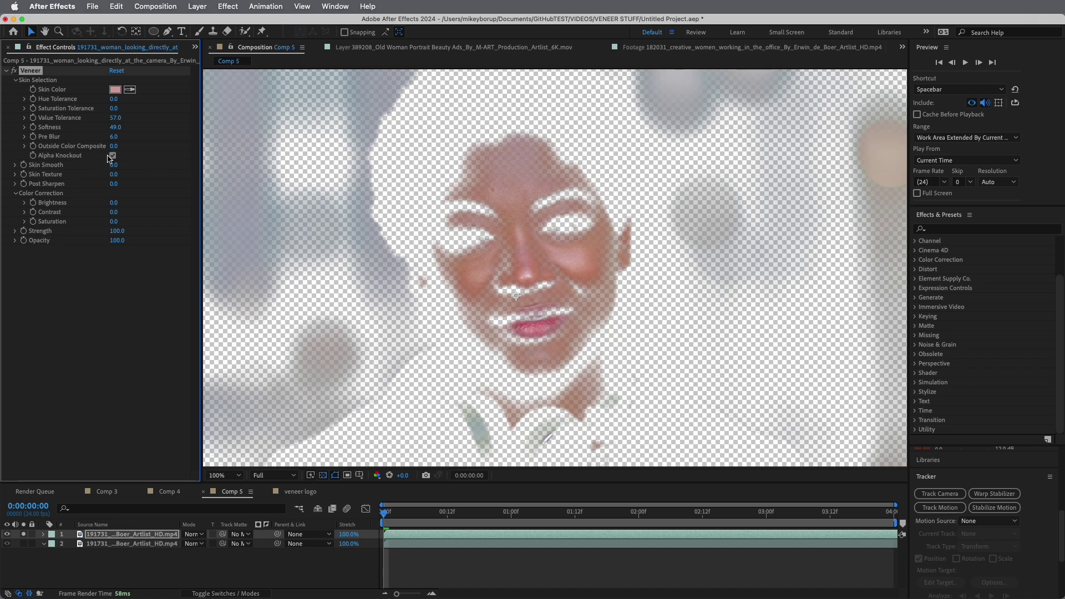
# Draw an ellipse mask over the face and track it forward with Face Tracking (Outline Only).
pyautogui.click(113, 155)
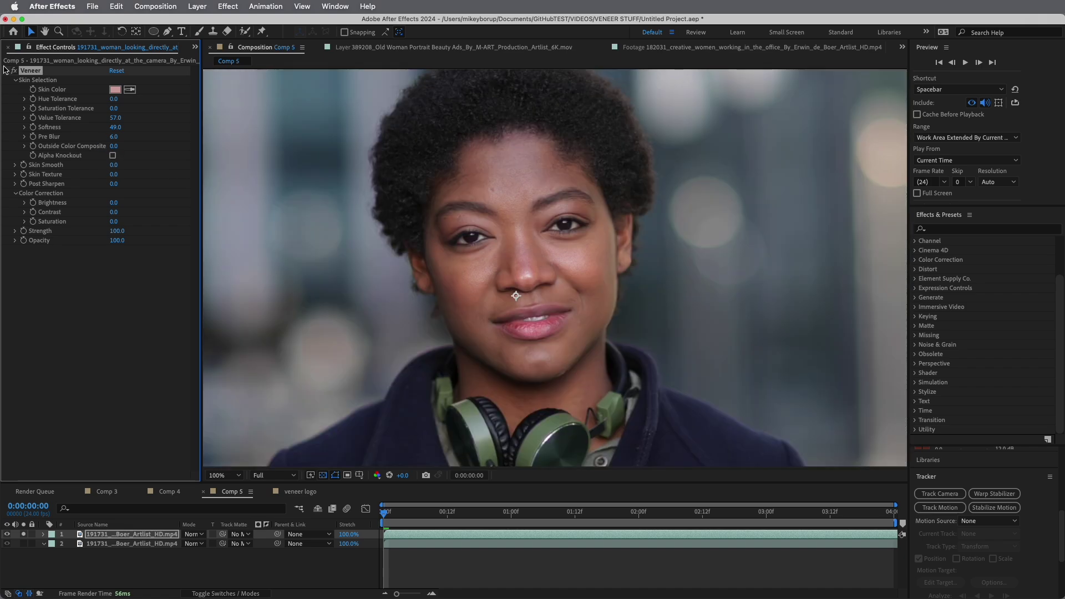
pyautogui.click(153, 32)
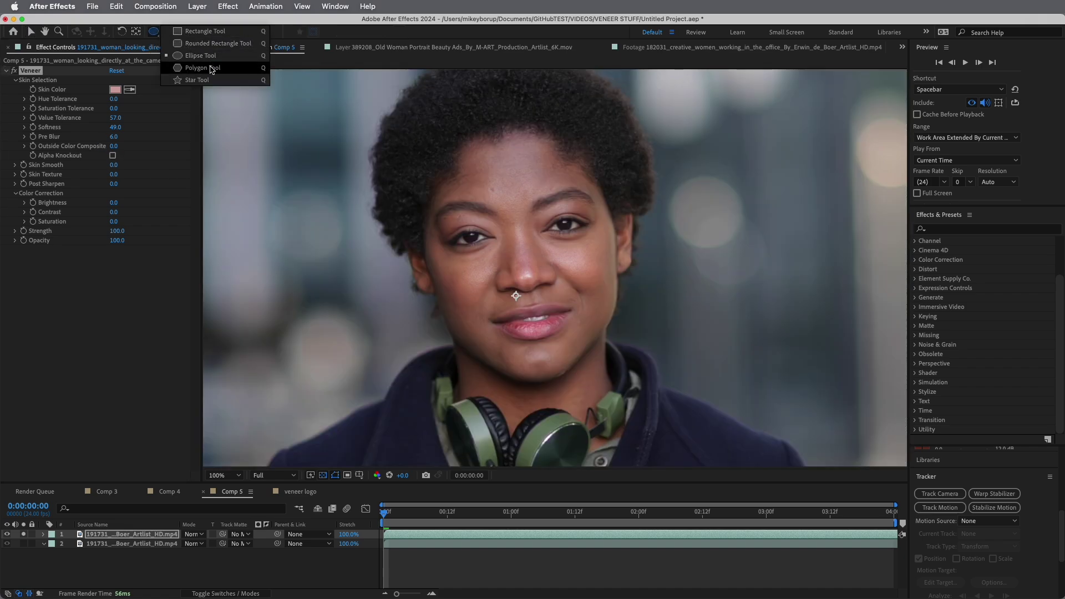
pyautogui.click(211, 60)
pyautogui.moveTo(421, 157); pyautogui.dragTo(631, 402)
pyautogui.click(1007, 509)
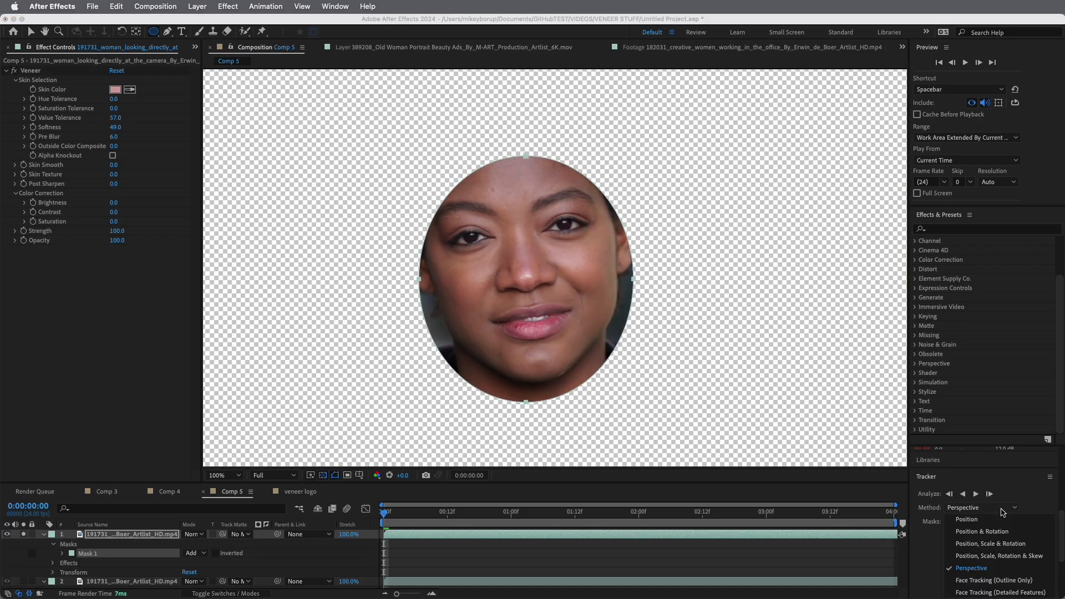
pyautogui.click(977, 581)
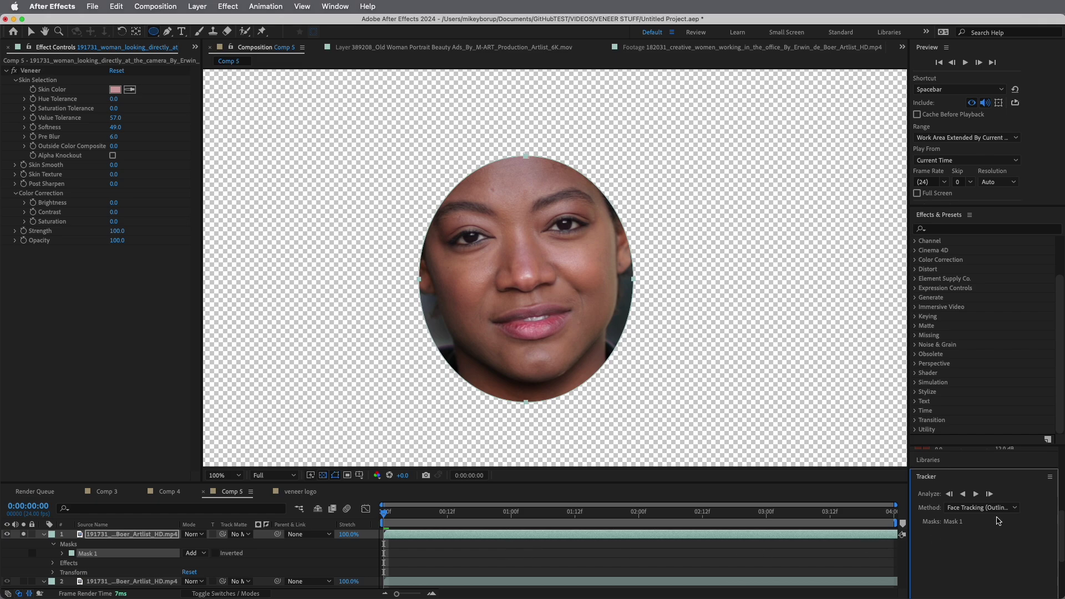
pyautogui.click(978, 495)
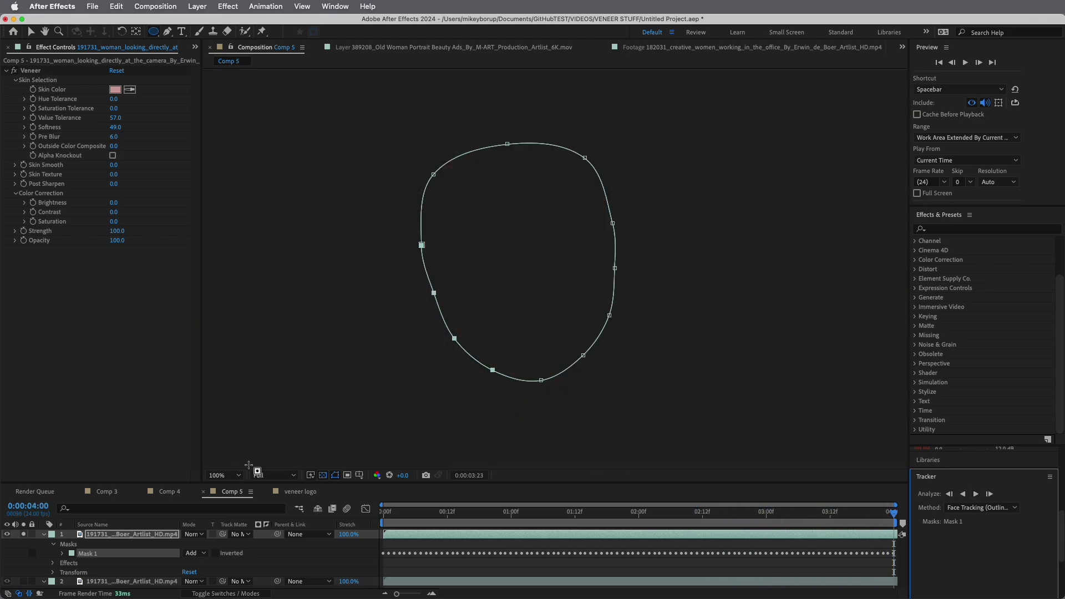
# Preview the tracked face mask and give it a 27-pixel feather.
pyautogui.press('Home')
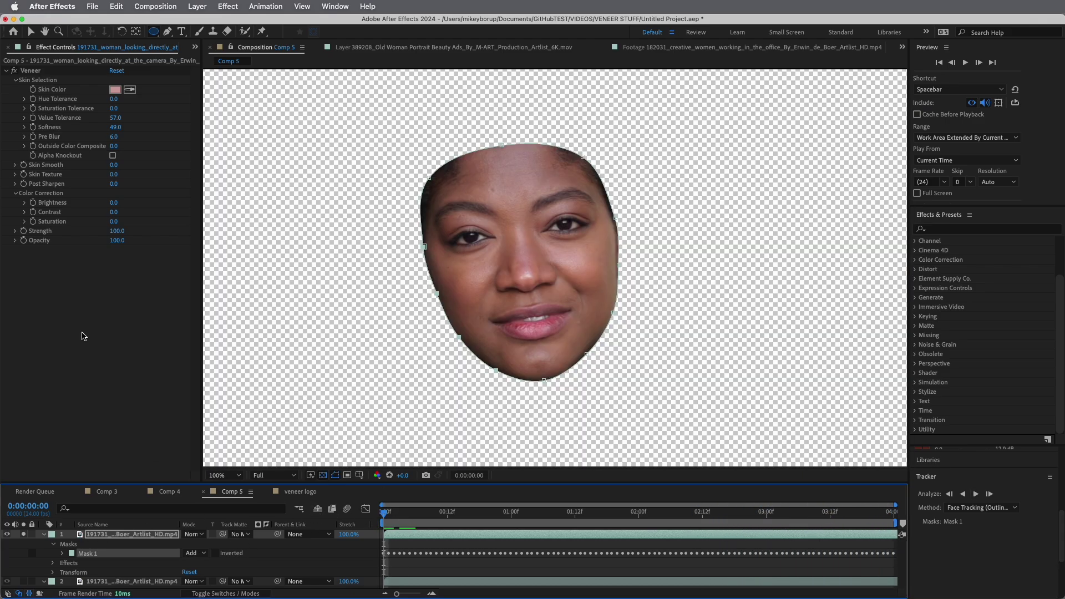
pyautogui.click(113, 155)
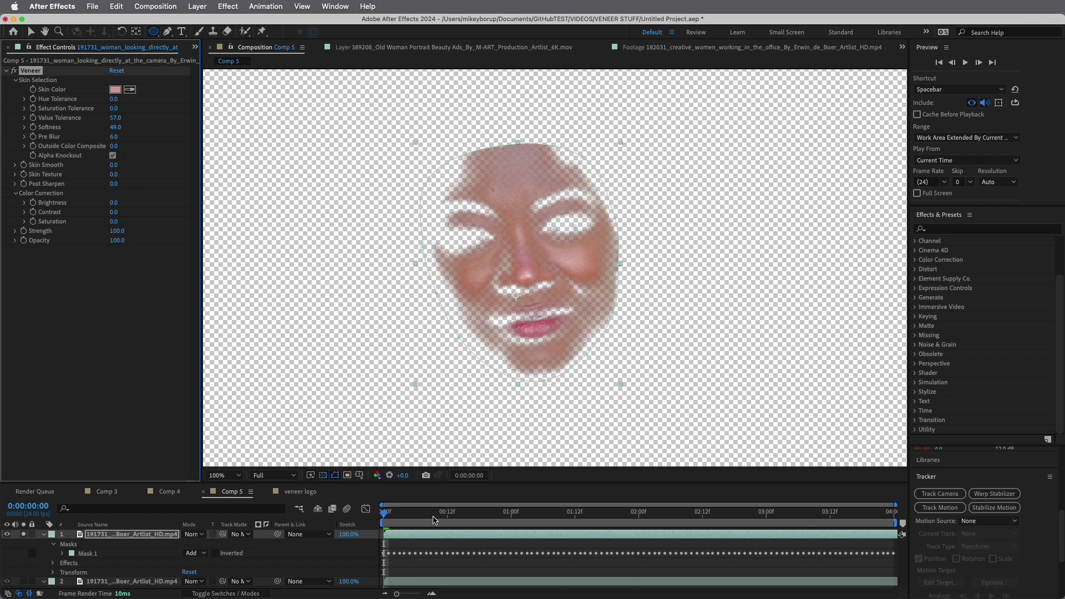
pyautogui.press('space')
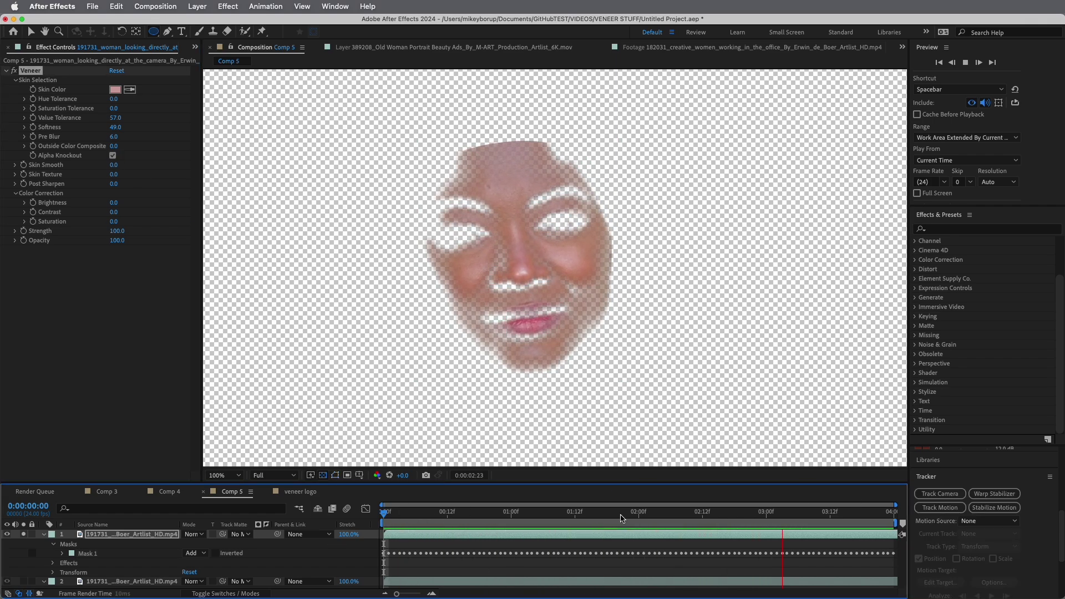
pyautogui.press('space')
pyautogui.click(437, 512)
pyautogui.press('f')
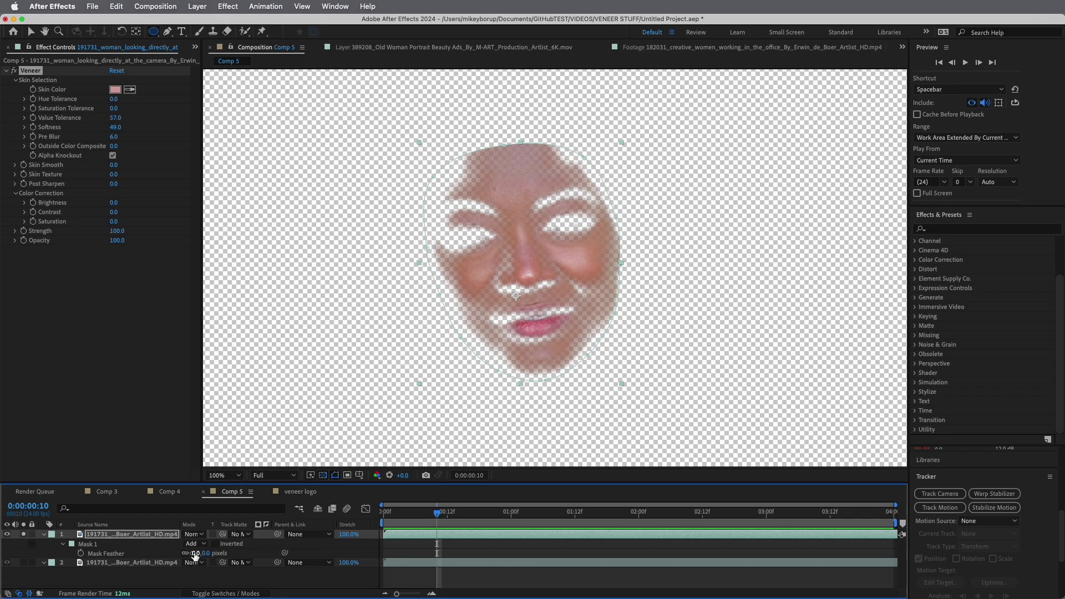
pyautogui.moveTo(195, 555); pyautogui.dragTo(211, 553)
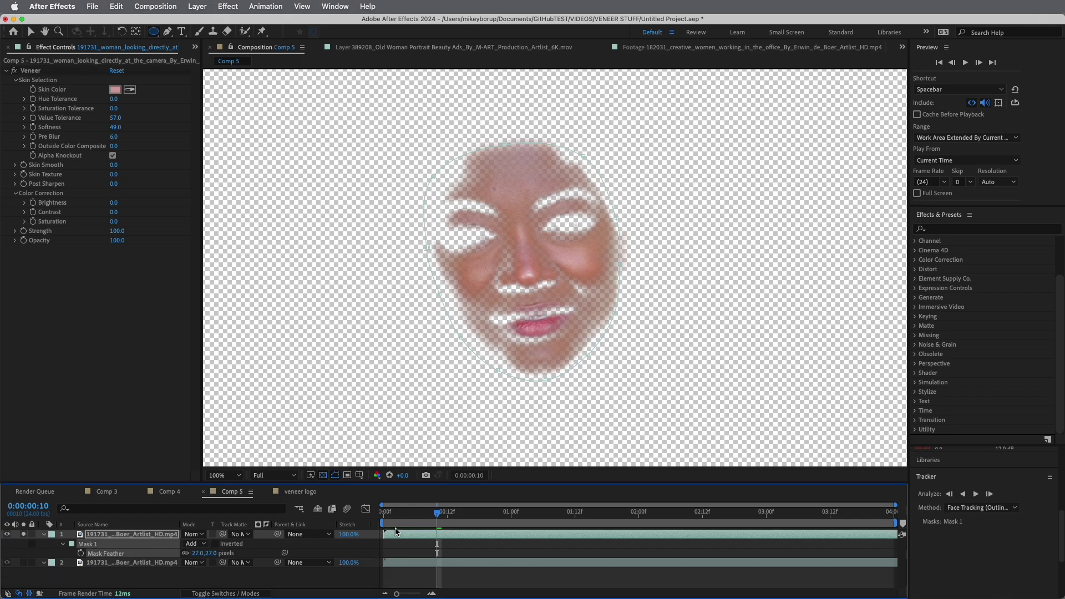
pyautogui.press('Home')
pyautogui.press('space')
pyautogui.press('space')
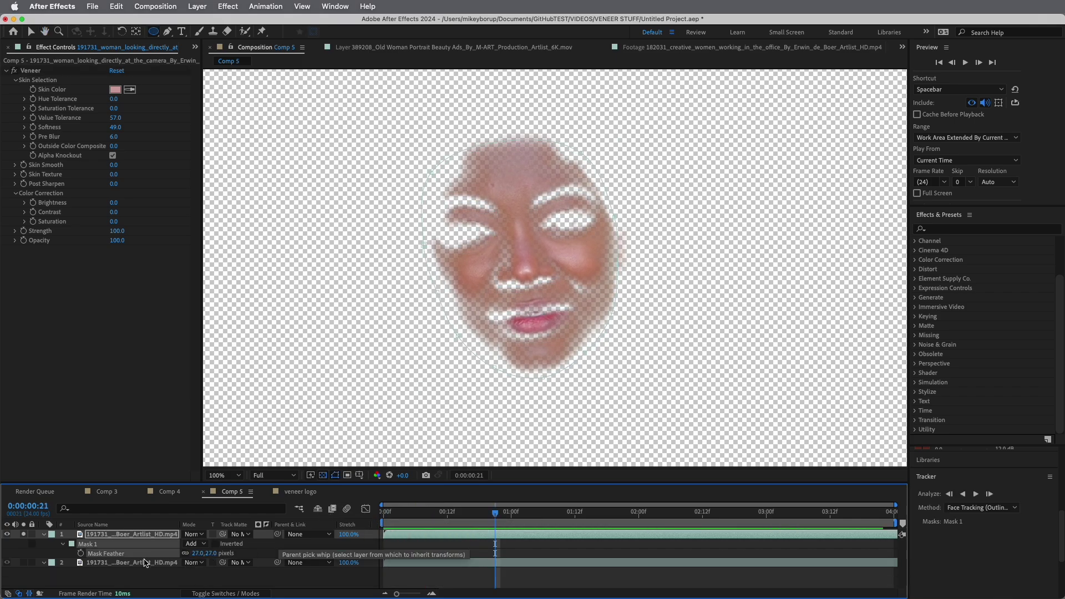
pyautogui.click(24, 534)
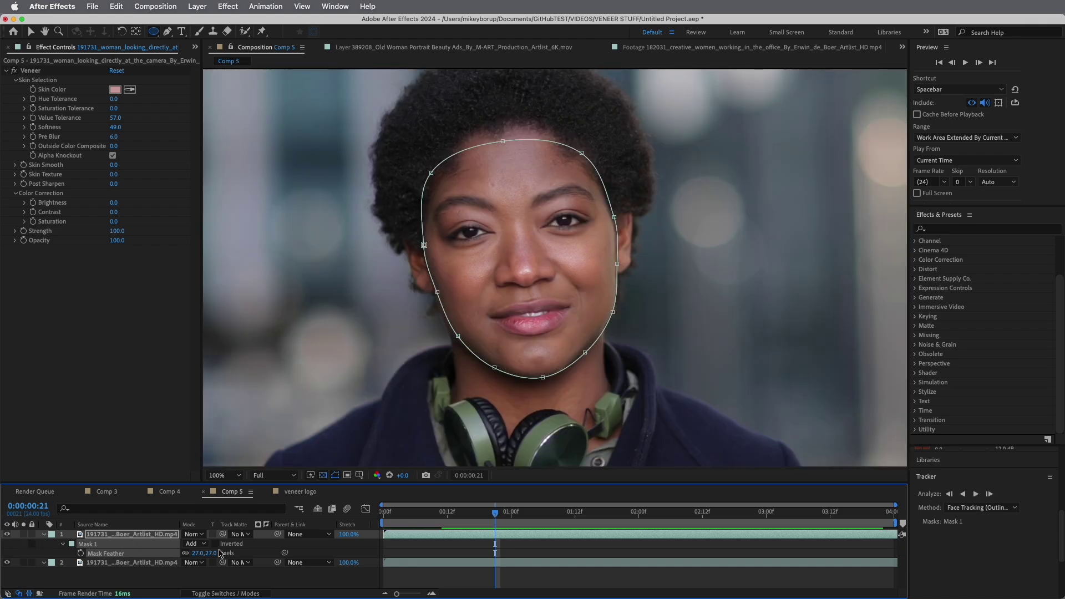
# Zoom onto the face, set Skin Smooth to 12 and lower the skin contrast.
pyautogui.scroll(1, 503, 407)
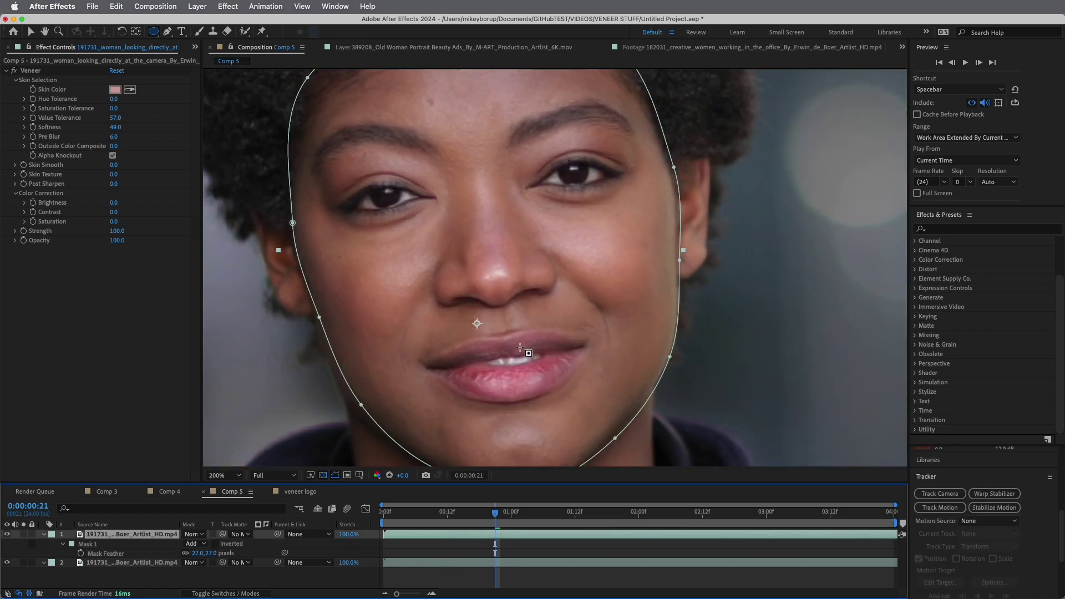
pyautogui.moveTo(504, 407); pyautogui.dragTo(553, 419)
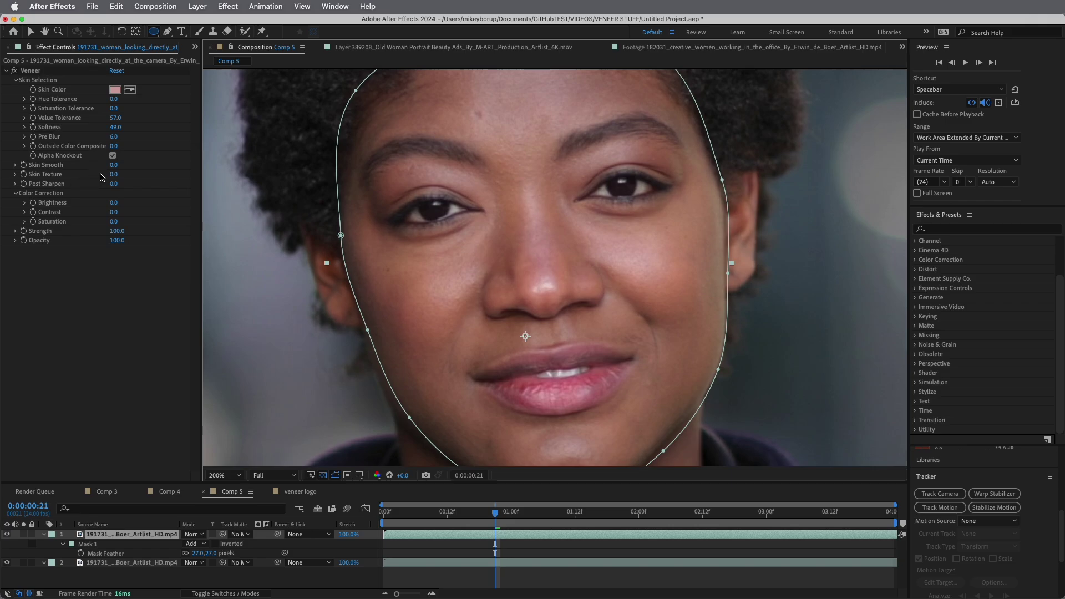
pyautogui.moveTo(113, 165); pyautogui.dragTo(154, 183)
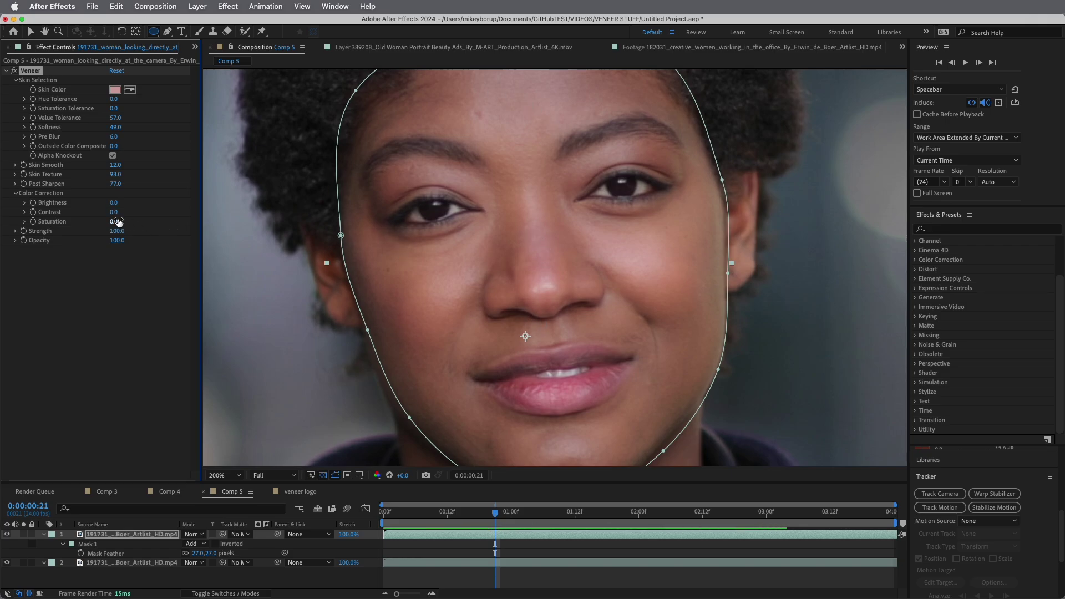
pyautogui.moveTo(113, 212); pyautogui.dragTo(164, 202)
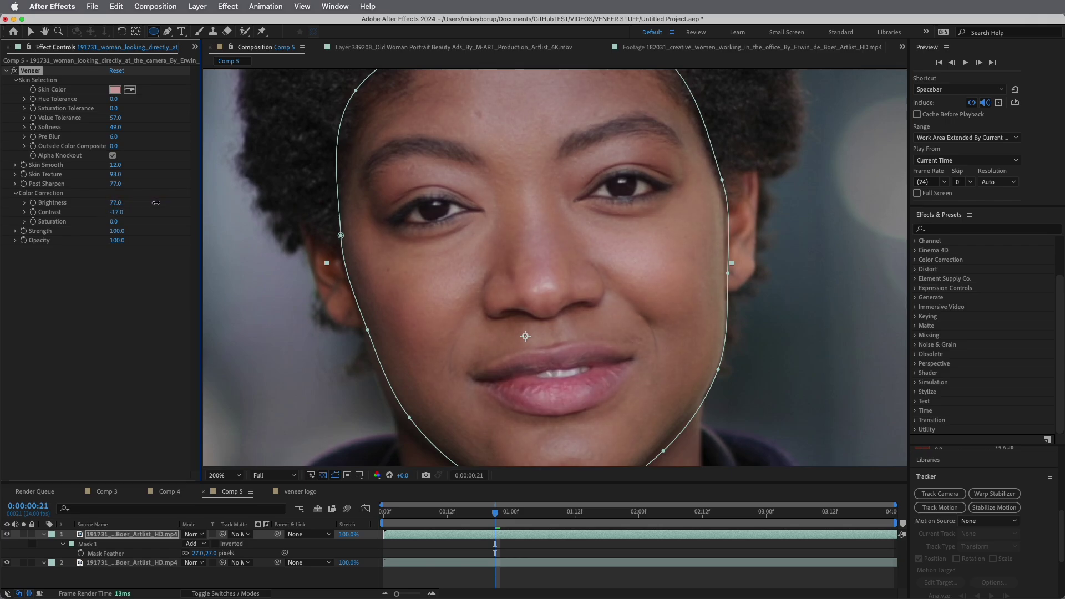
# Set Saturation 9 and Contrast -24, then Strength 63.3 and Opacity 77.2.
pyautogui.click(14, 71)
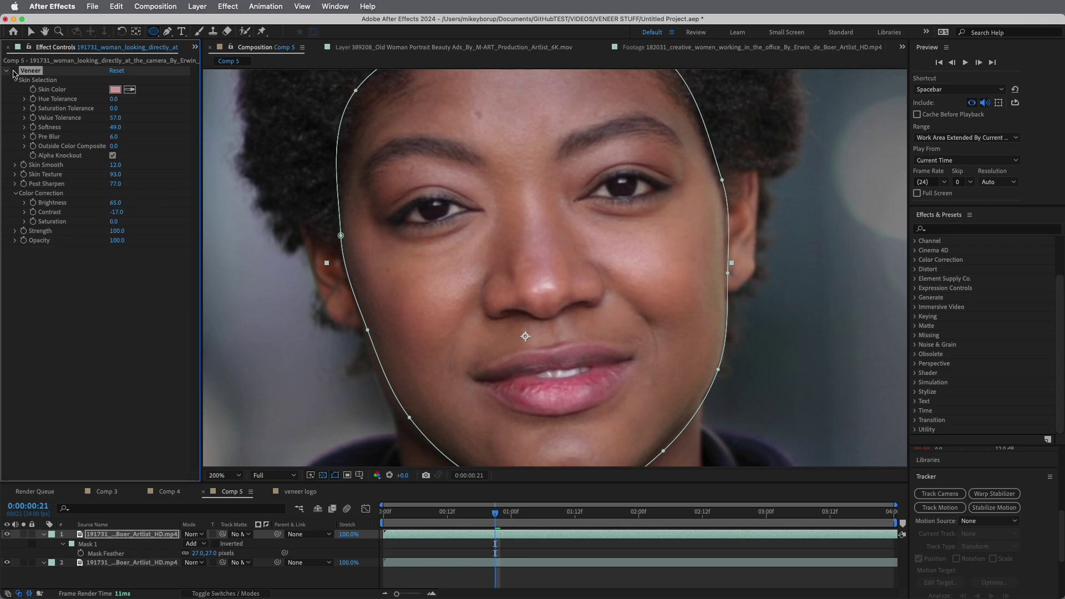
pyautogui.click(14, 71)
pyautogui.moveTo(117, 223); pyautogui.dragTo(127, 221)
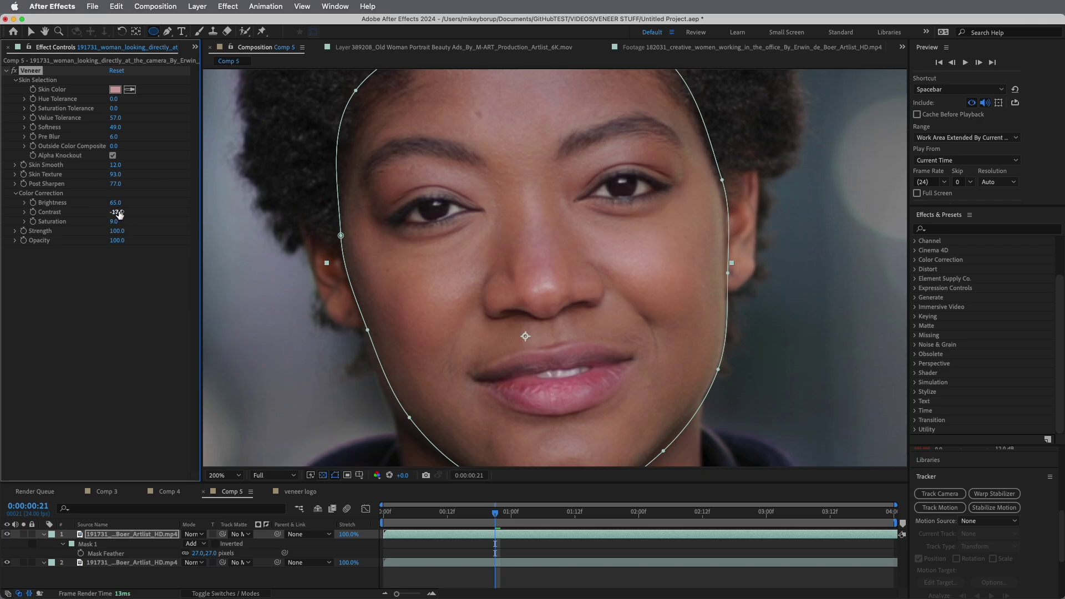
pyautogui.moveTo(122, 211); pyautogui.dragTo(148, 198)
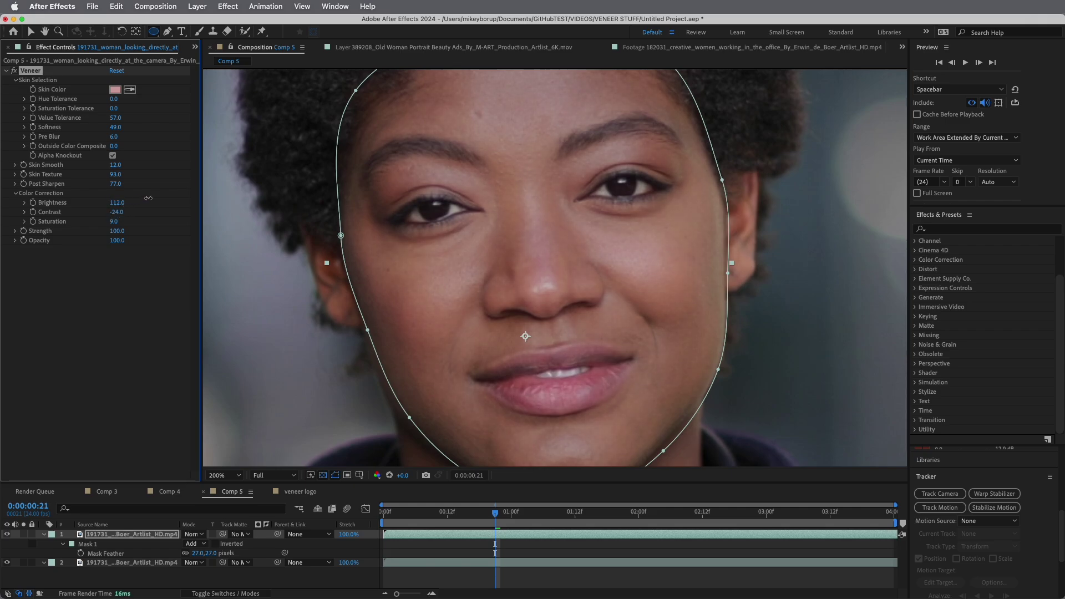
pyautogui.click(15, 232)
pyautogui.click(15, 256)
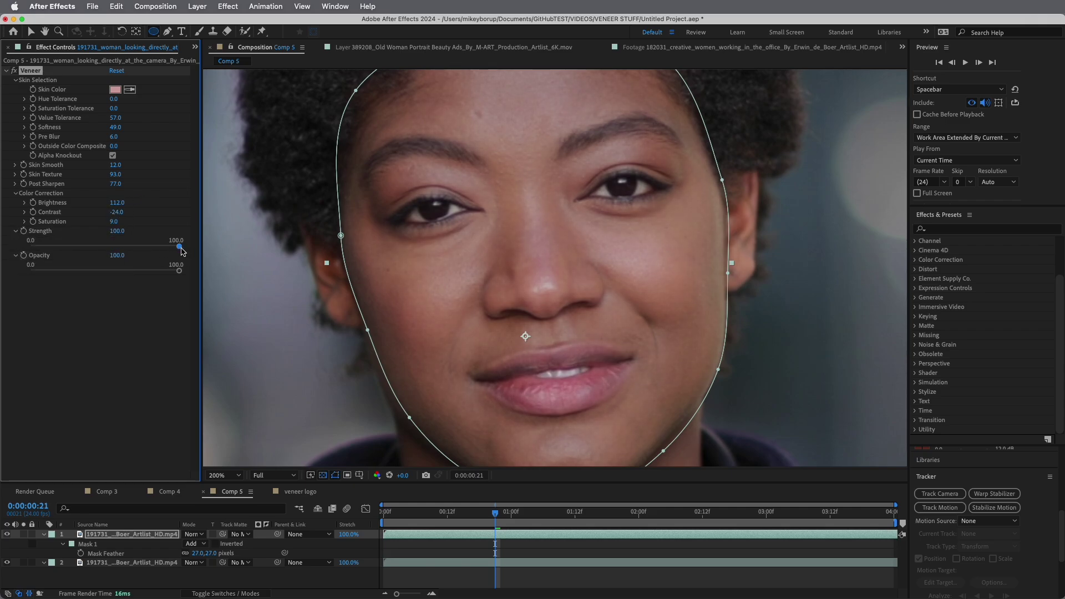
pyautogui.moveTo(180, 247); pyautogui.dragTo(142, 270)
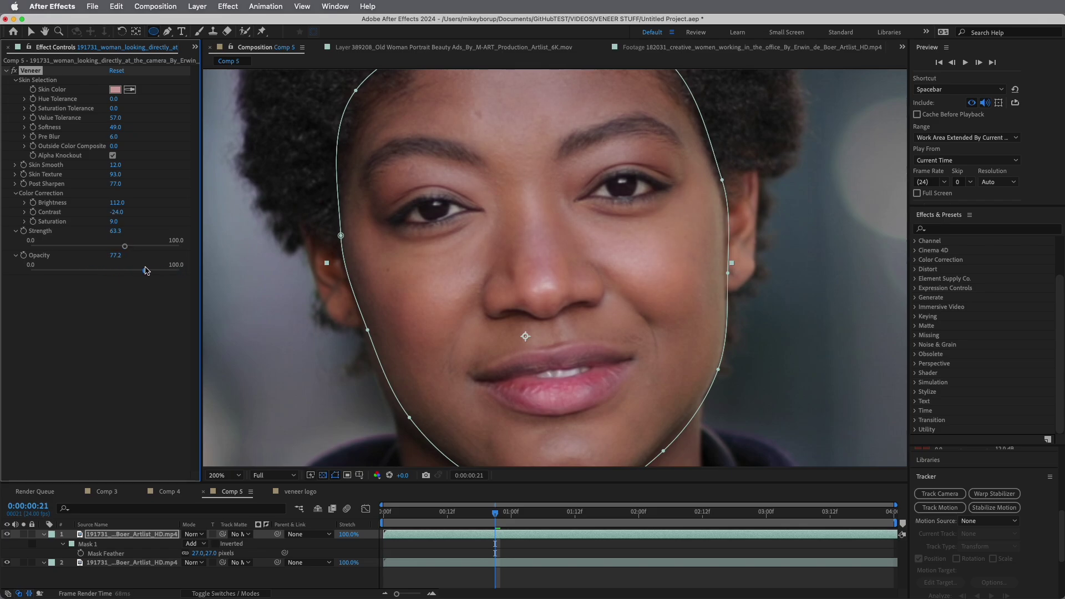
# At 100% view, toggle layer 1 on and off repeatedly to compare before and after.
pyautogui.click(429, 575)
pyautogui.press('/')
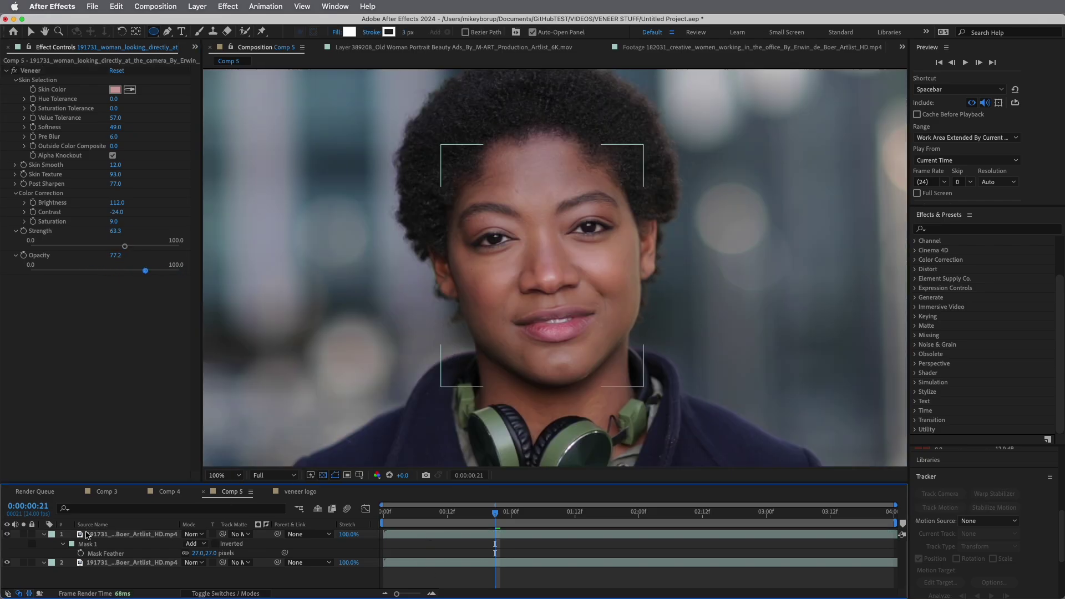
pyautogui.click(8, 535)
pyautogui.click(7, 535)
pyautogui.click(7, 535)
pyautogui.click(7, 535)
pyautogui.click(7, 535)
pyautogui.click(7, 535)
pyautogui.click(7, 534)
pyautogui.click(7, 535)
pyautogui.click(8, 535)
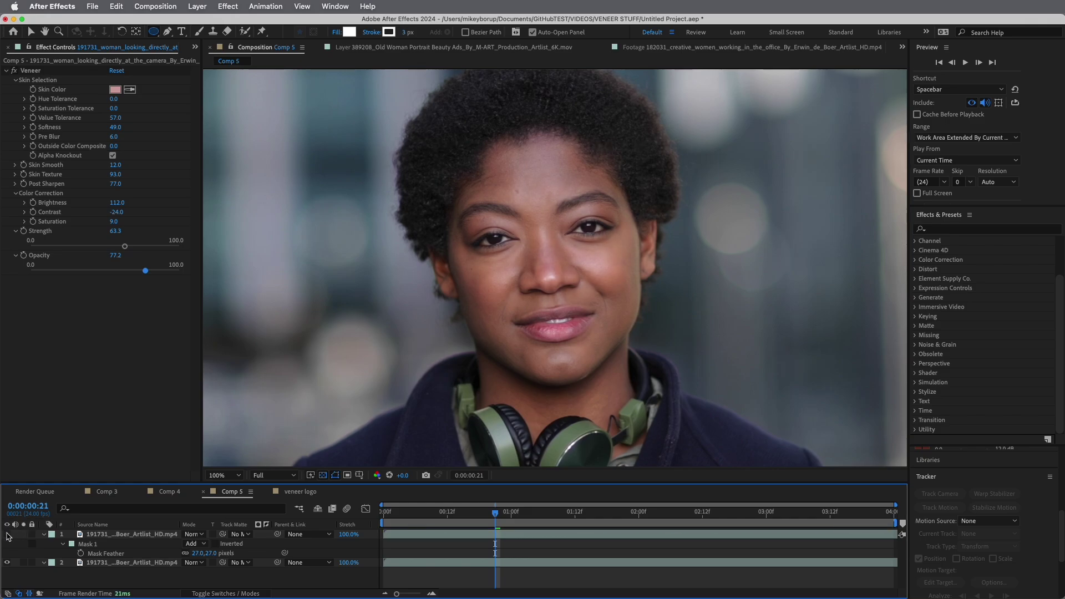
pyautogui.click(8, 535)
# Raise Skin Smooth to 28 at 200% zoom and preview the retouch from the first frame.
pyautogui.press('.')
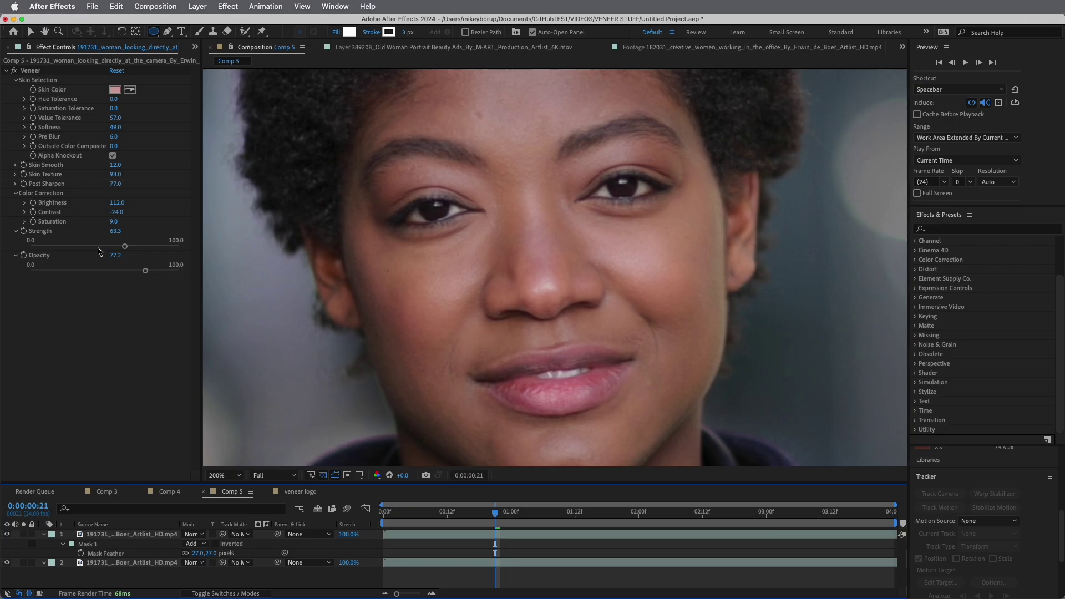
pyautogui.moveTo(114, 165); pyautogui.dragTo(124, 164)
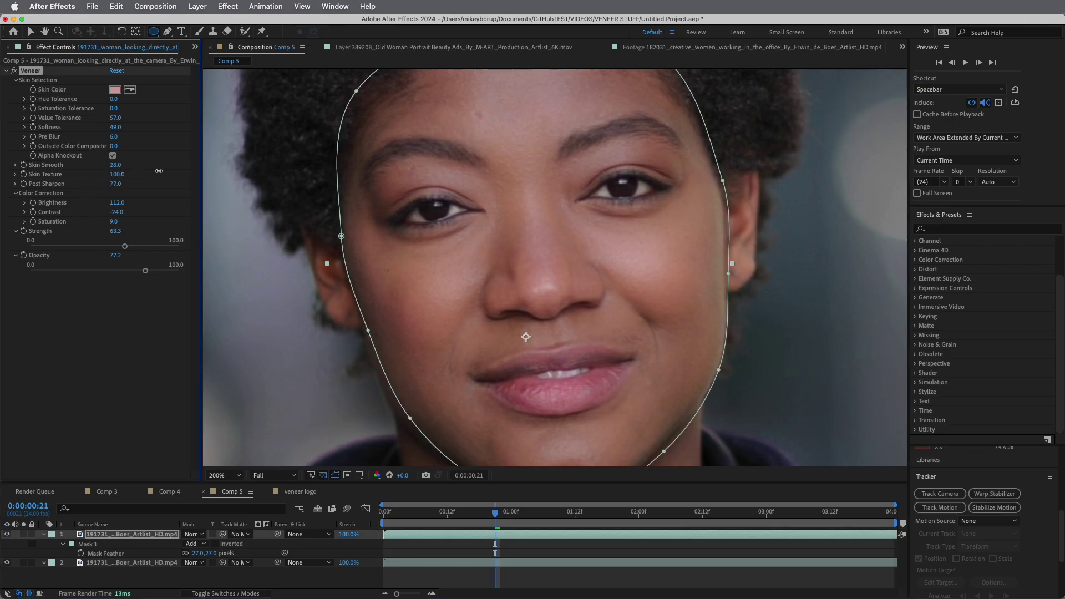
pyautogui.press('Home')
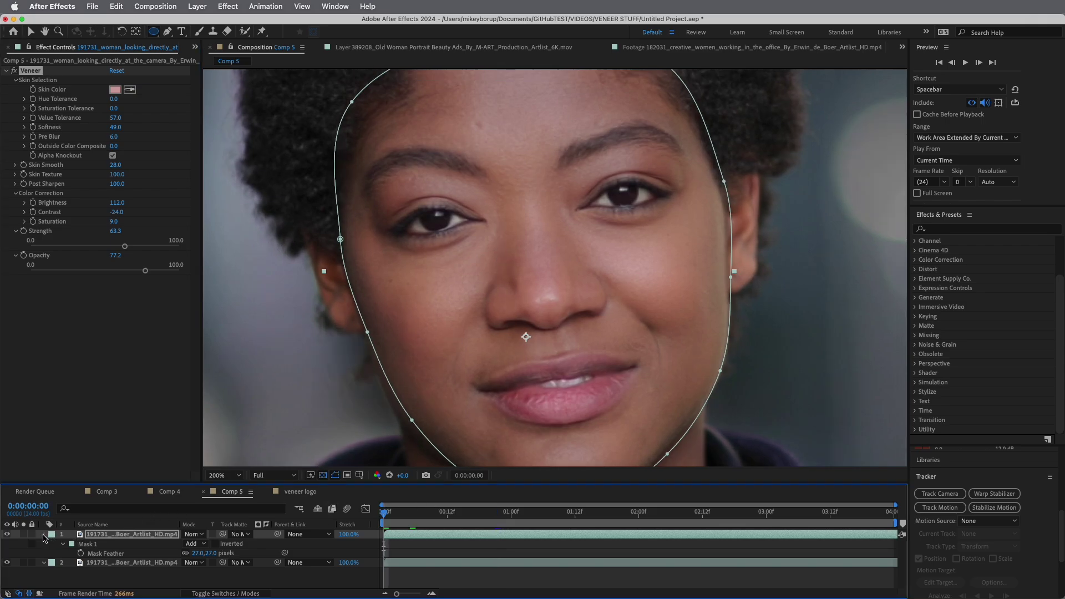
pyautogui.click(43, 535)
pyautogui.click(430, 576)
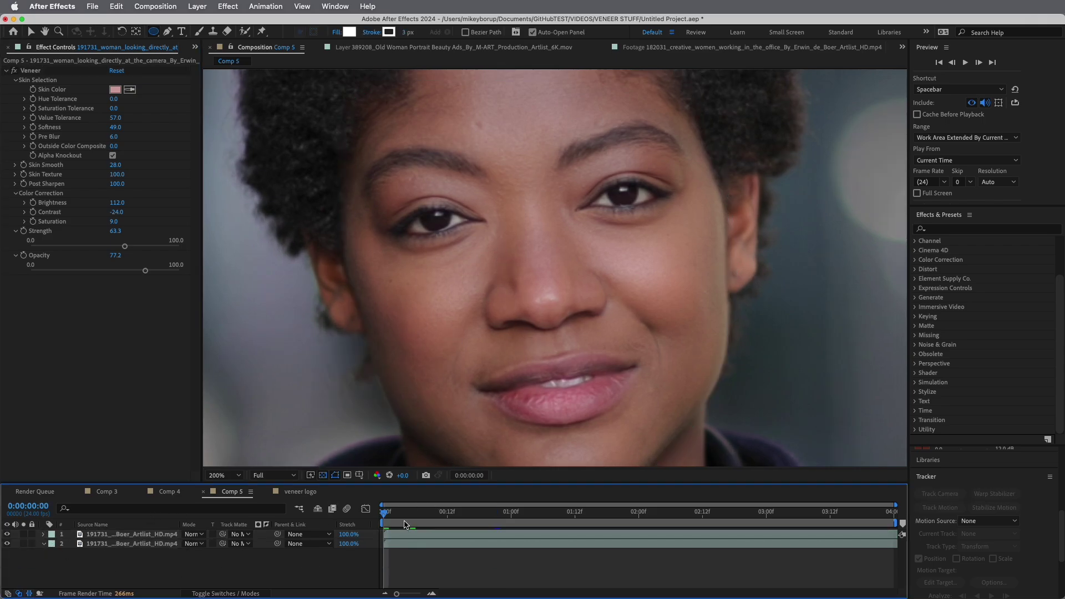
pyautogui.press('space')
pyautogui.press('space')
pyautogui.click(7, 72)
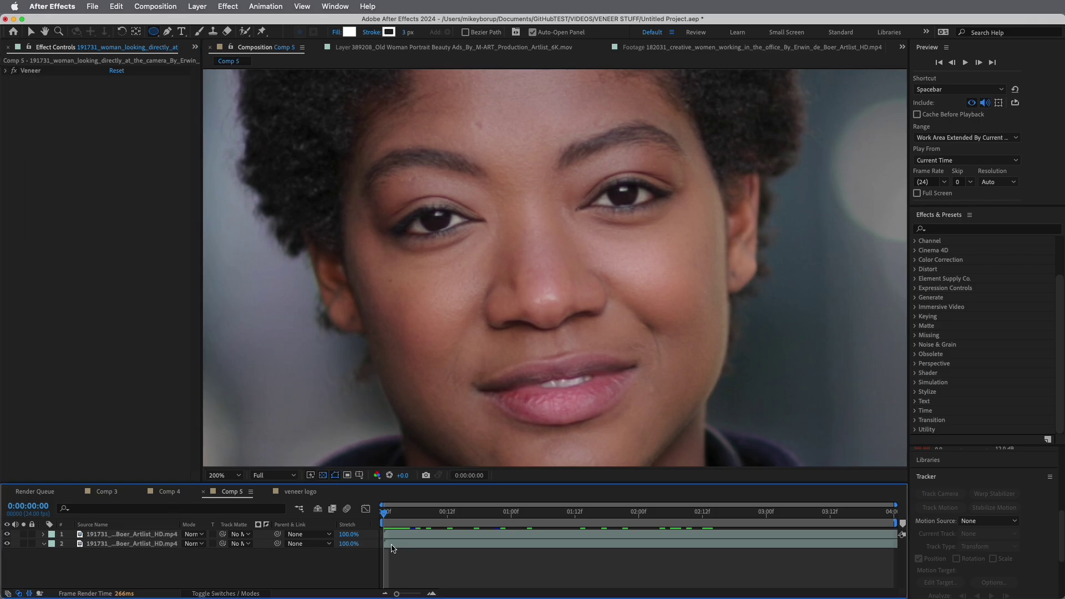
pyautogui.click(426, 536)
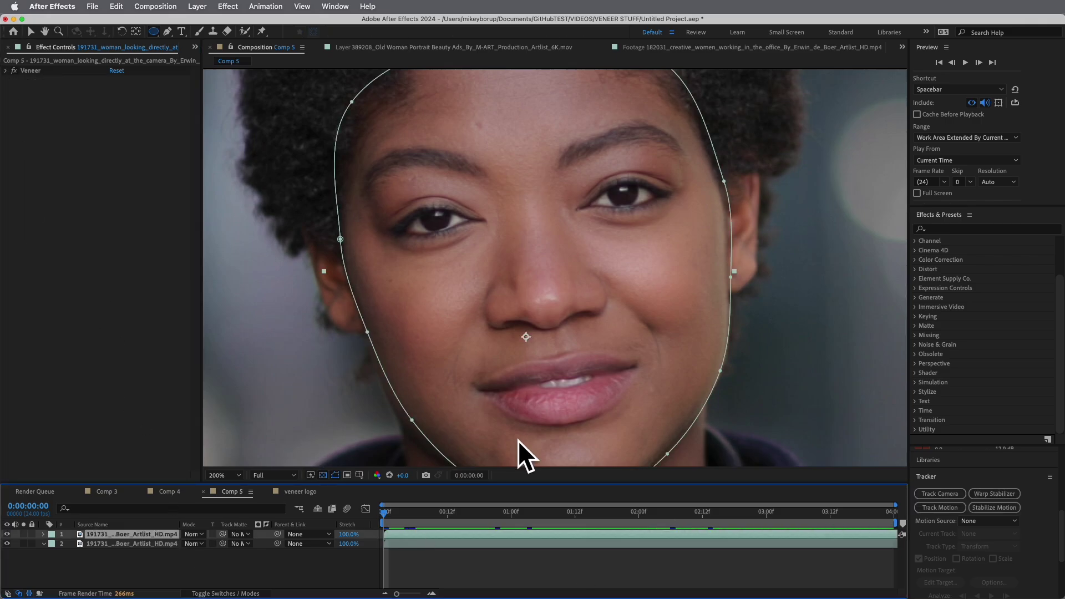
pyautogui.click(121, 542)
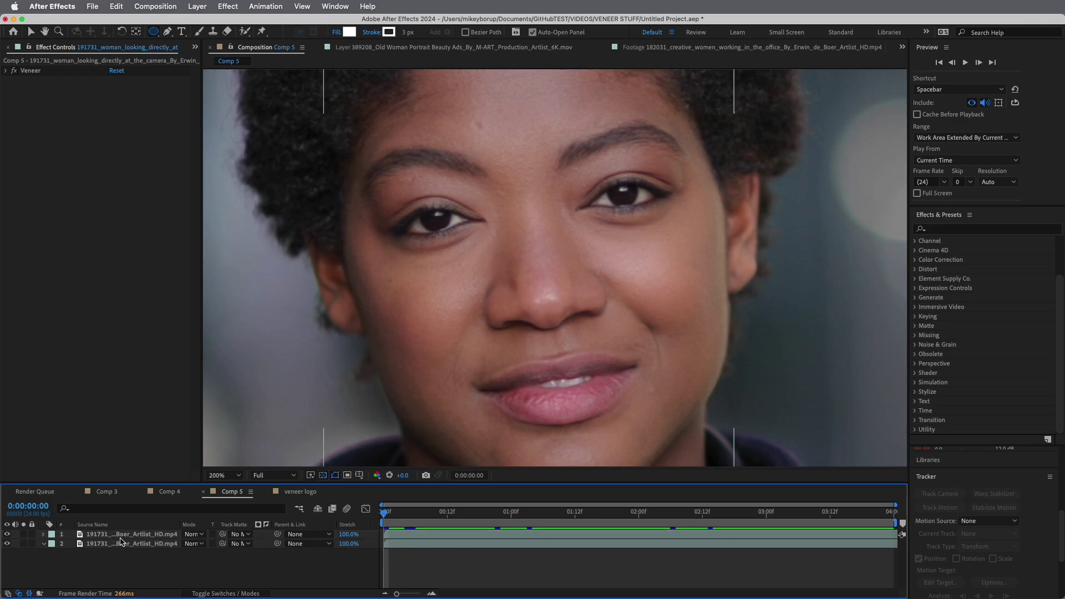
pyautogui.click(117, 539)
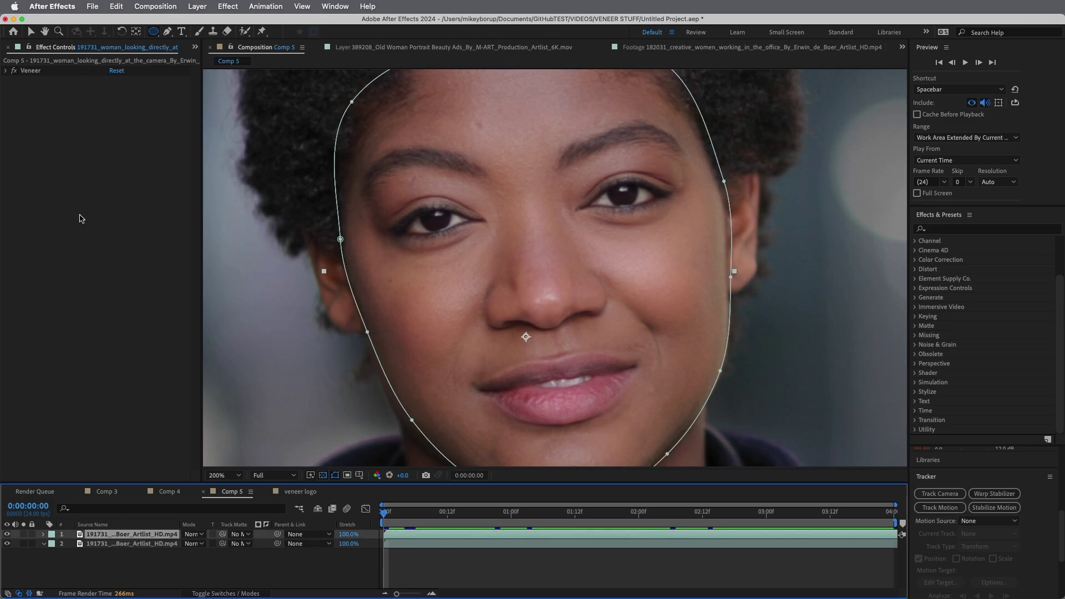
# Duplicate the Veneer effect and reset the first copy to its defaults.
pyautogui.press('super+d')
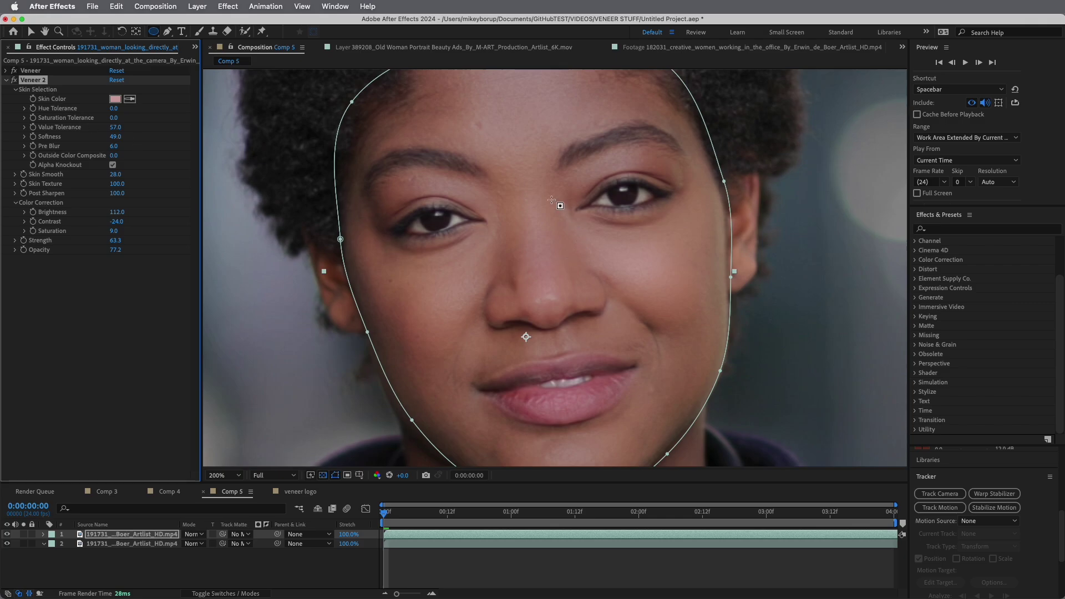
pyautogui.click(39, 72)
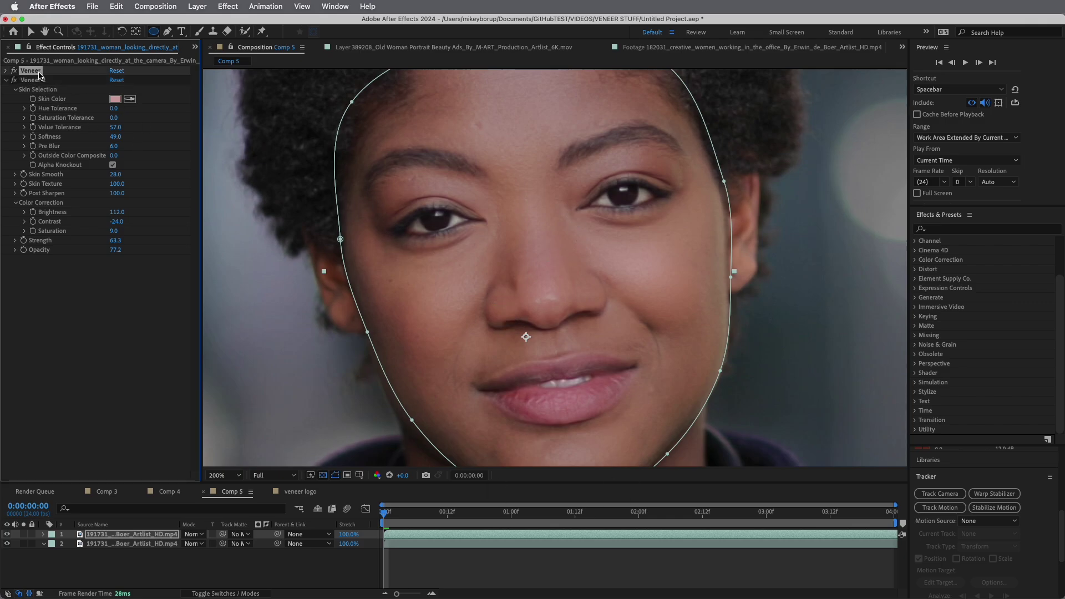
pyautogui.click(7, 80)
pyautogui.click(6, 70)
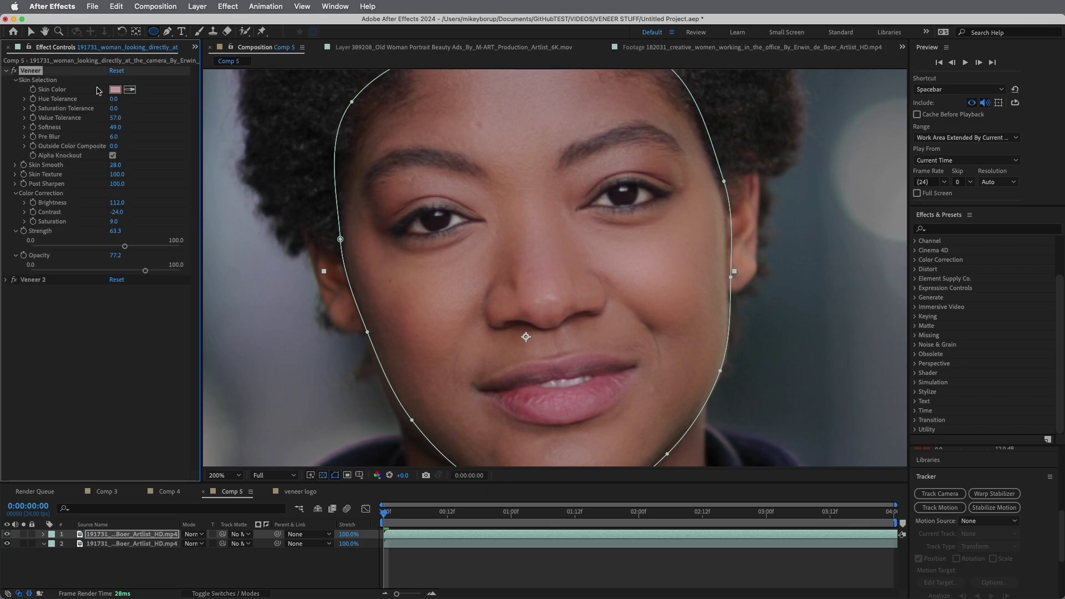
pyautogui.click(116, 70)
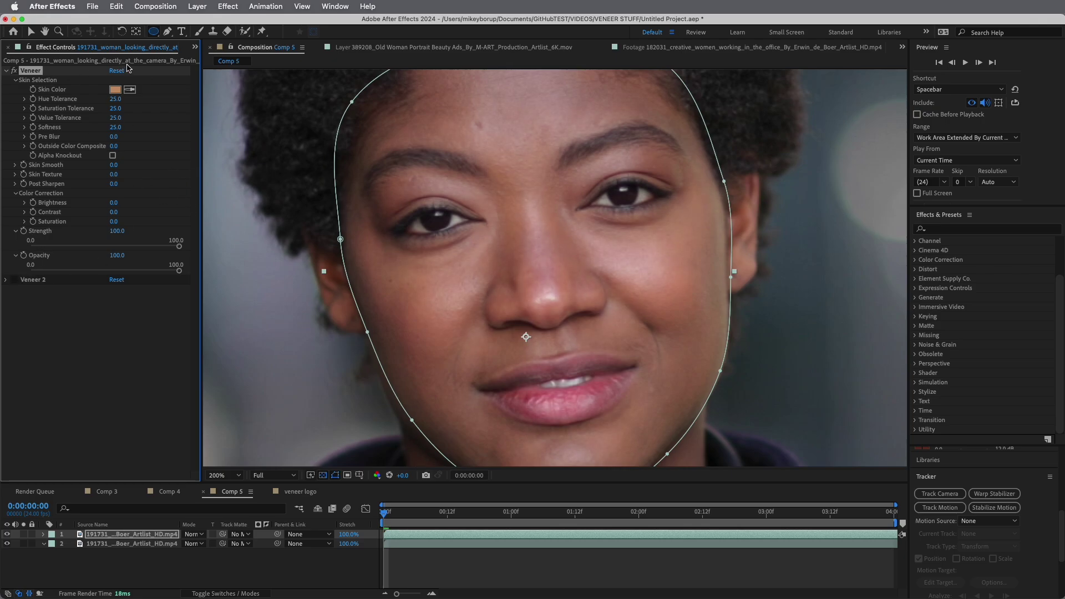
# Draw an ellipse Mask 2 over the forehead mark and track it forward with Perspective.
pyautogui.click(154, 31)
pyautogui.moveTo(459, 110); pyautogui.dragTo(500, 141)
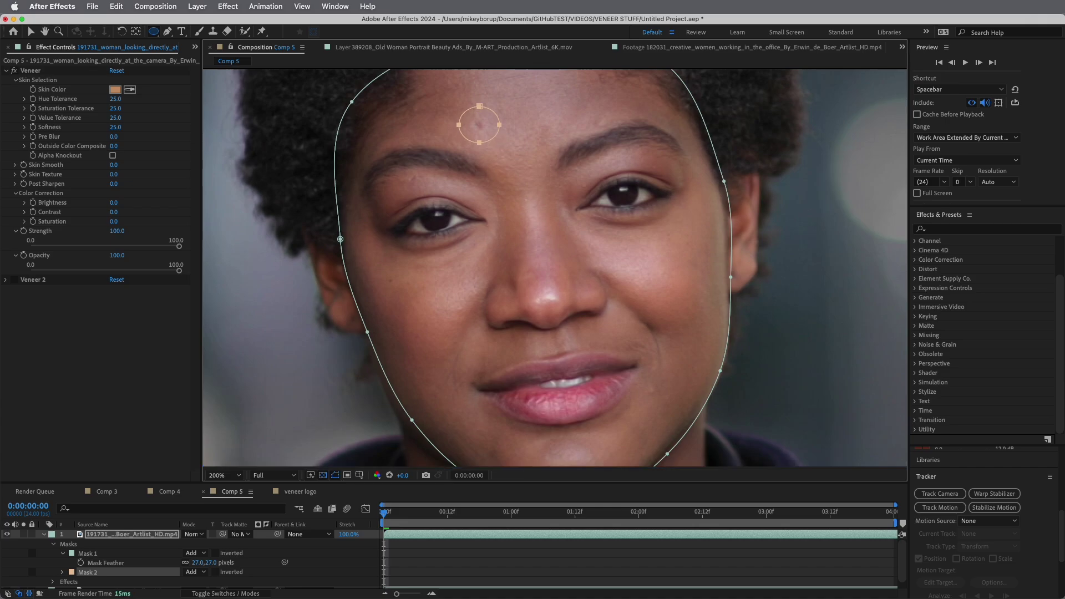
pyautogui.click(981, 507)
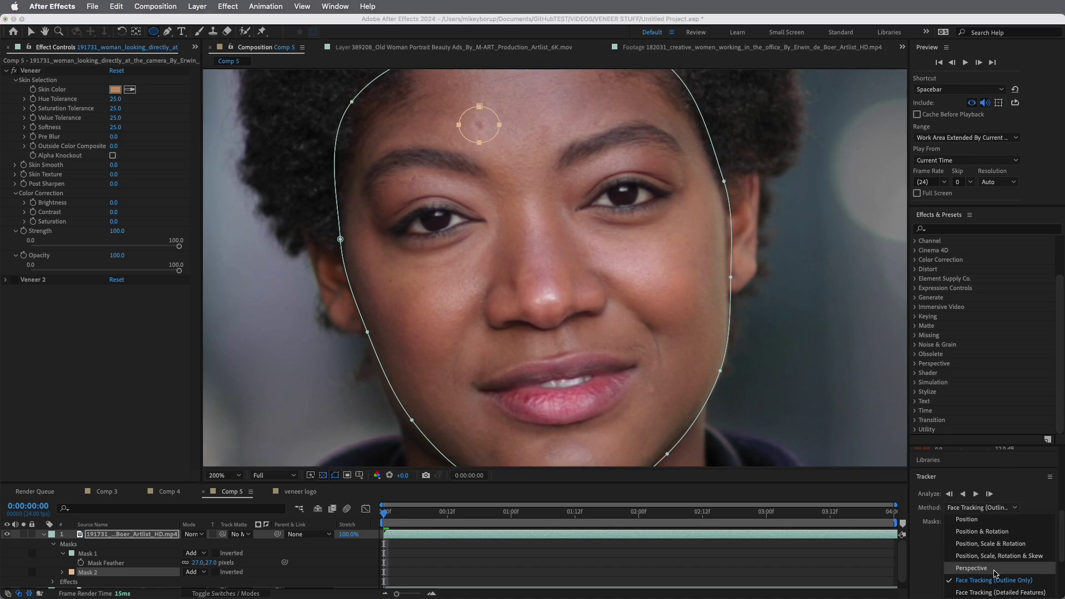
pyautogui.click(971, 568)
pyautogui.click(976, 494)
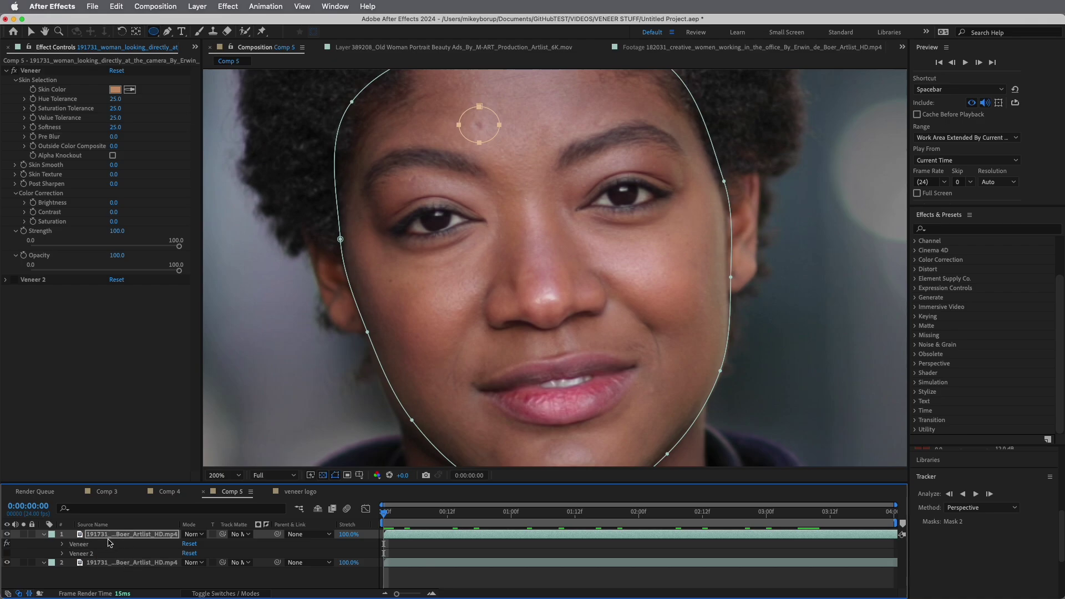
# Add a mask reference to the first Veneer effect so it only affects forehead Mask 2.
pyautogui.click(62, 545)
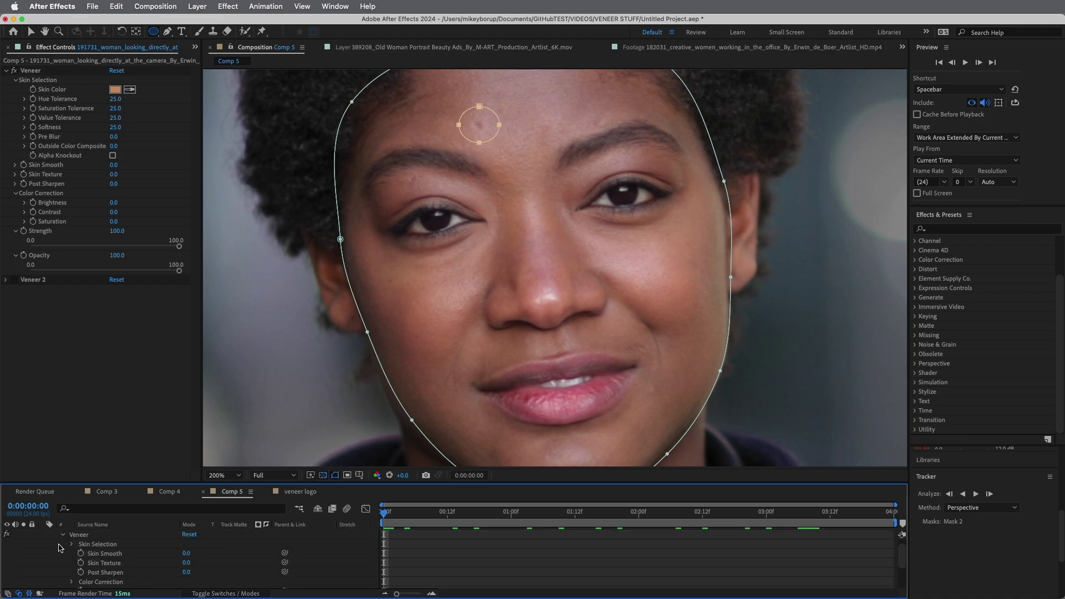
pyautogui.scroll(-2, 61, 548)
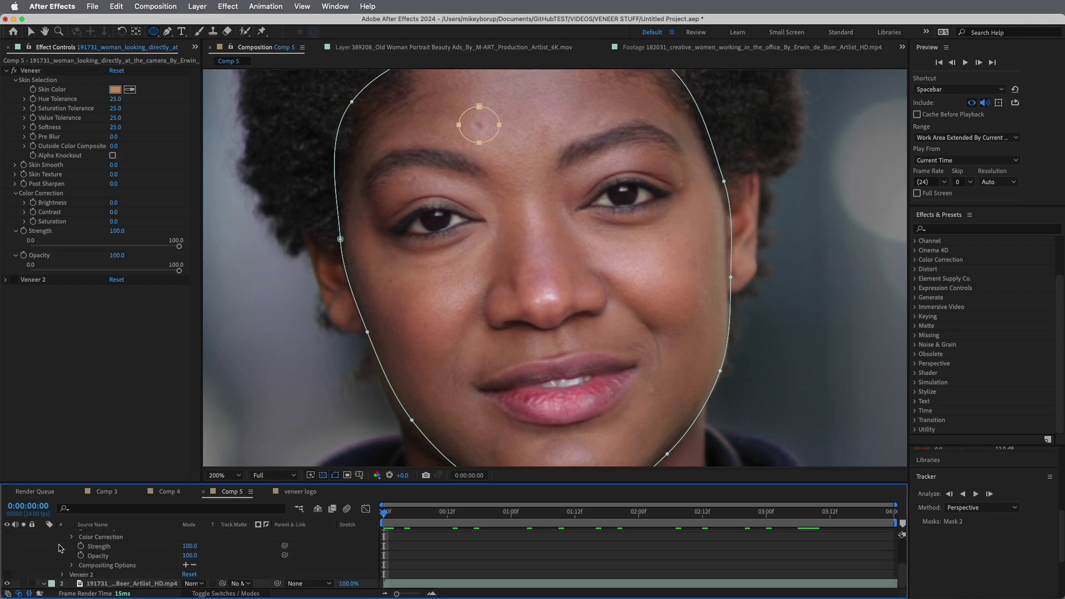
pyautogui.click(186, 565)
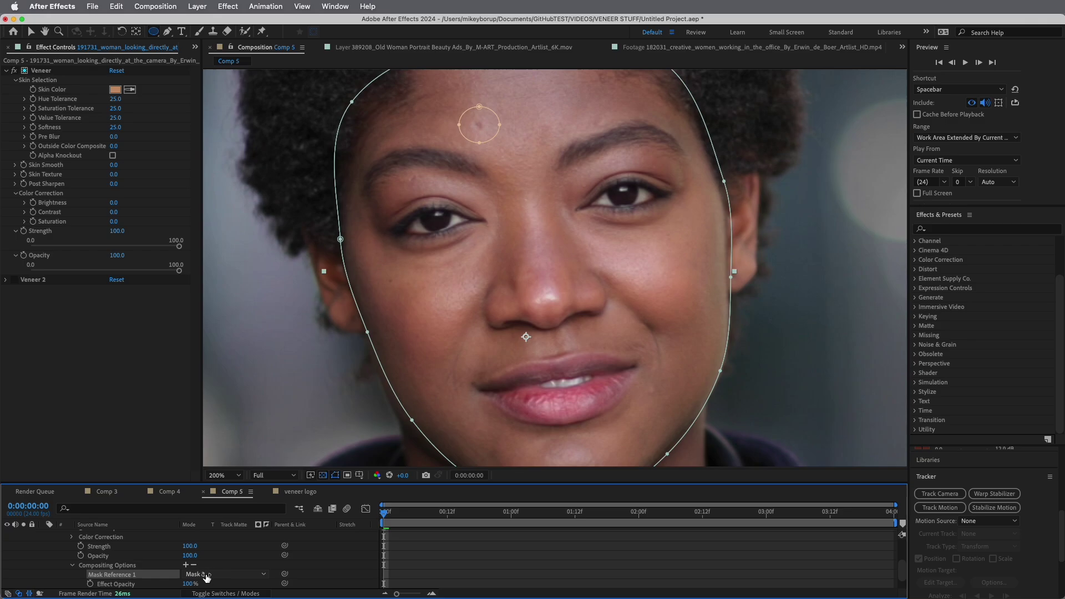
pyautogui.scroll(3, 181, 563)
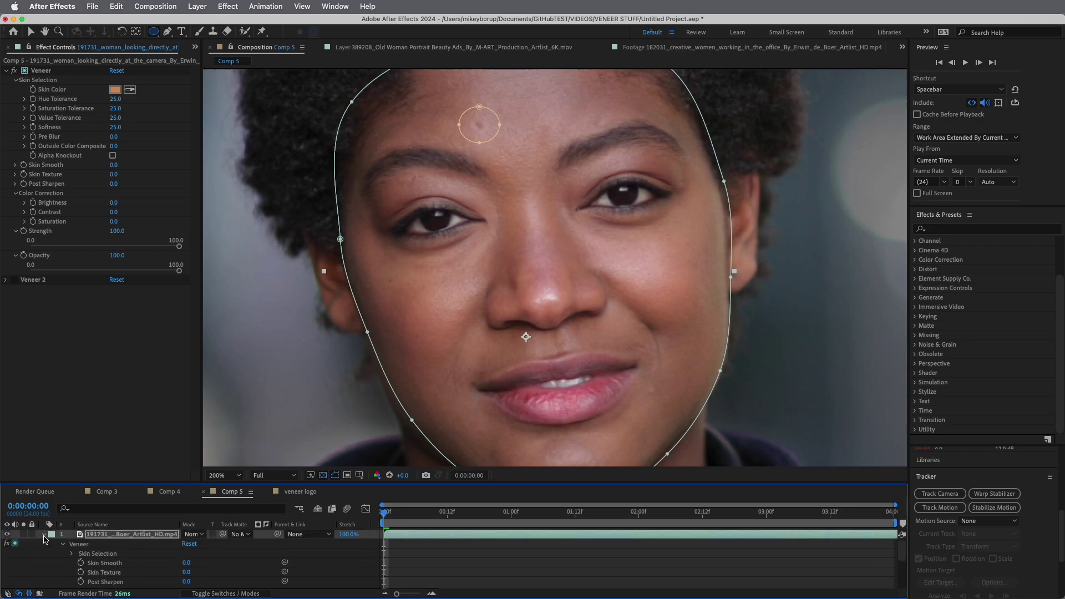
pyautogui.press('super+d')
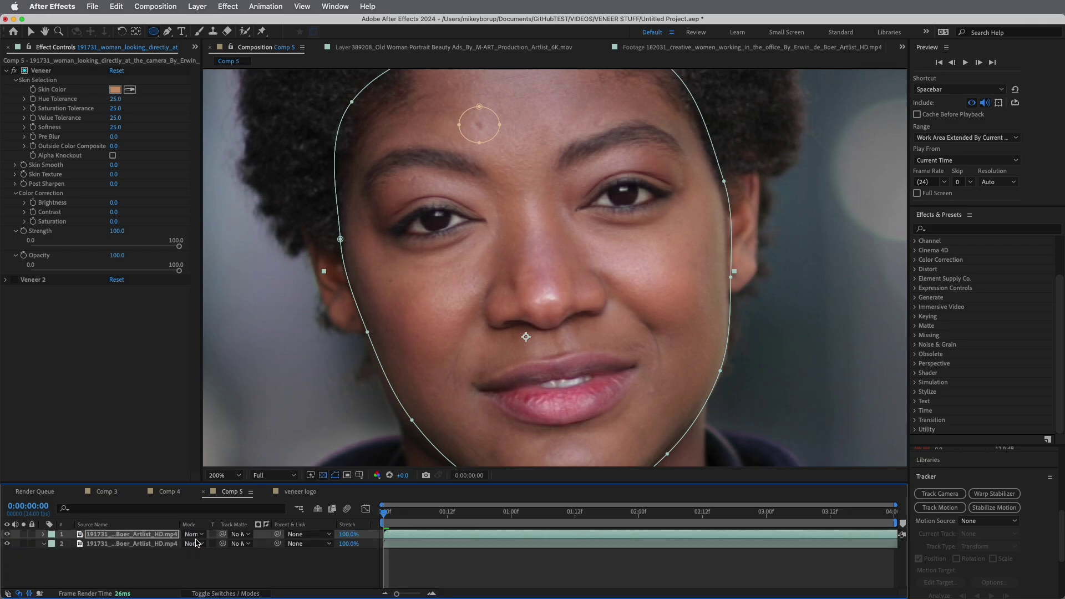
# Set Skin Smooth 21, Skin Texture 13 and Post Sharpen 99, leaving Mask 2 feather at 0 pixels.
pyautogui.click(115, 165)
pyautogui.moveTo(114, 165)
pyautogui.mouseDown()
pyautogui.moveTo(142, 166)
pyautogui.moveTo(123, 165)
pyautogui.mouseUp()
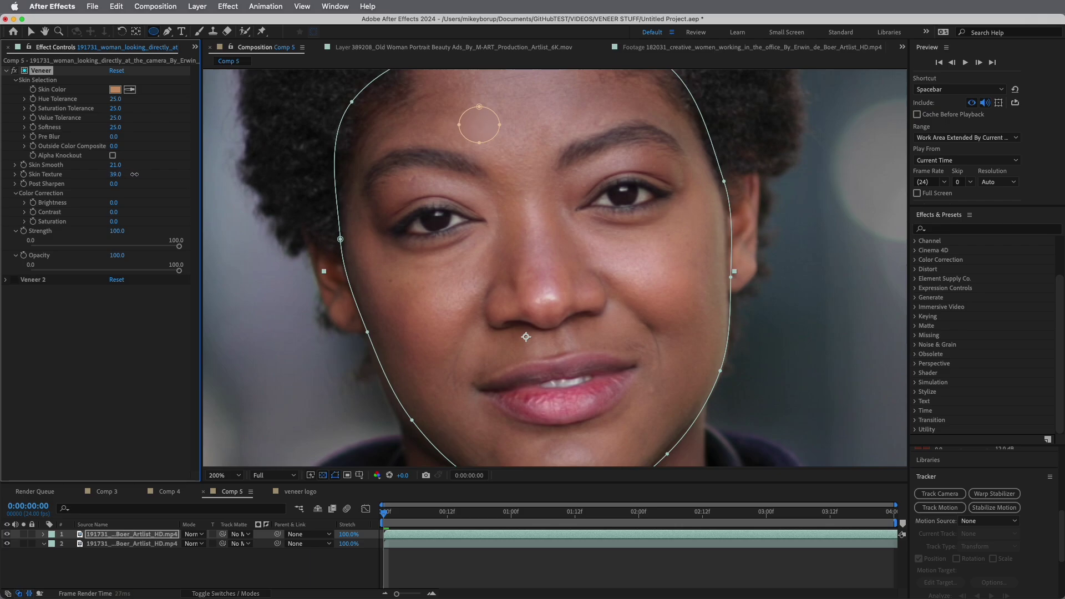
pyautogui.moveTo(122, 174); pyautogui.dragTo(185, 185)
pyautogui.press('f')
pyautogui.moveTo(194, 572)
pyautogui.mouseDown()
pyautogui.moveTo(205, 572)
pyautogui.moveTo(188, 572)
pyautogui.mouseUp()
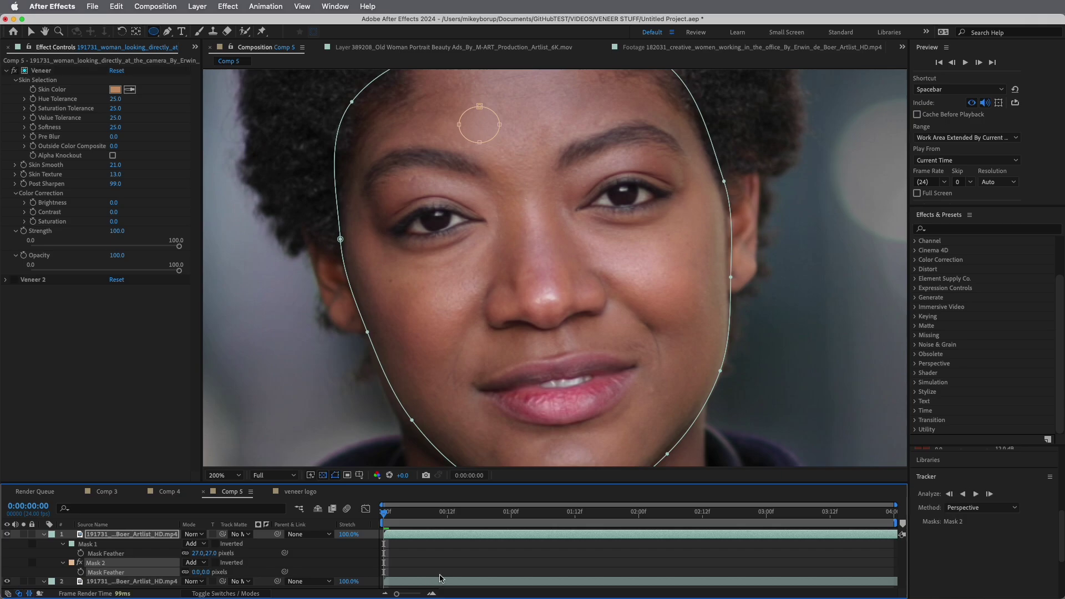
# Zoom layer 1's view to 400% and pan down to the eyes to inspect the skin.
pyautogui.click(9, 70)
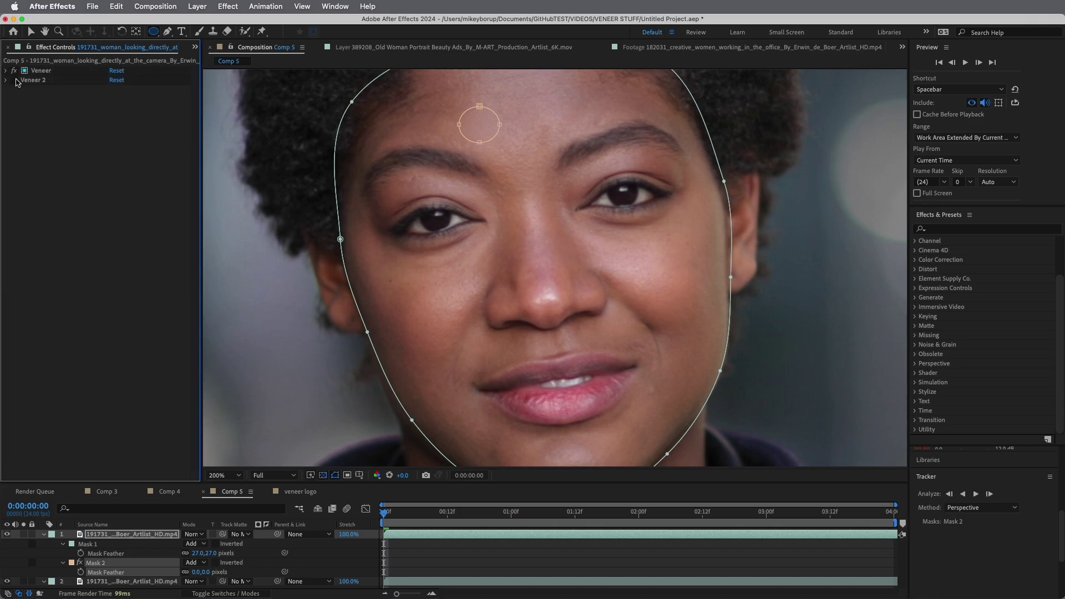
pyautogui.click(26, 145)
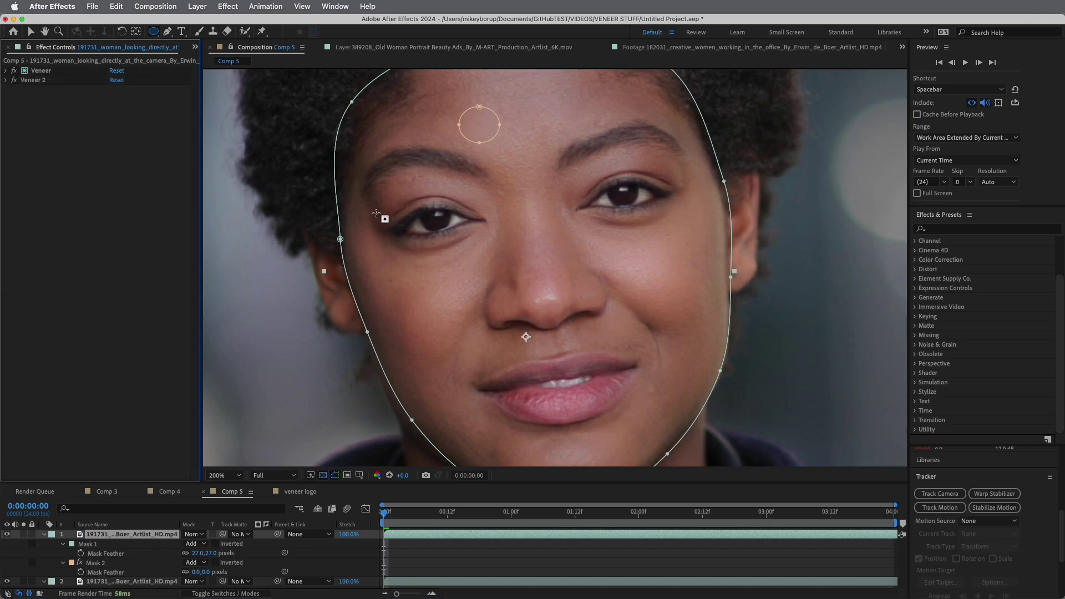
pyautogui.click(452, 545)
pyautogui.scroll(2, 483, 248)
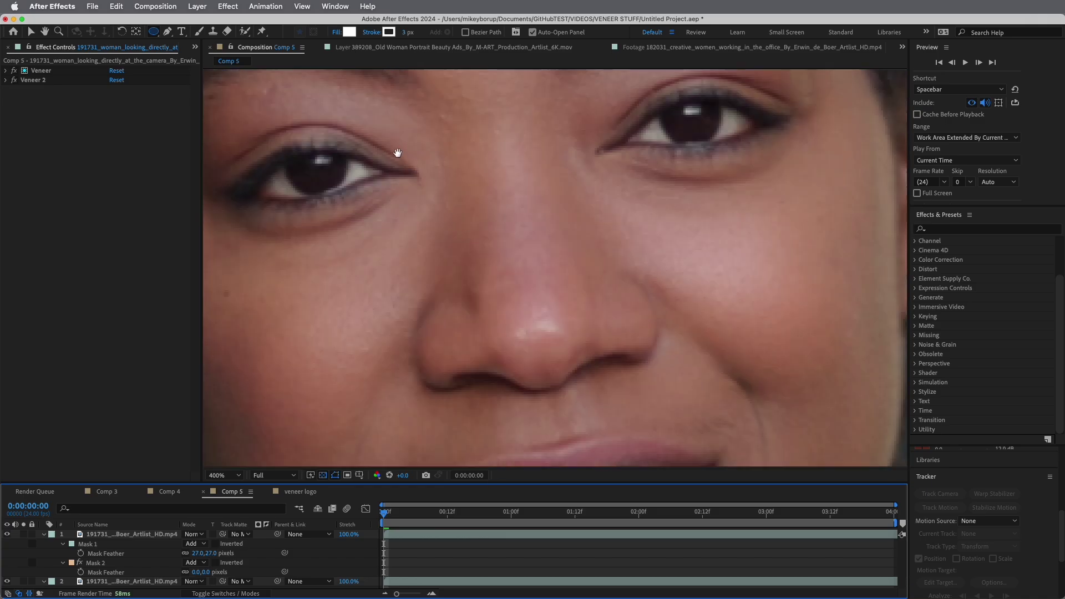
pyautogui.moveTo(394, 153); pyautogui.dragTo(519, 378)
# Set Mask 2 feather to 11 pixels, preview the retouched face, and open the veneer logo composition.
pyautogui.scroll(-2, 526, 328)
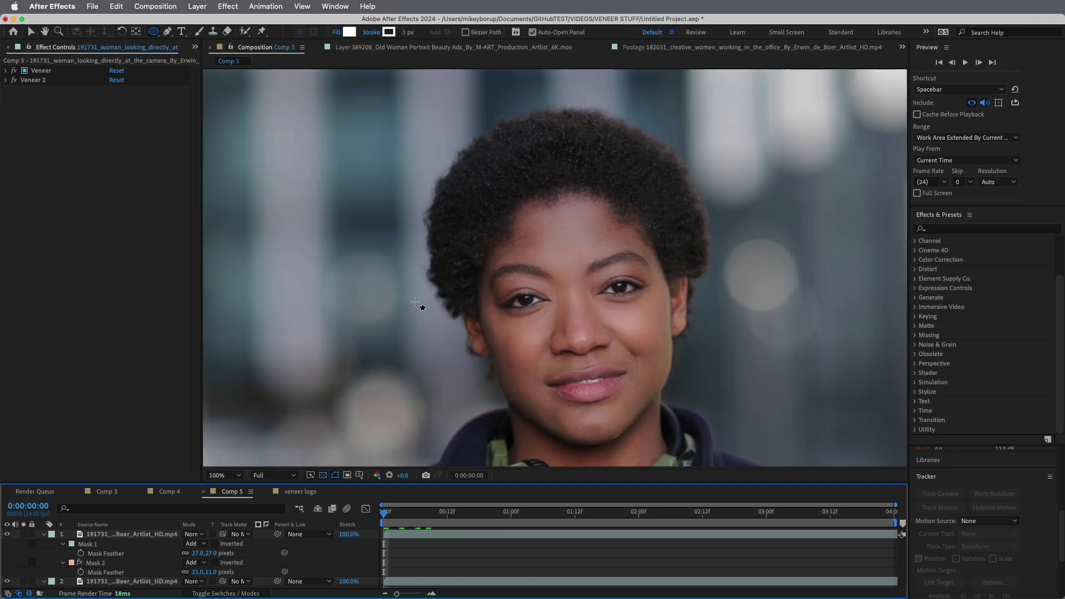
pyautogui.press('space')
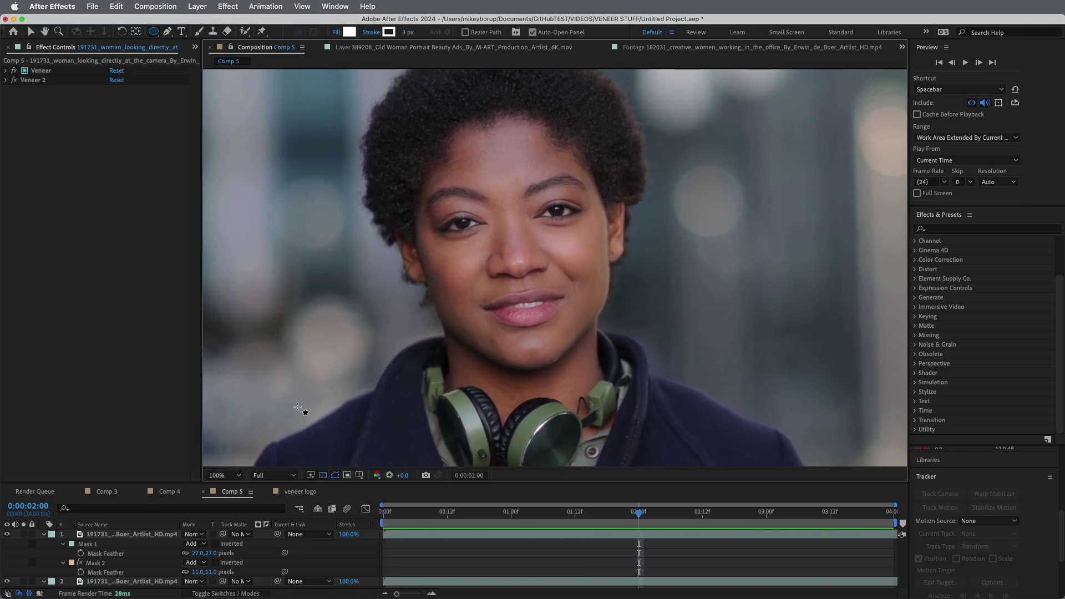
pyautogui.click(305, 492)
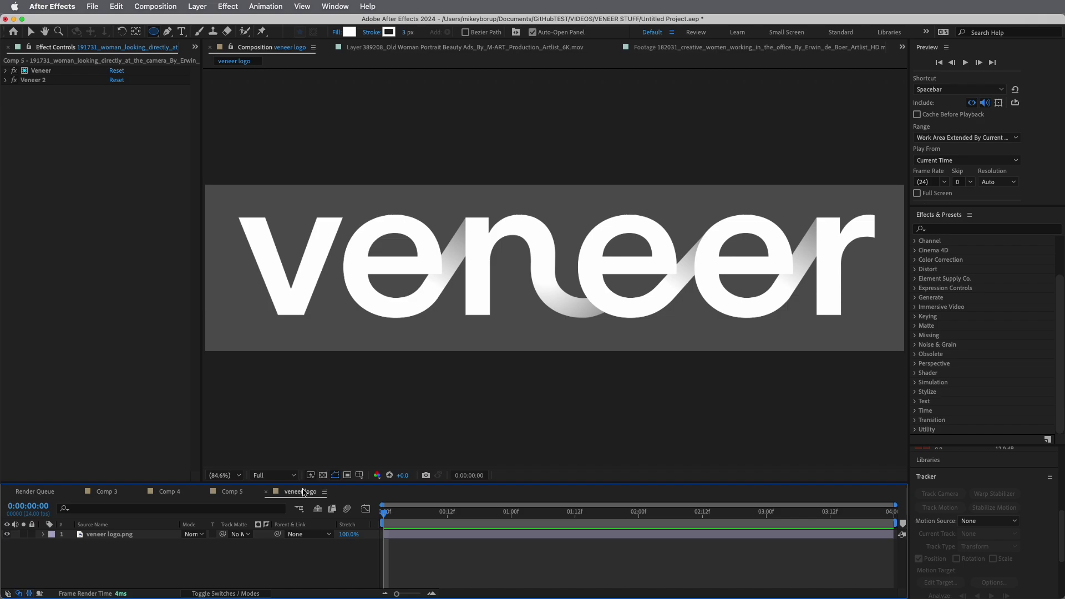
# Expand Veneer 2's properties on the Comp 5 portrait layer in Effect Controls.
pyautogui.click(6, 80)
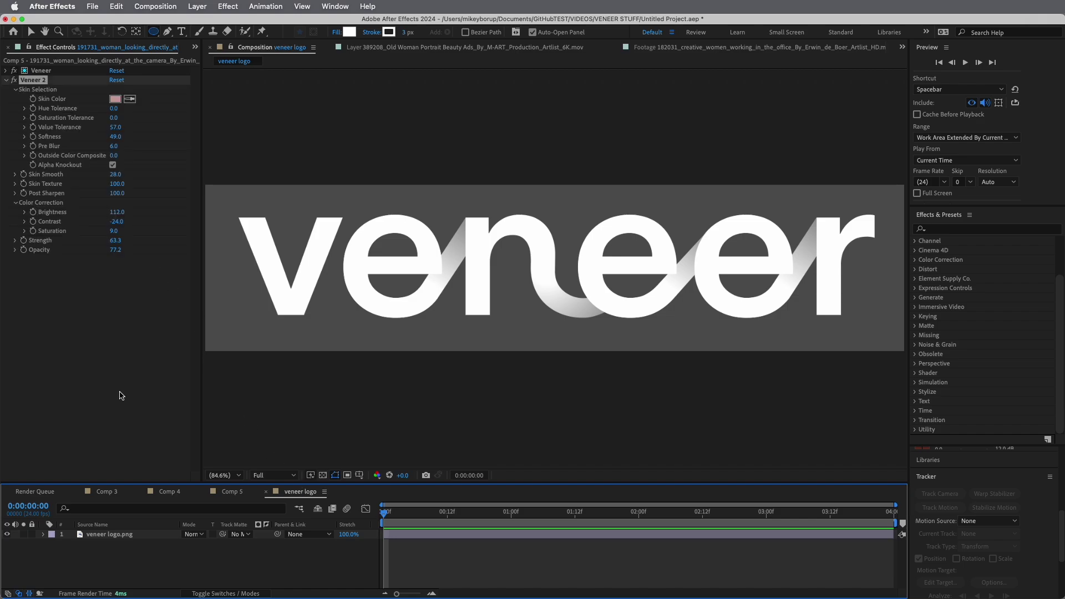